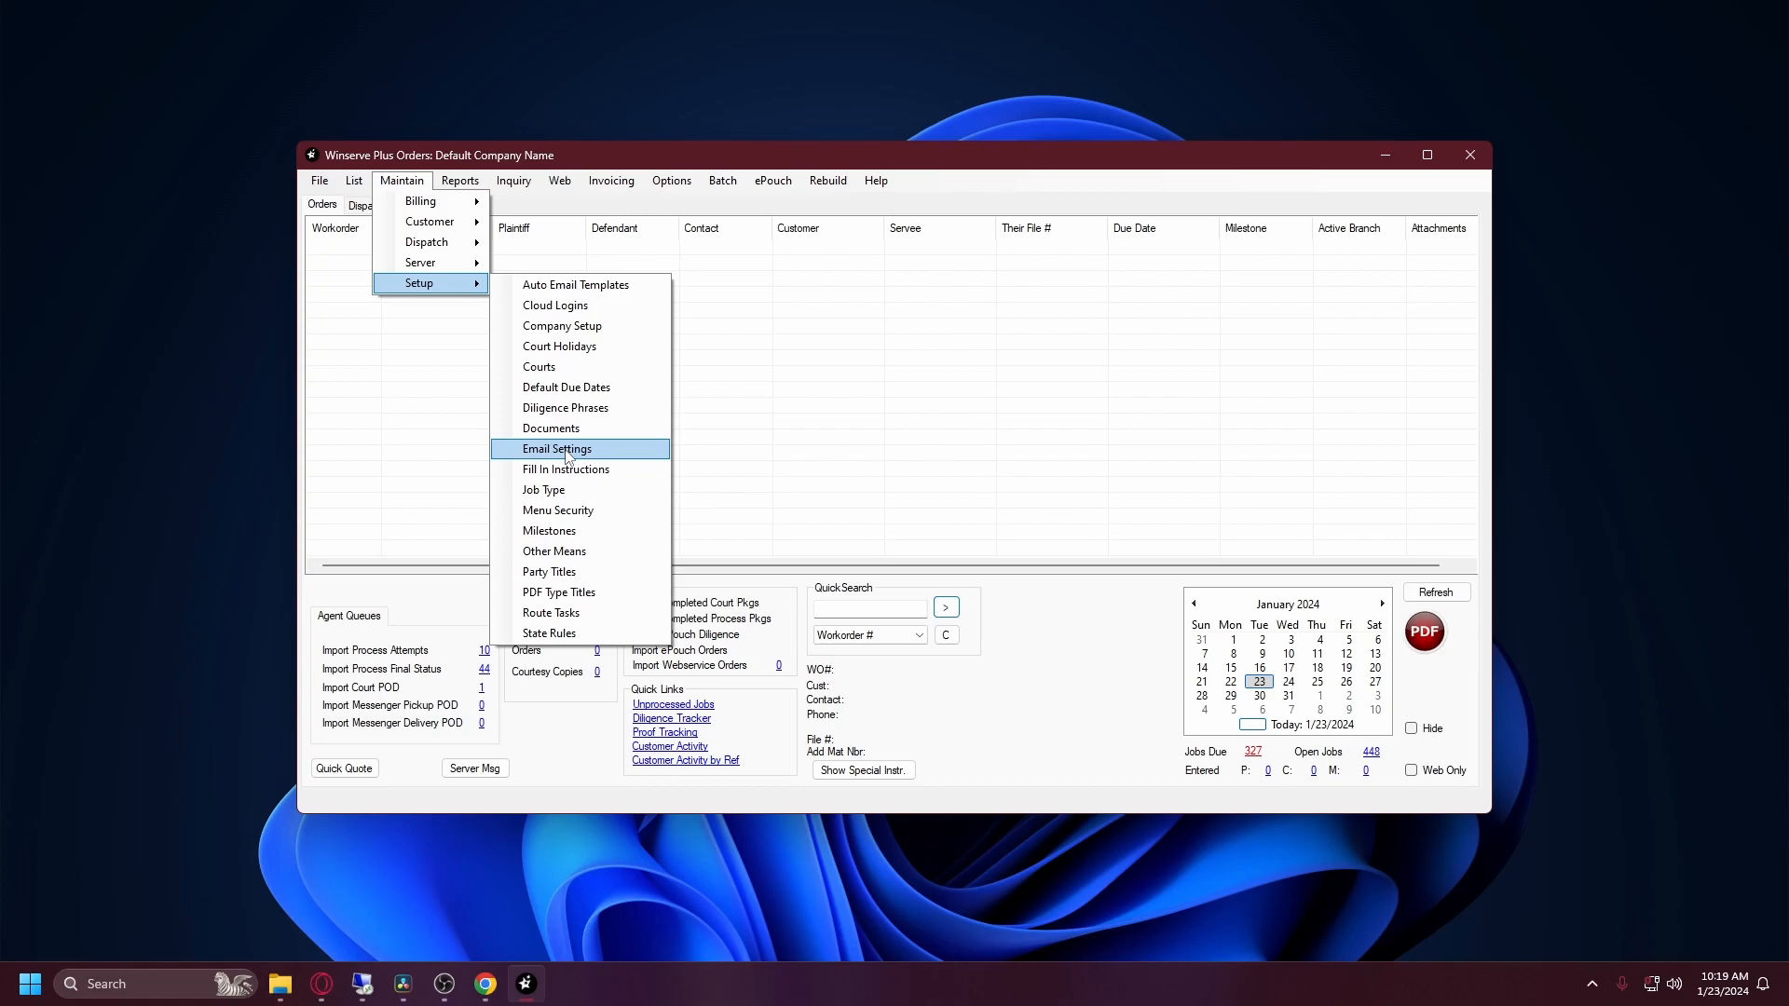
Step: Open the Email Setup dialog from Maintain > Setup > Email Settings
{"action": "left_click_drag", "start_coordinate": [799, 315], "coordinate": [770, 287]}
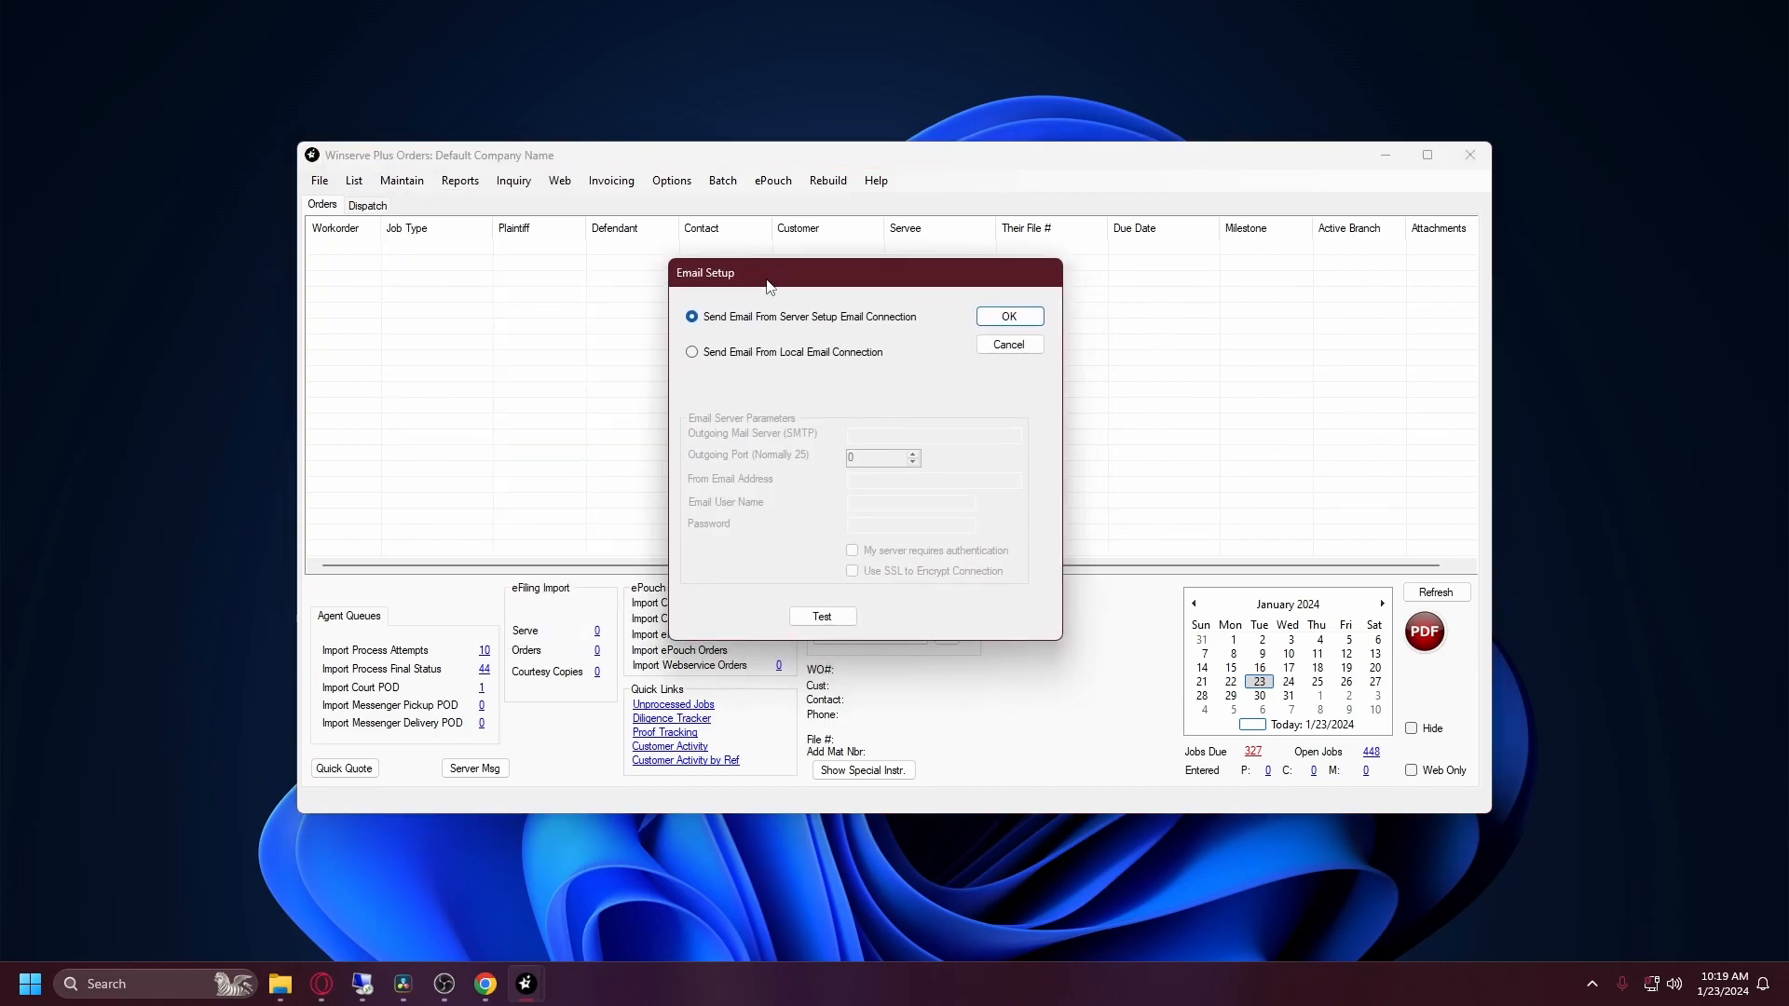
Step: Switch Email Setup to 'Send Email From Local Email Connection' and bring Chrome forward
{"action": "left_click", "coordinate": [746, 354]}
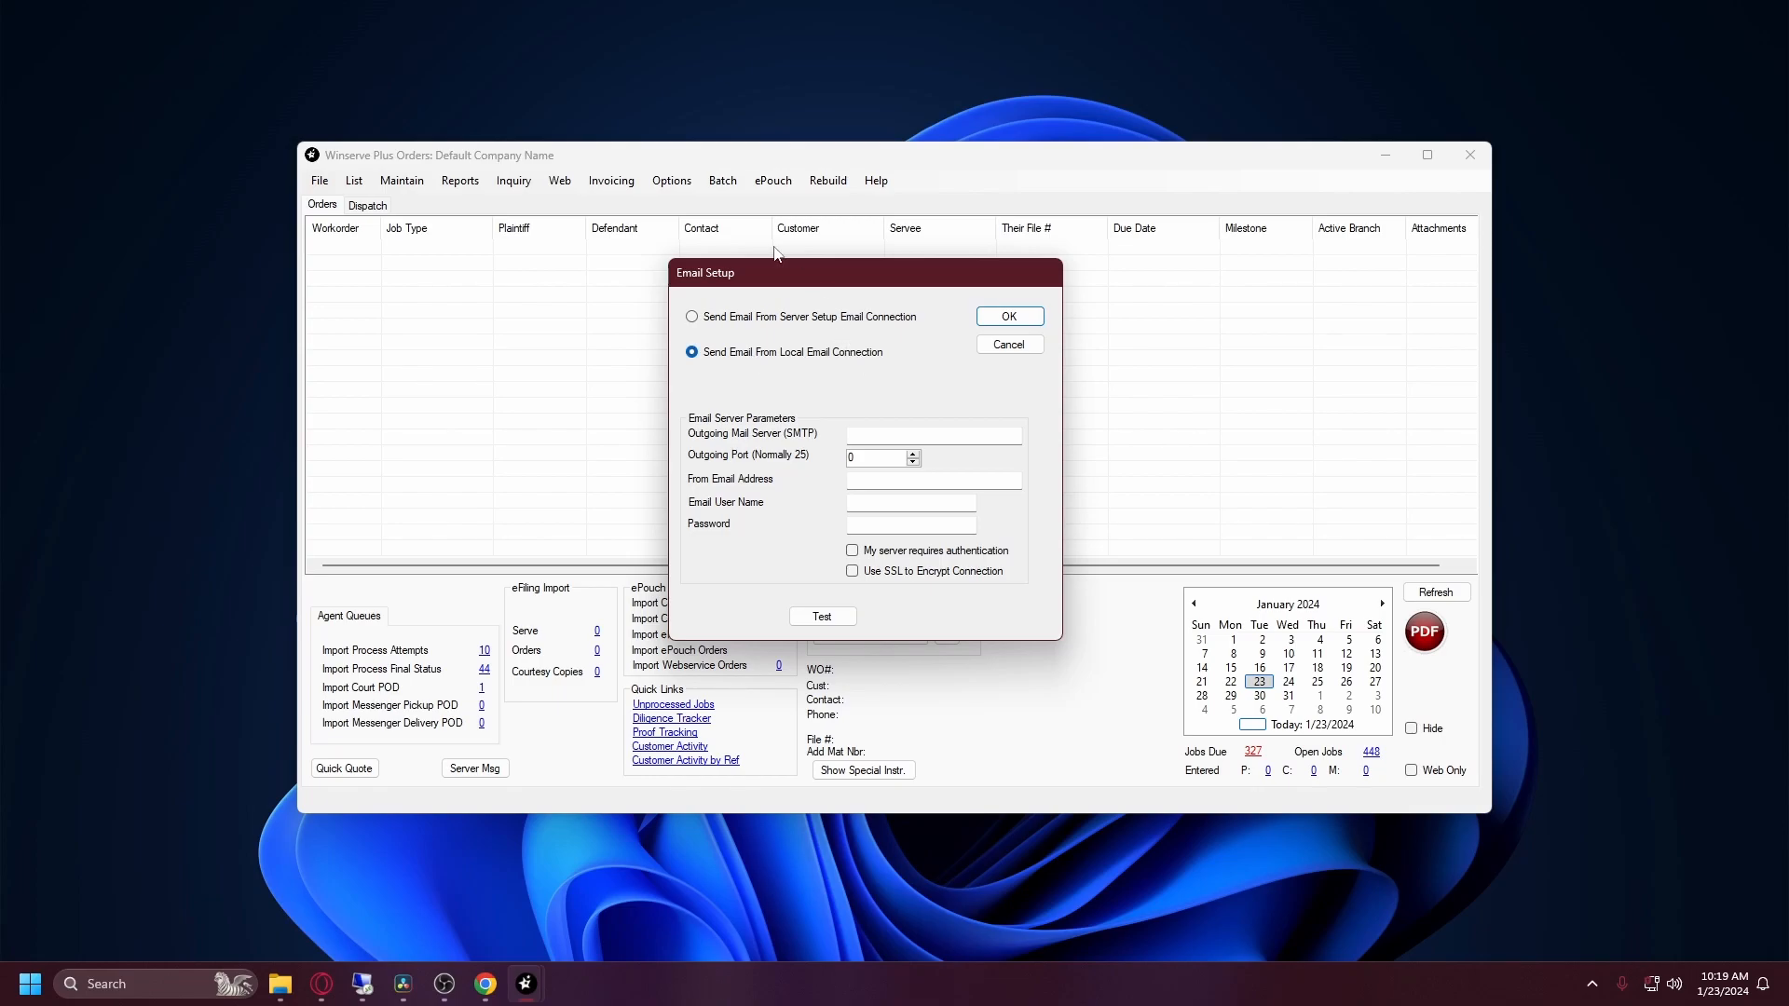
{"action": "left_click_drag", "start_coordinate": [768, 266], "coordinate": [688, 226]}
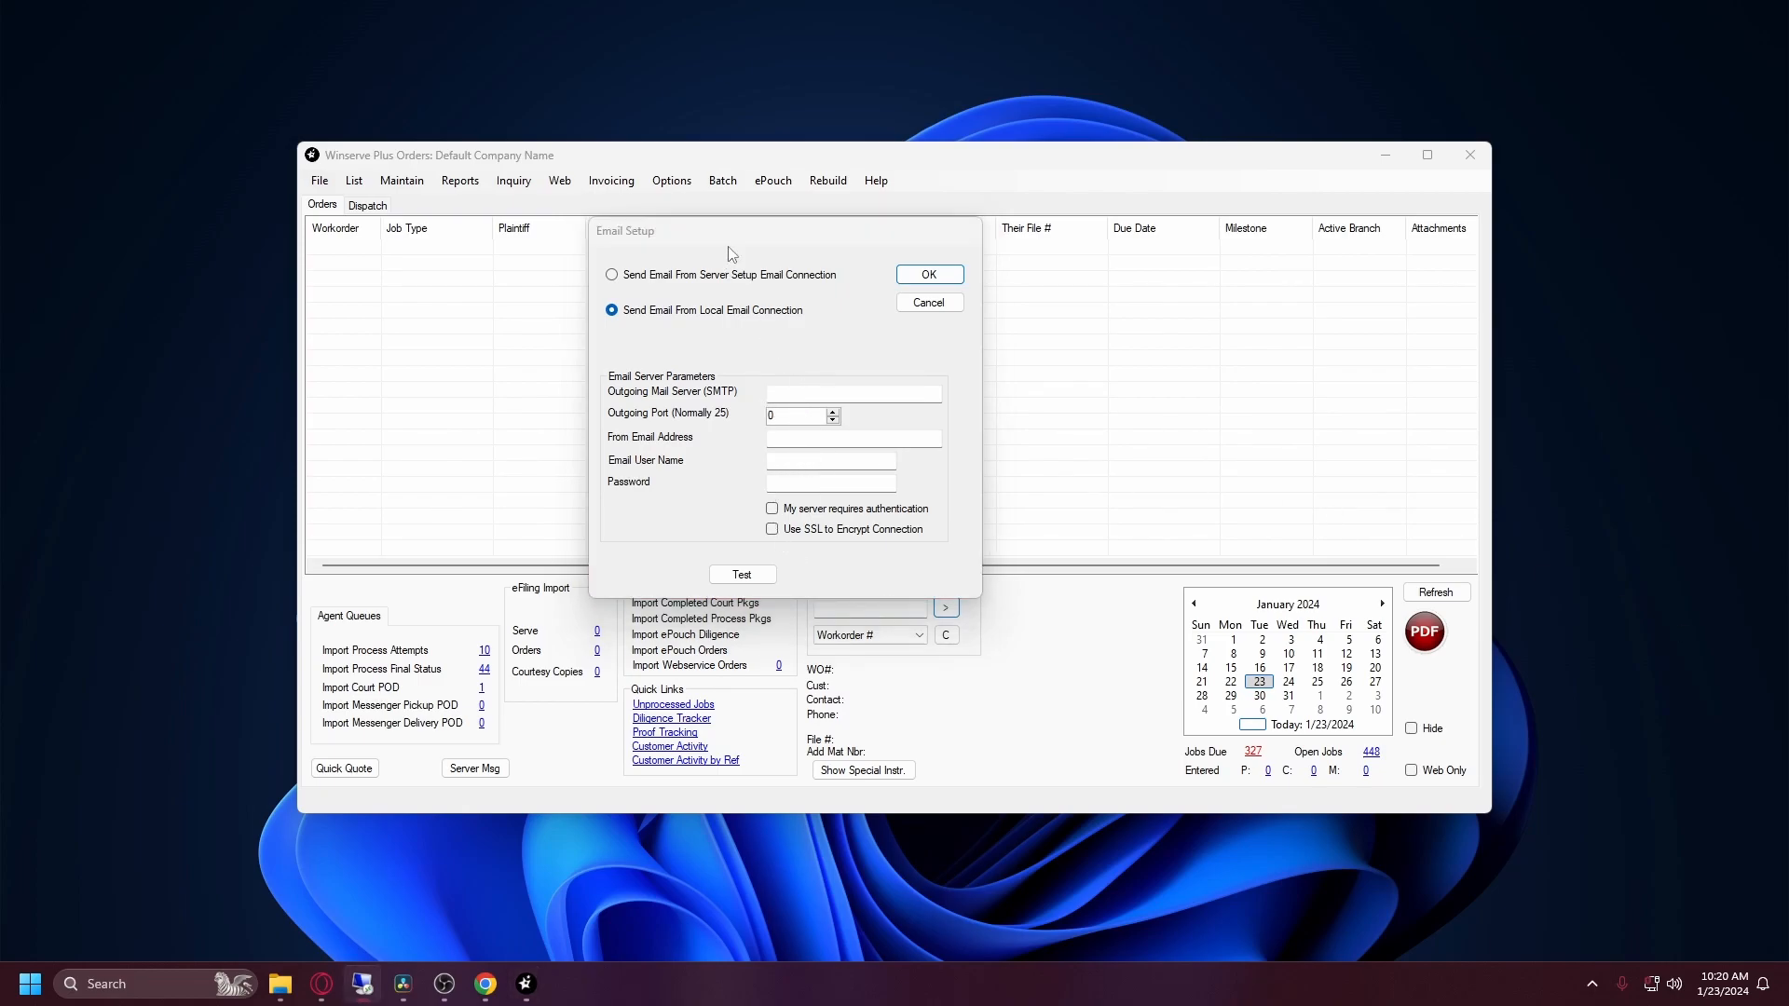
{"action": "left_click_drag", "start_coordinate": [730, 236], "coordinate": [728, 239]}
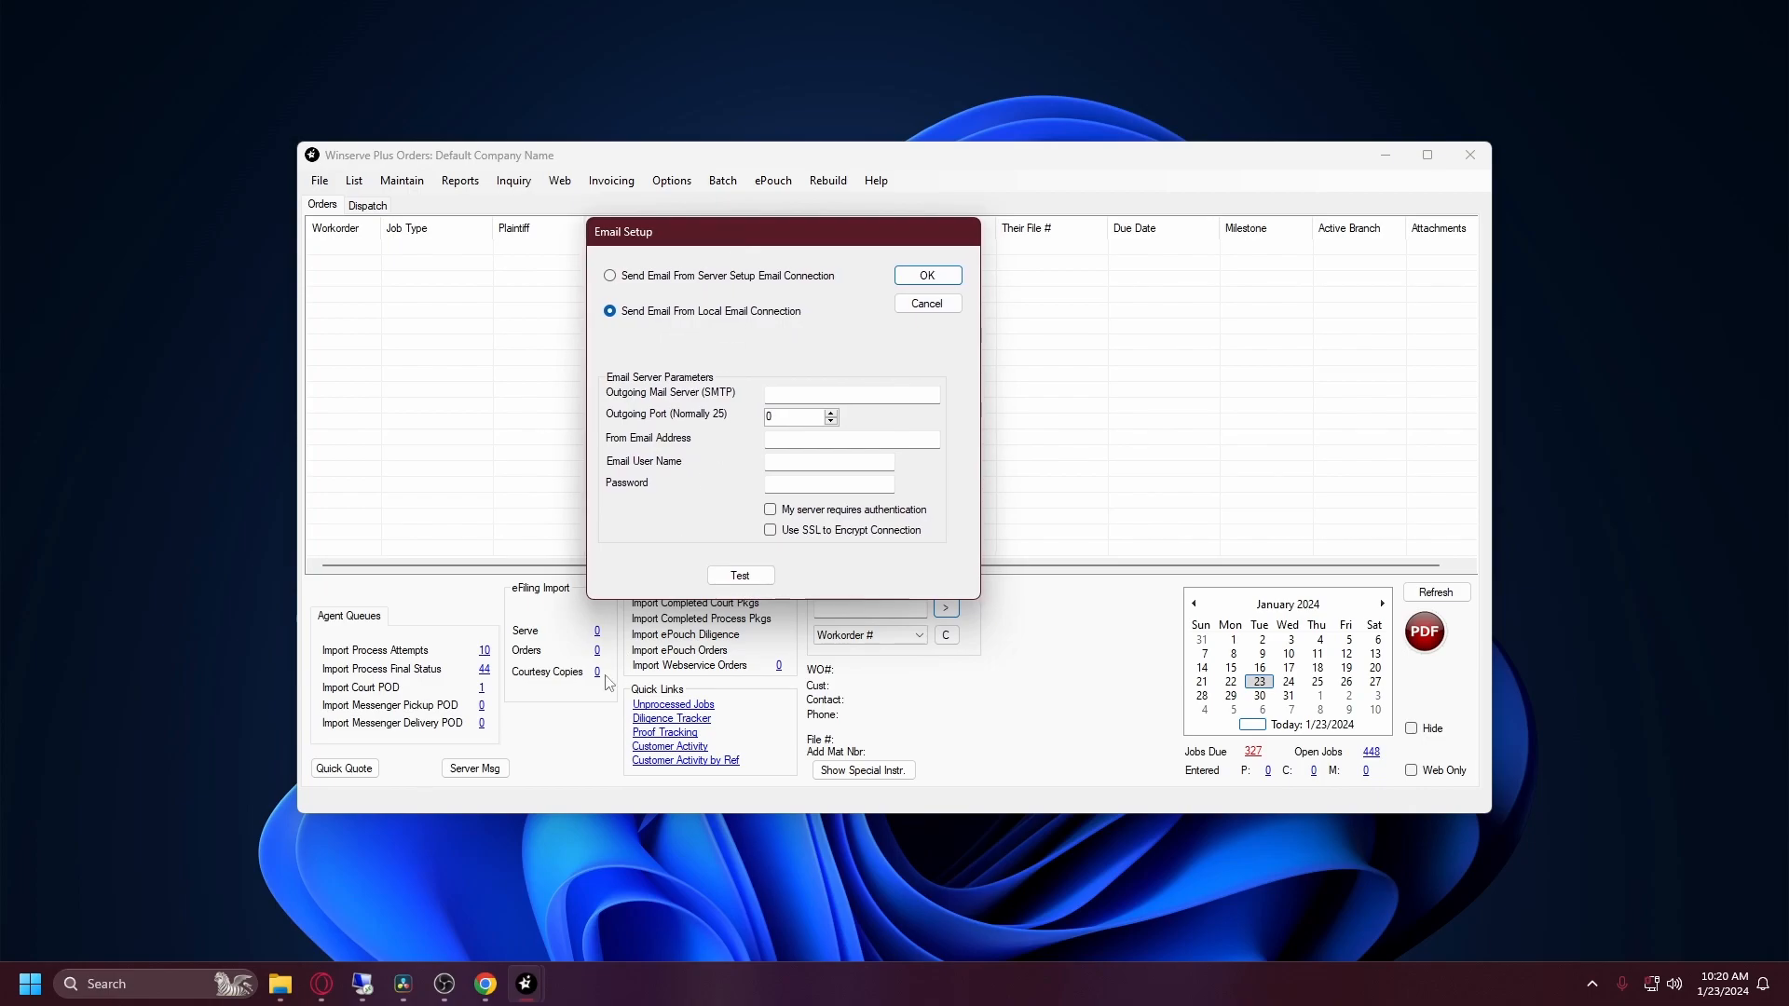
{"action": "left_click", "coordinate": [486, 984]}
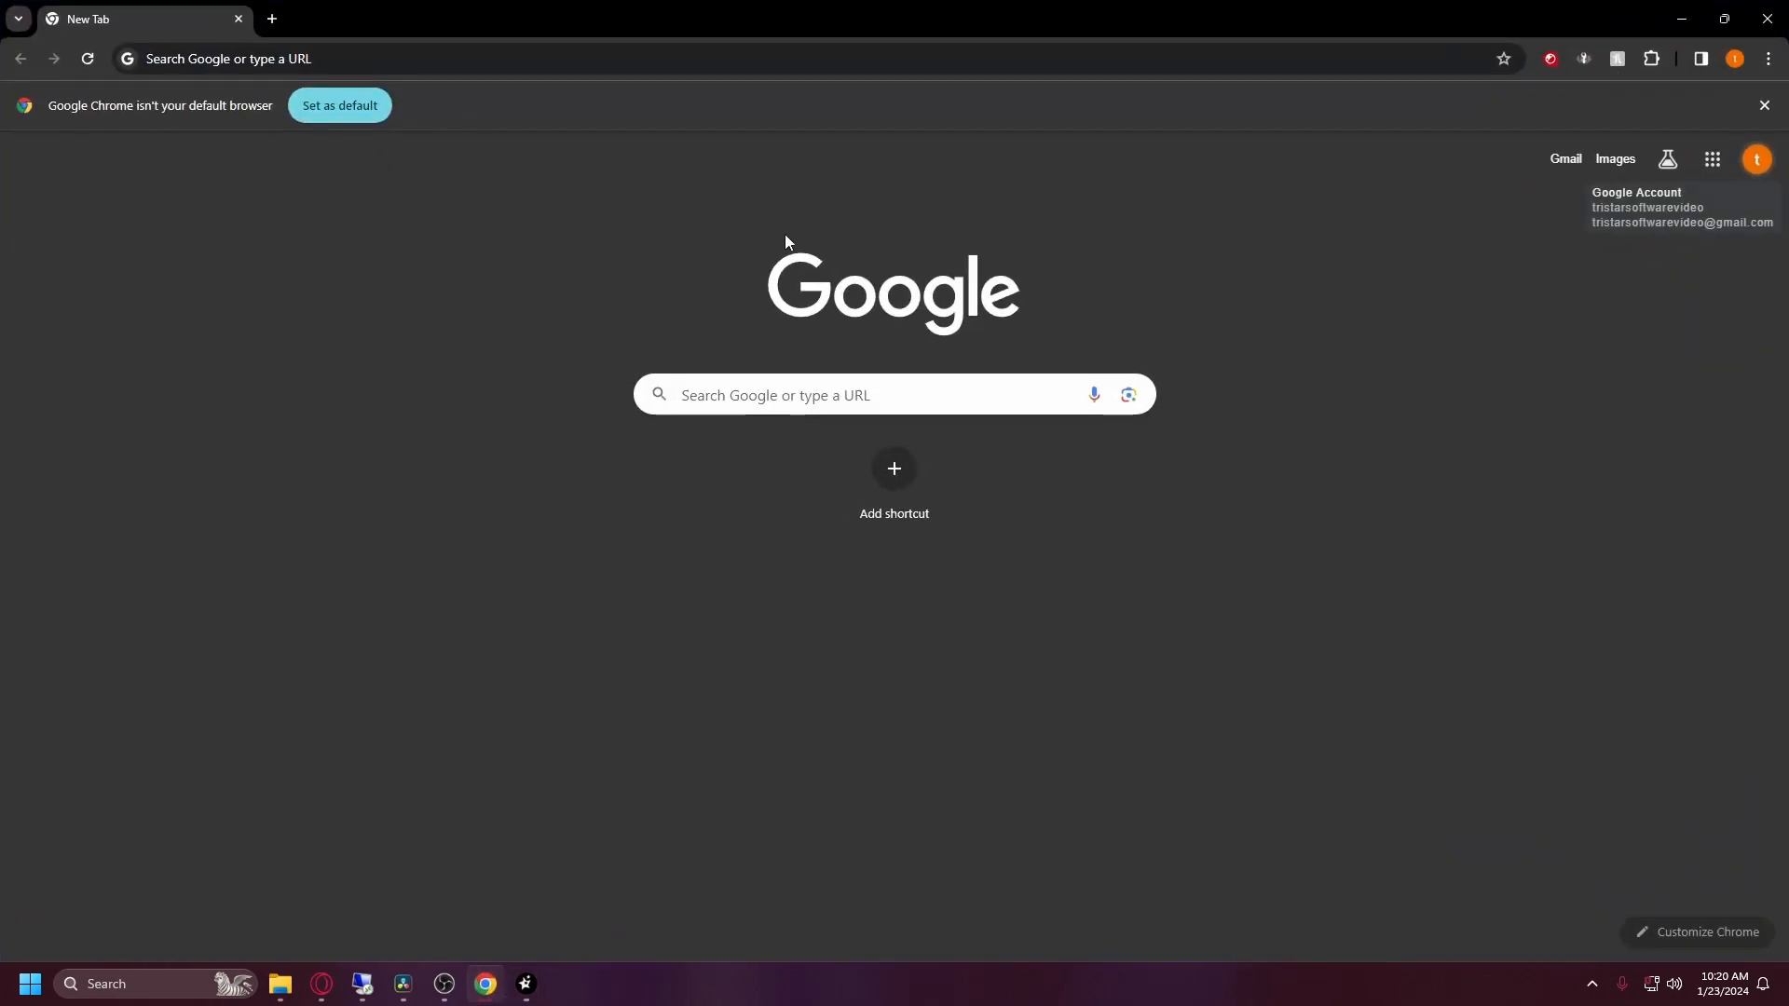
Step: Load google.com in the browser
{"action": "left_click", "coordinate": [317, 58]}
{"action": "type", "text": "google.com"}
{"action": "key", "text": "Return"}
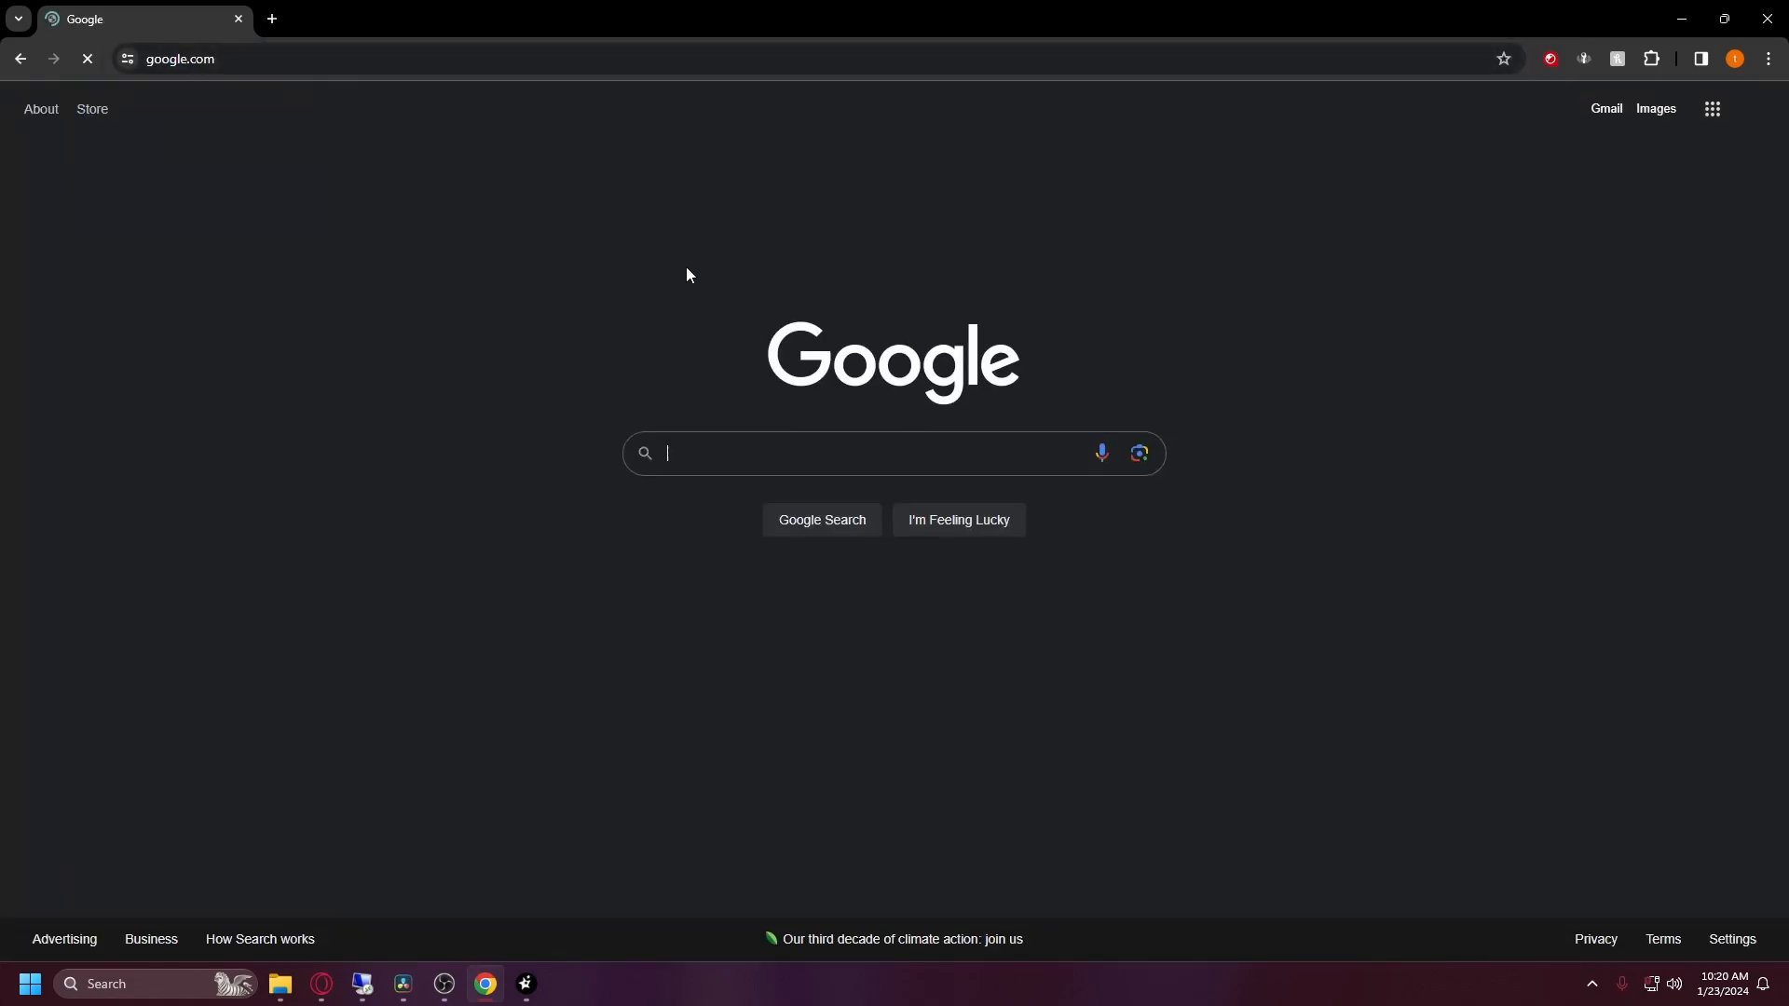
Step: Search for 'gmail smtp settings' and copy smtp.gmail.com from the results
{"action": "left_click", "coordinate": [750, 452]}
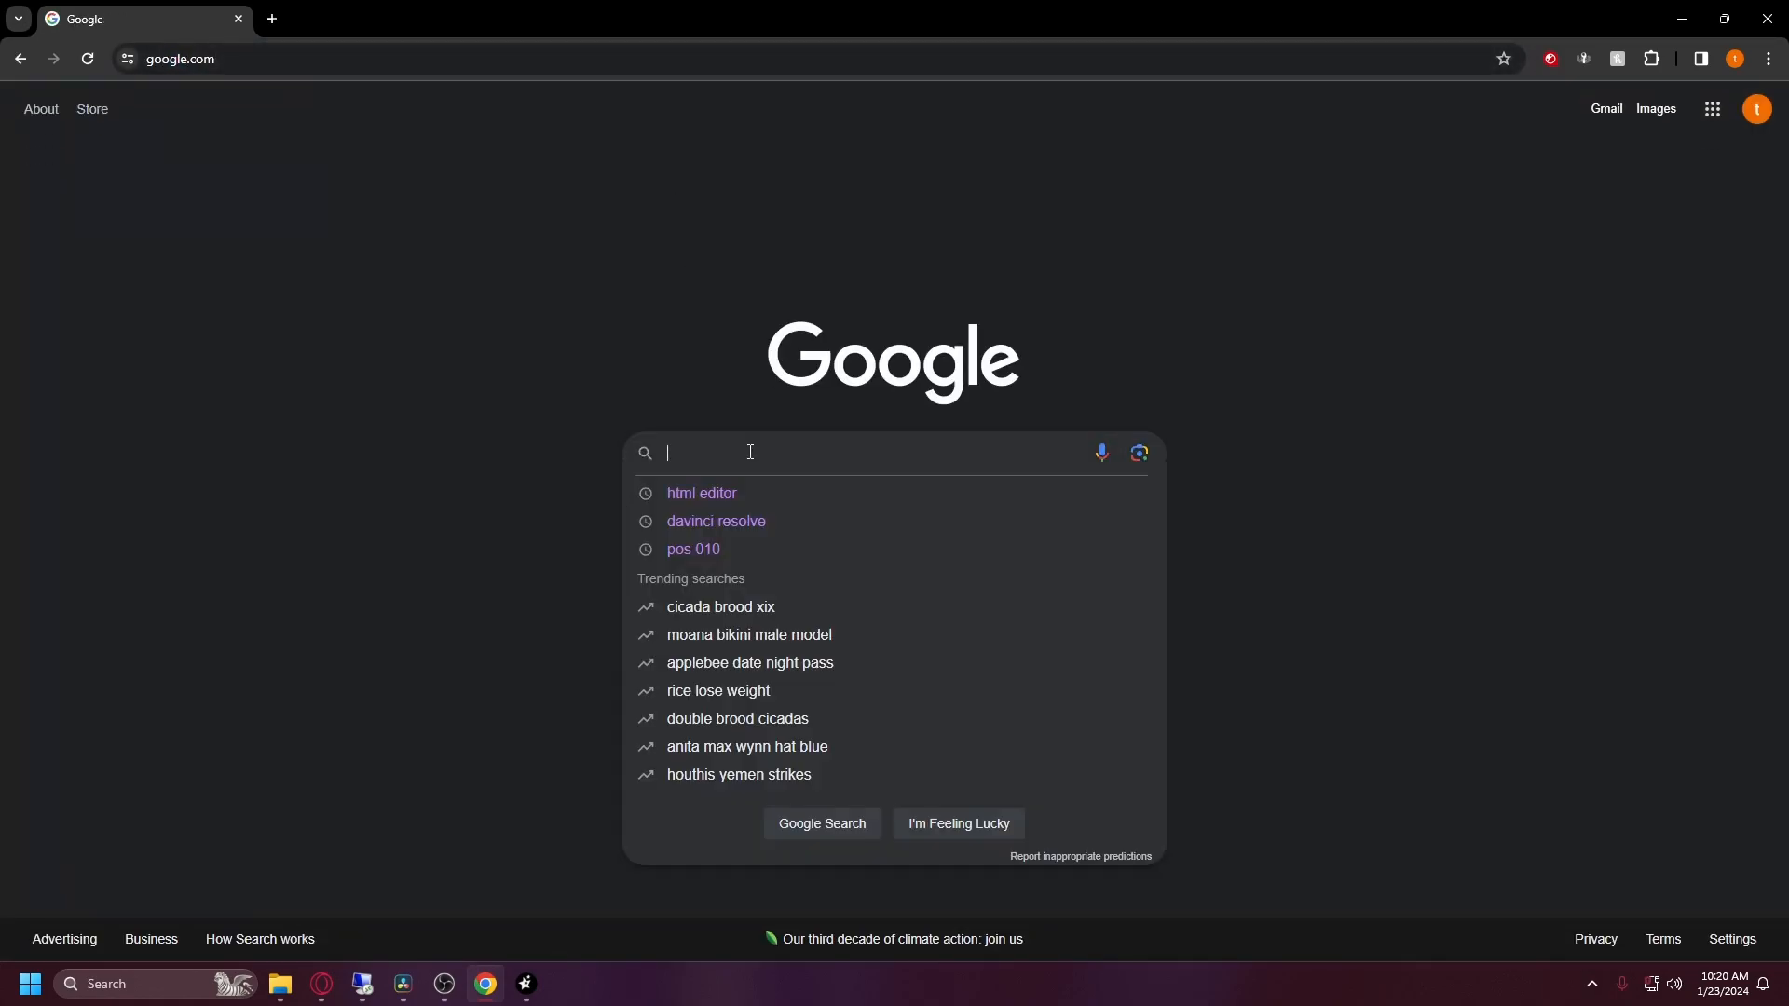
{"action": "type", "text": "gmail"}
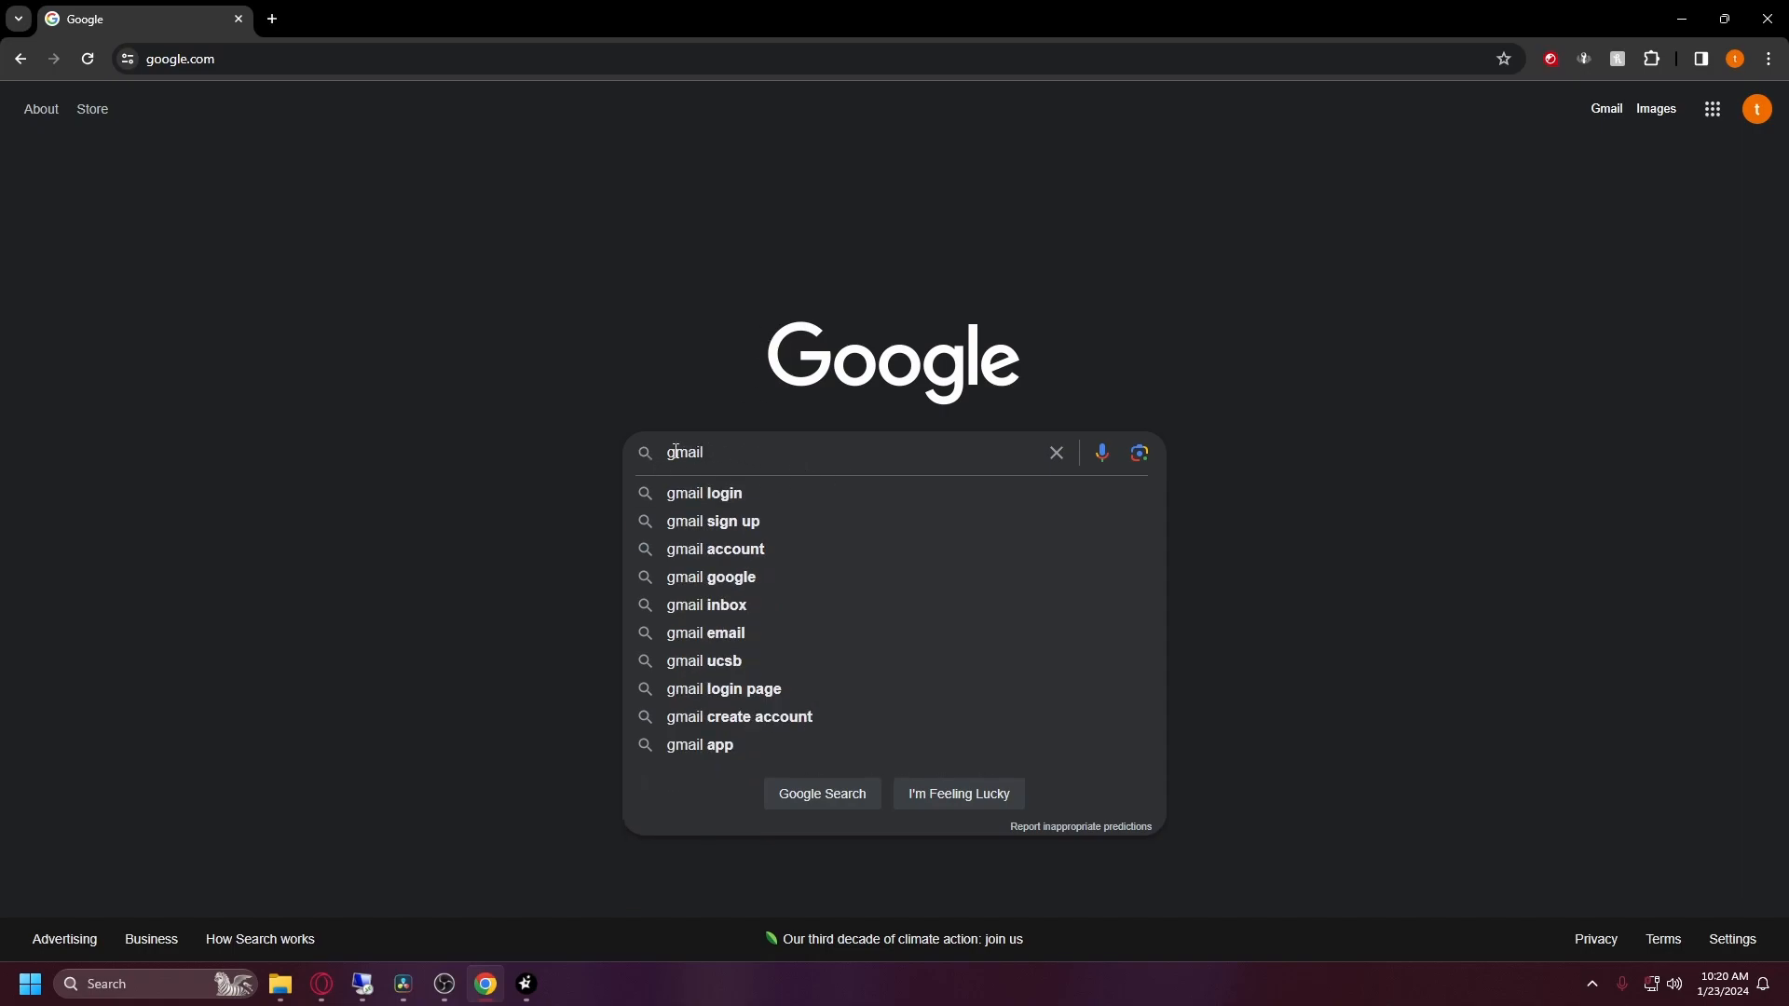
{"action": "type", "text": " smtp"}
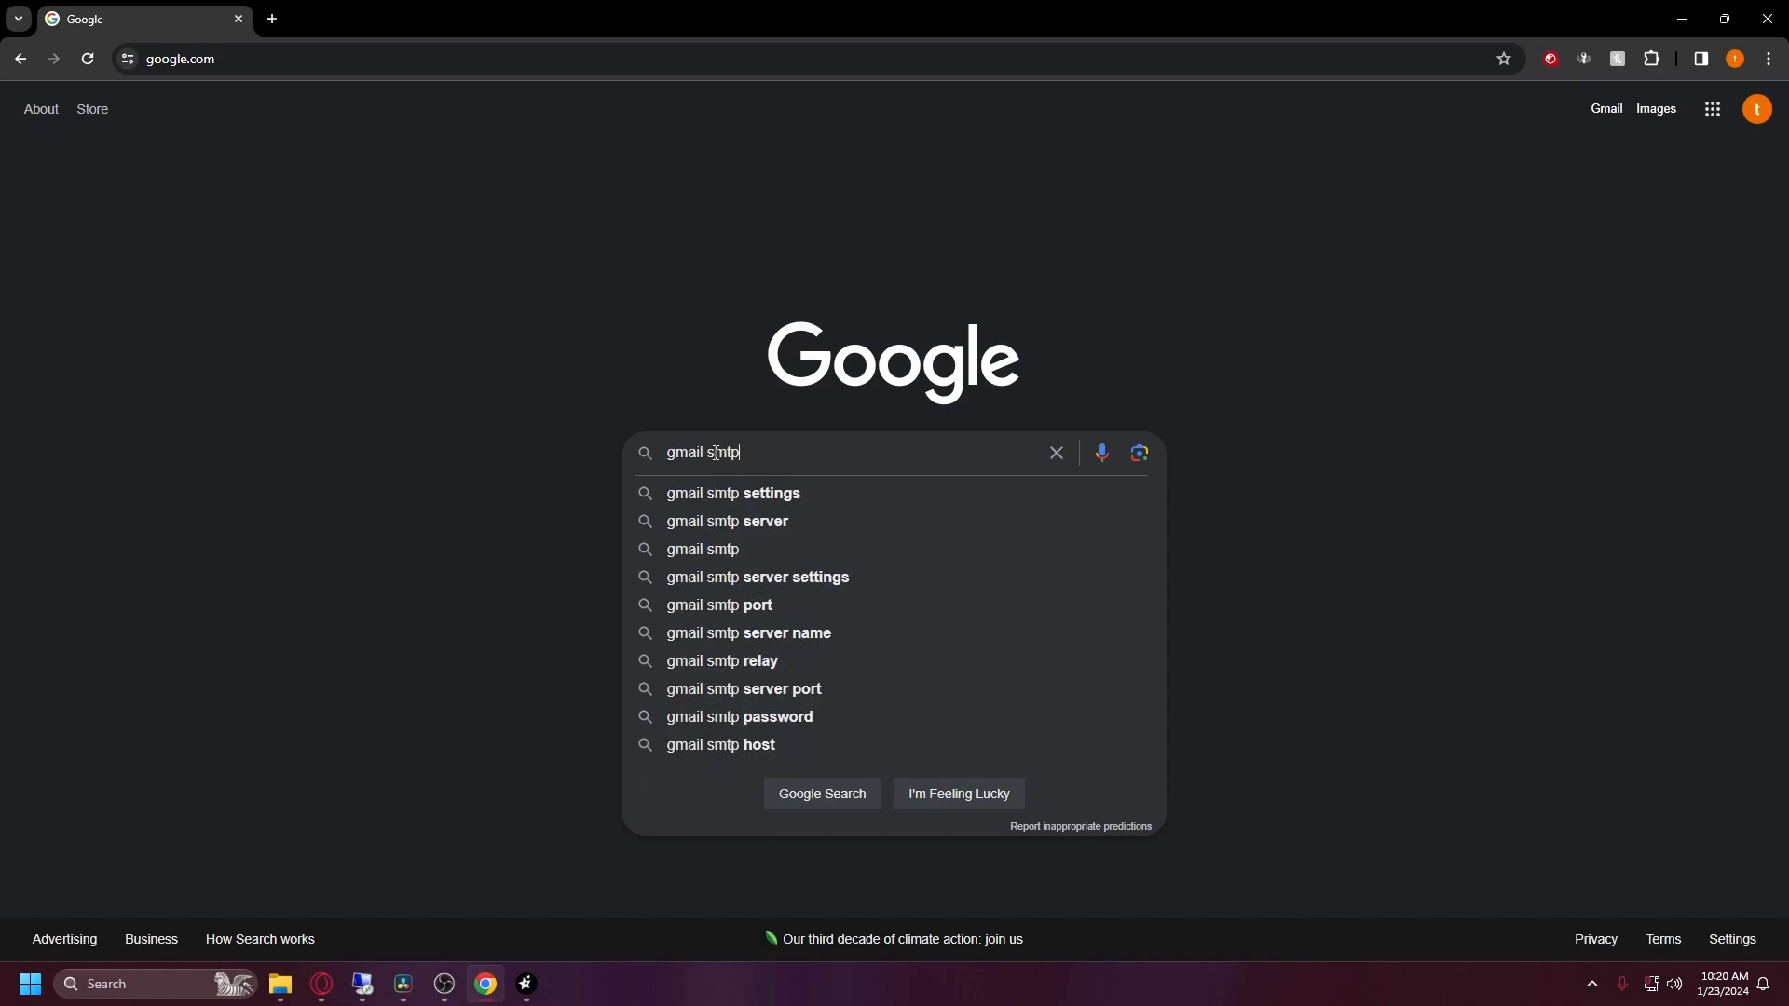
{"action": "type", "text": " settings"}
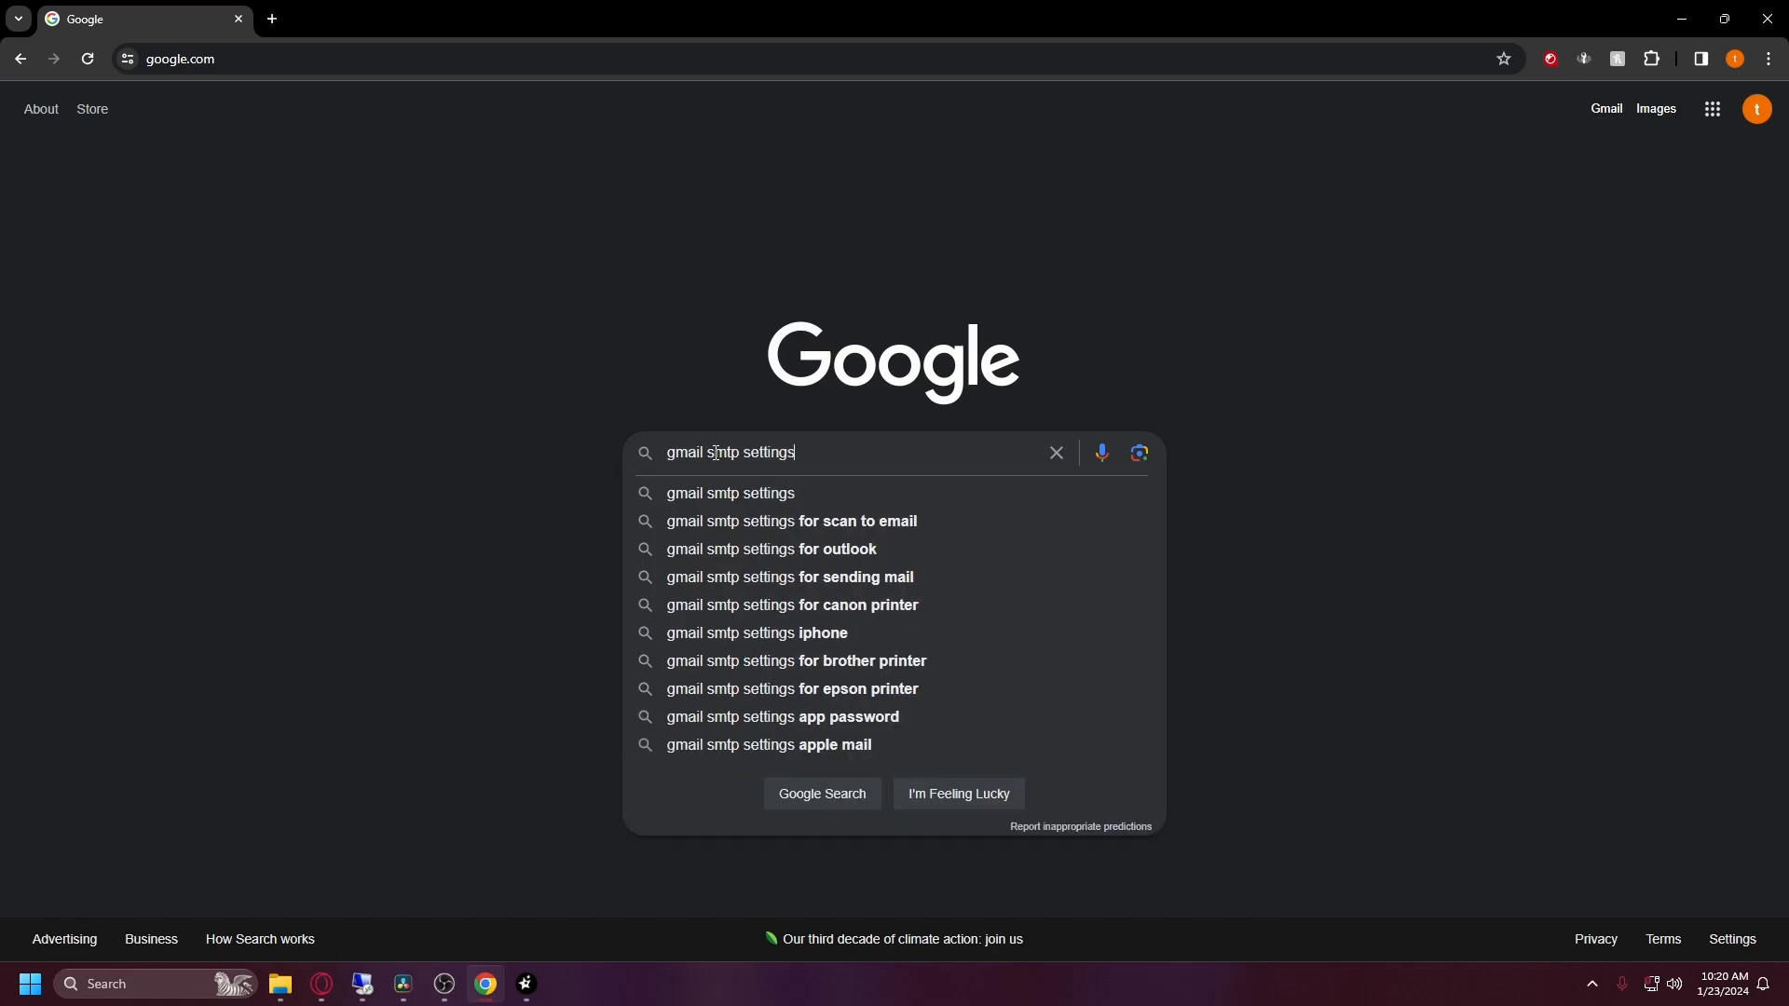
{"action": "double_click", "coordinate": [704, 450]}
{"action": "type", "text": "godadd"}
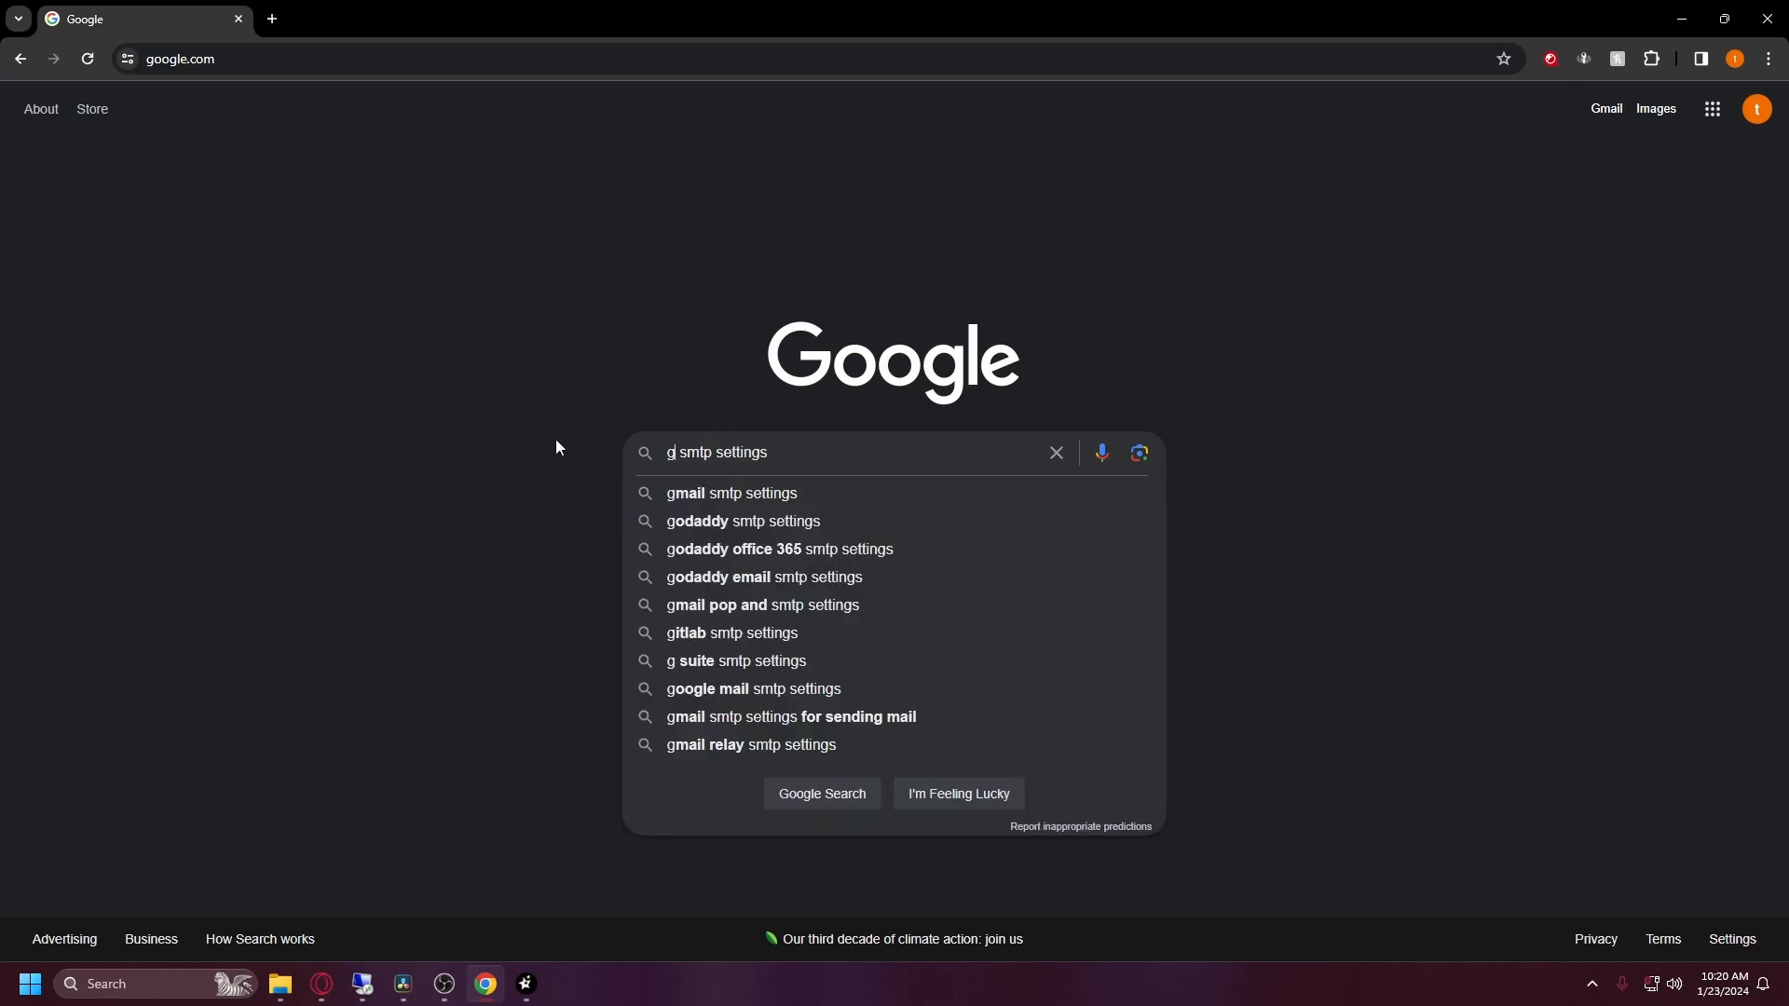
{"action": "type", "text": "y"}
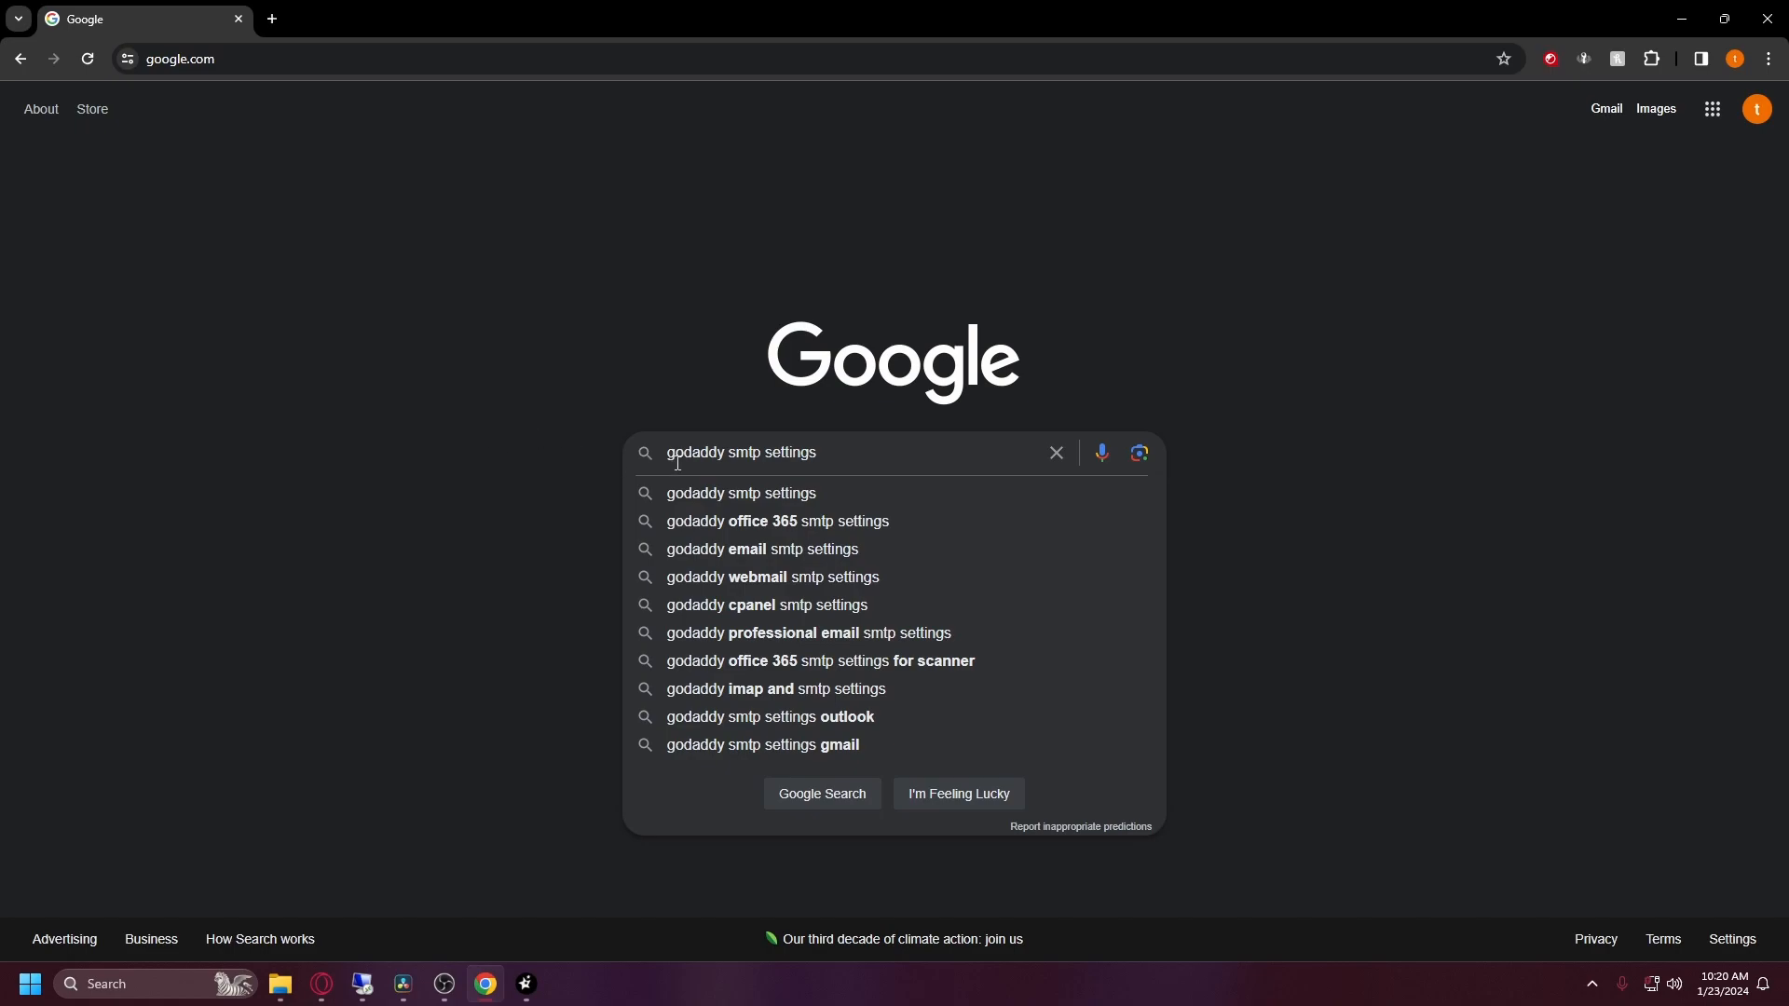
{"action": "key", "text": "BackSpace"}
{"action": "key", "text": "BackSpace"}
{"action": "key", "text": "BackSpace"}
{"action": "key", "text": "BackSpace"}
{"action": "key", "text": "BackSpace"}
{"action": "key", "text": "BackSpace"}
{"action": "key", "text": "BackSpace"}
{"action": "type", "text": "micro"}
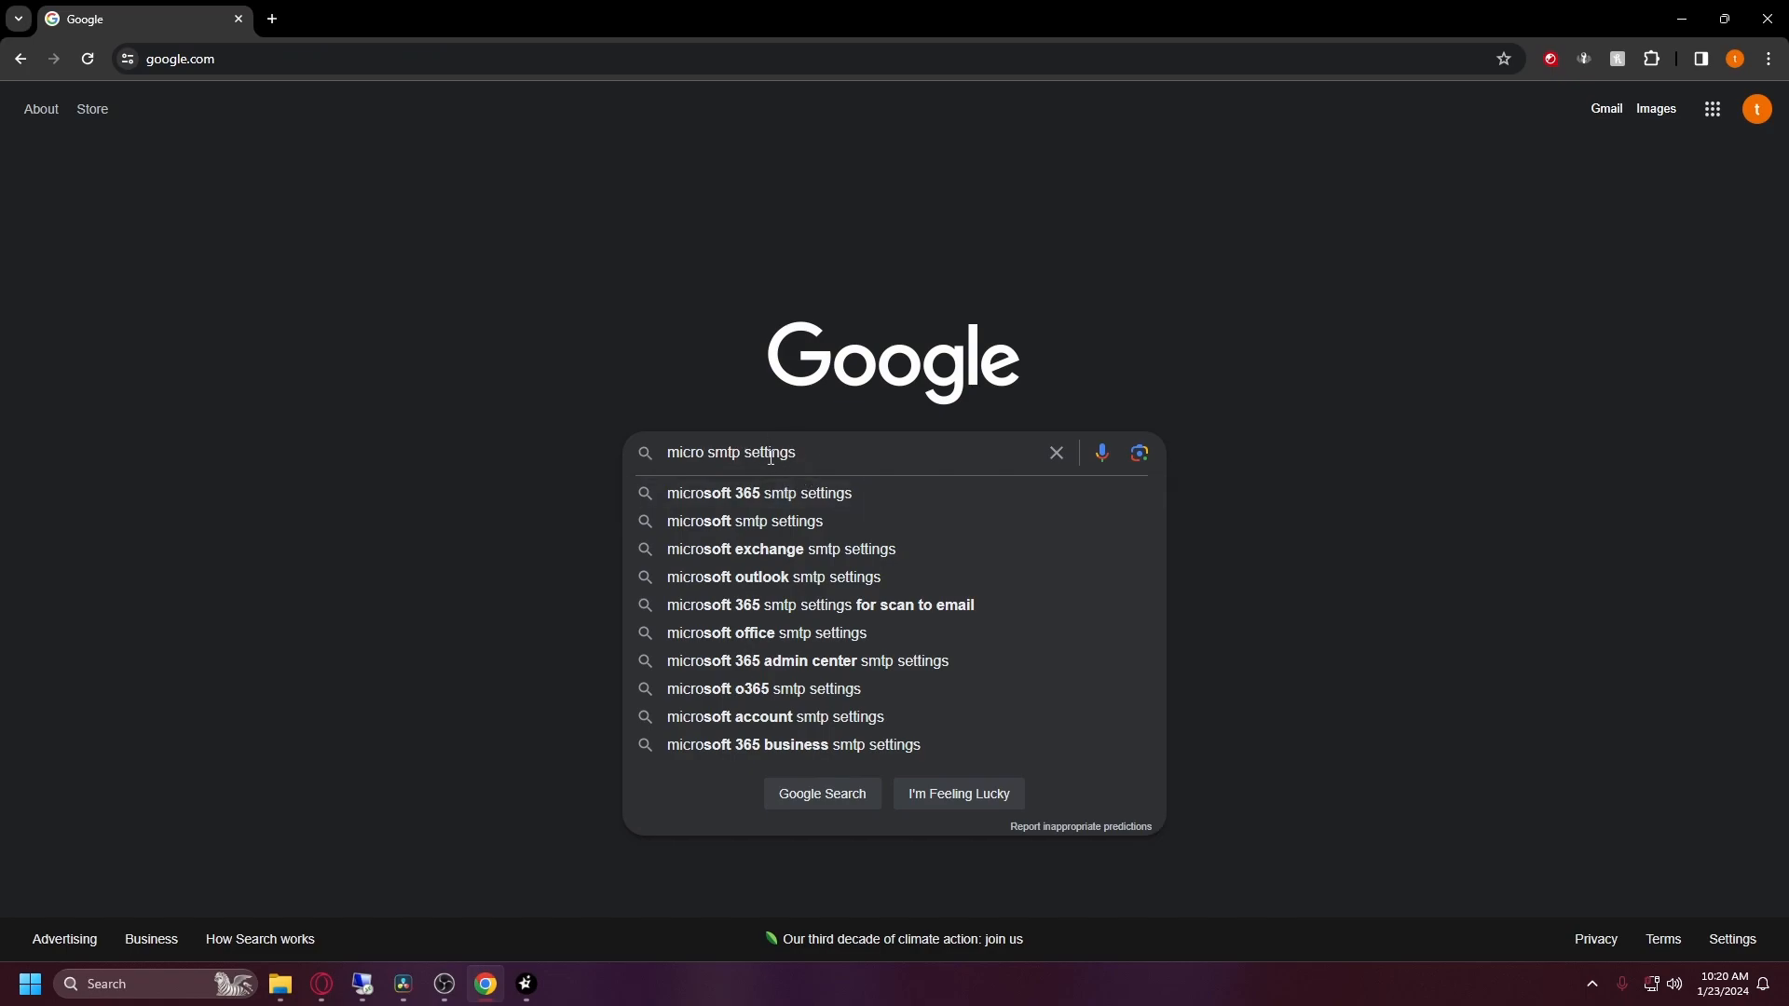
{"action": "key", "text": "BackSpace"}
{"action": "key", "text": "BackSpace"}
{"action": "key", "text": "BackSpace"}
{"action": "key", "text": "BackSpace"}
{"action": "key", "text": "BackSpace"}
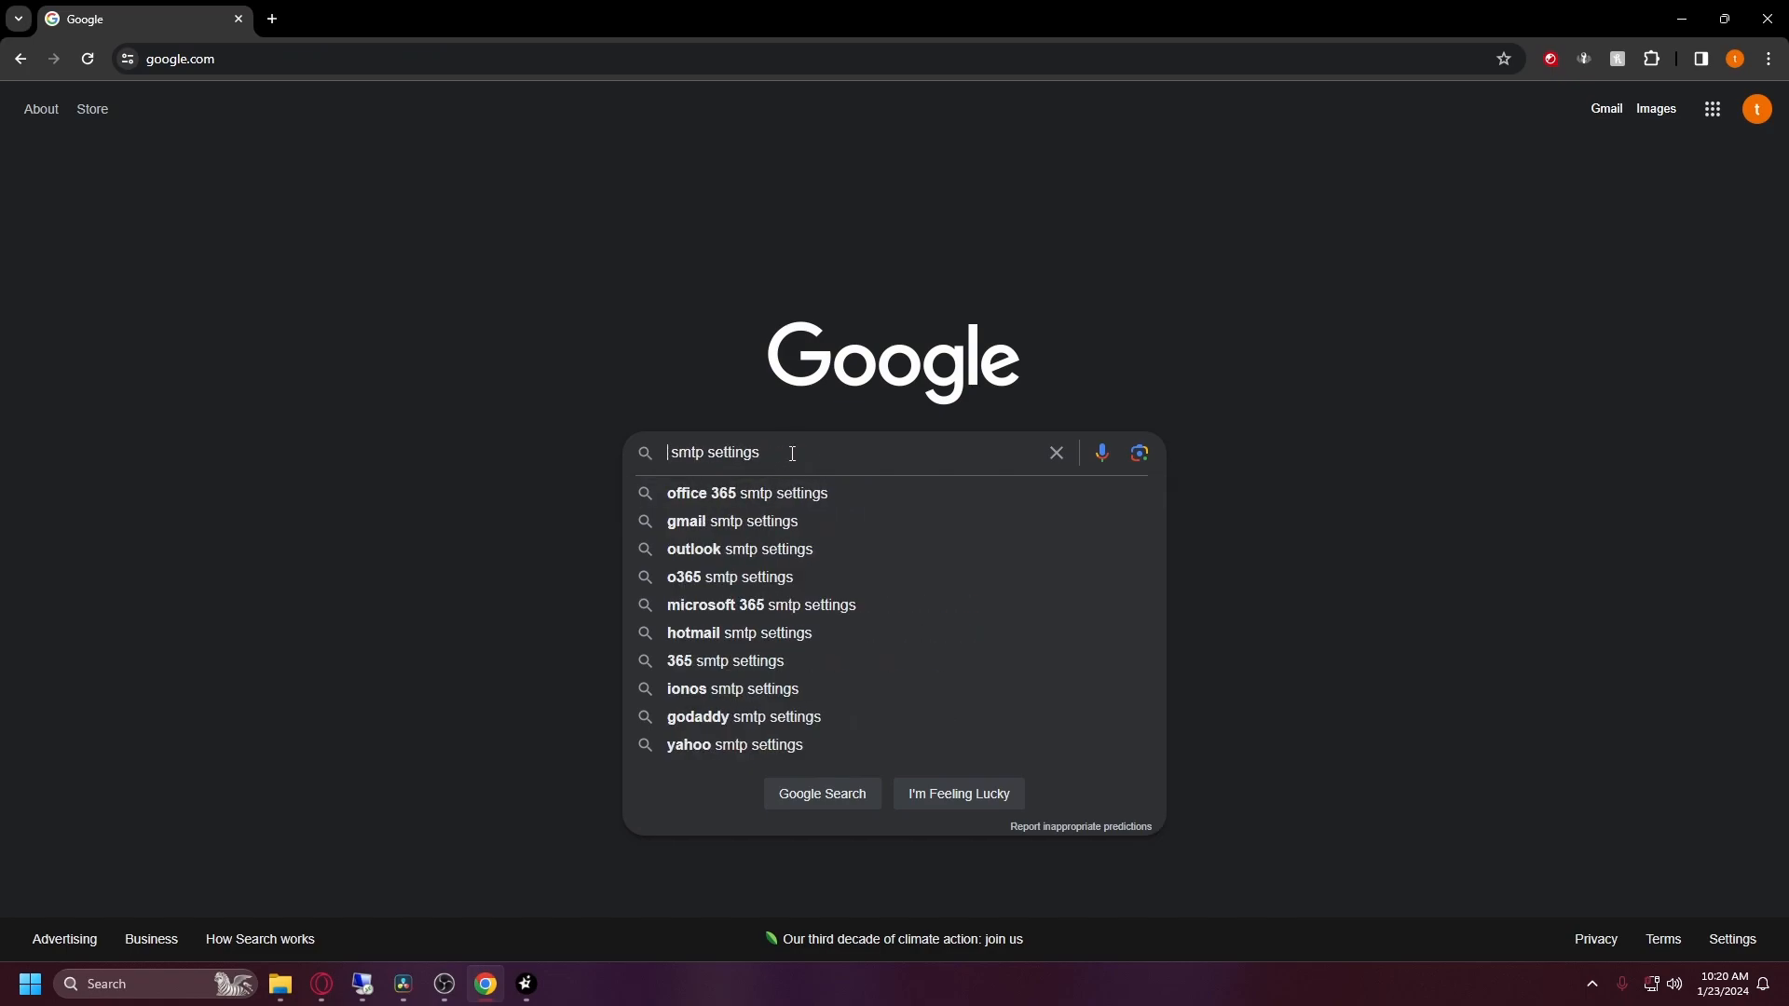
{"action": "type", "text": "gmail"}
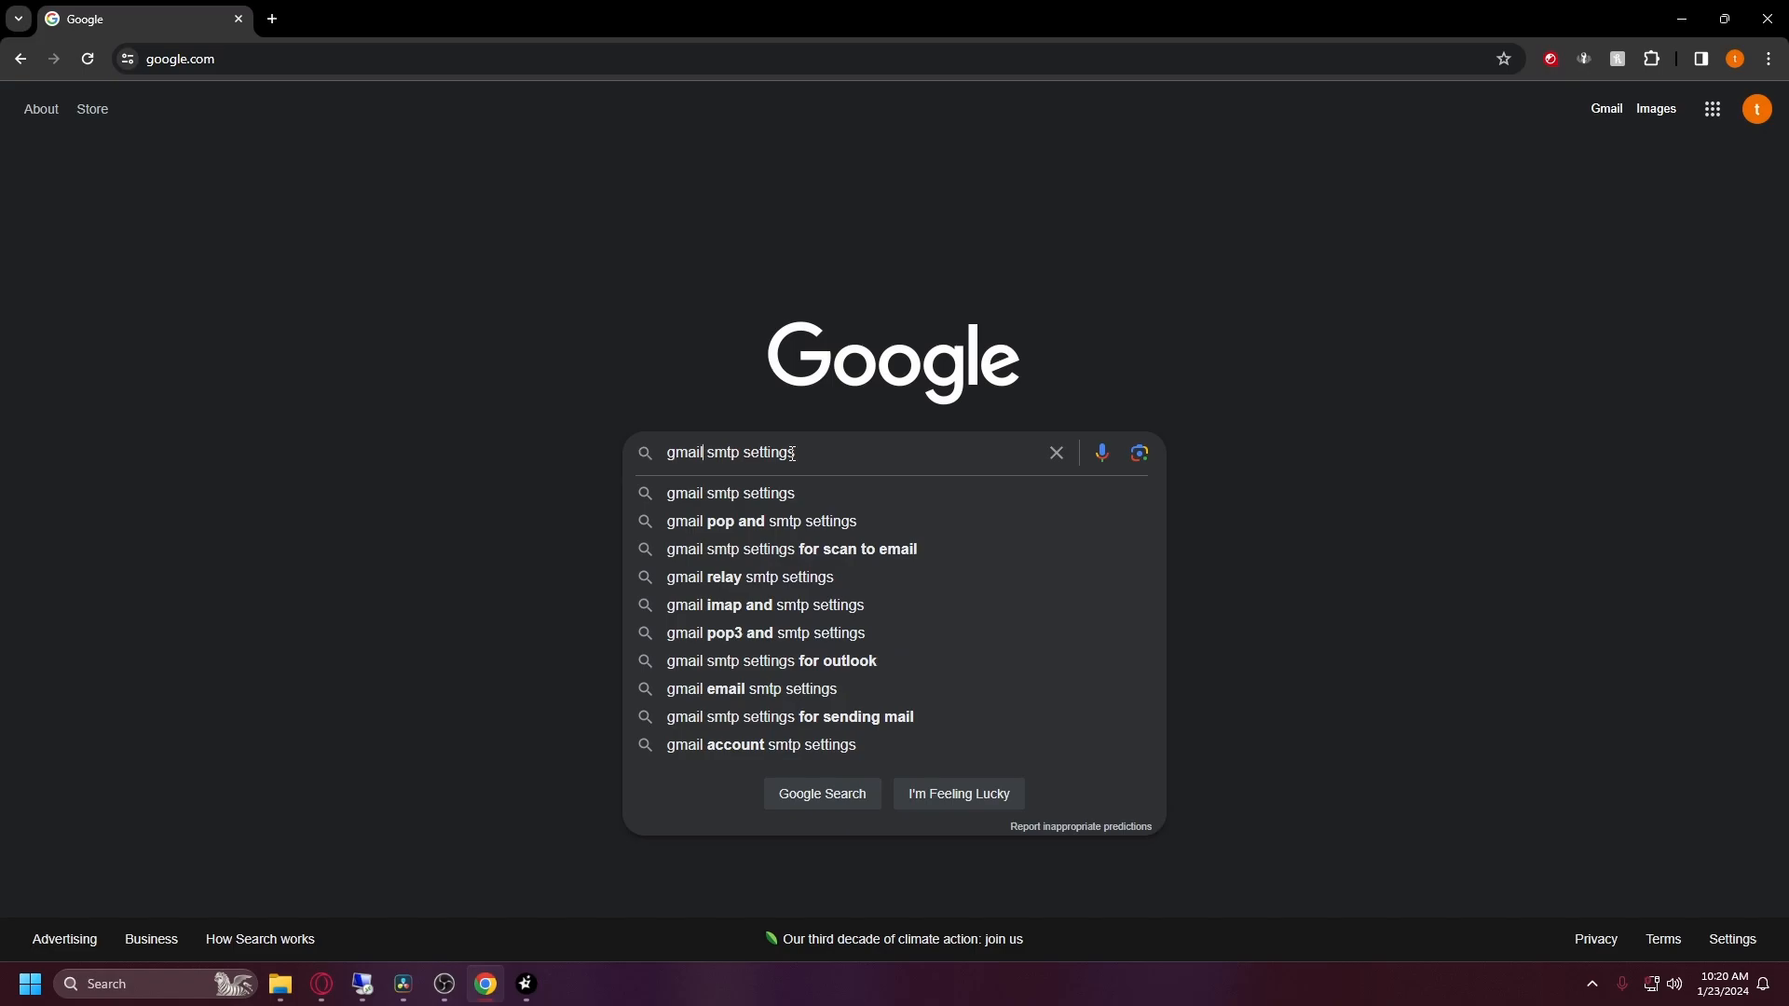
{"action": "key", "text": "Return"}
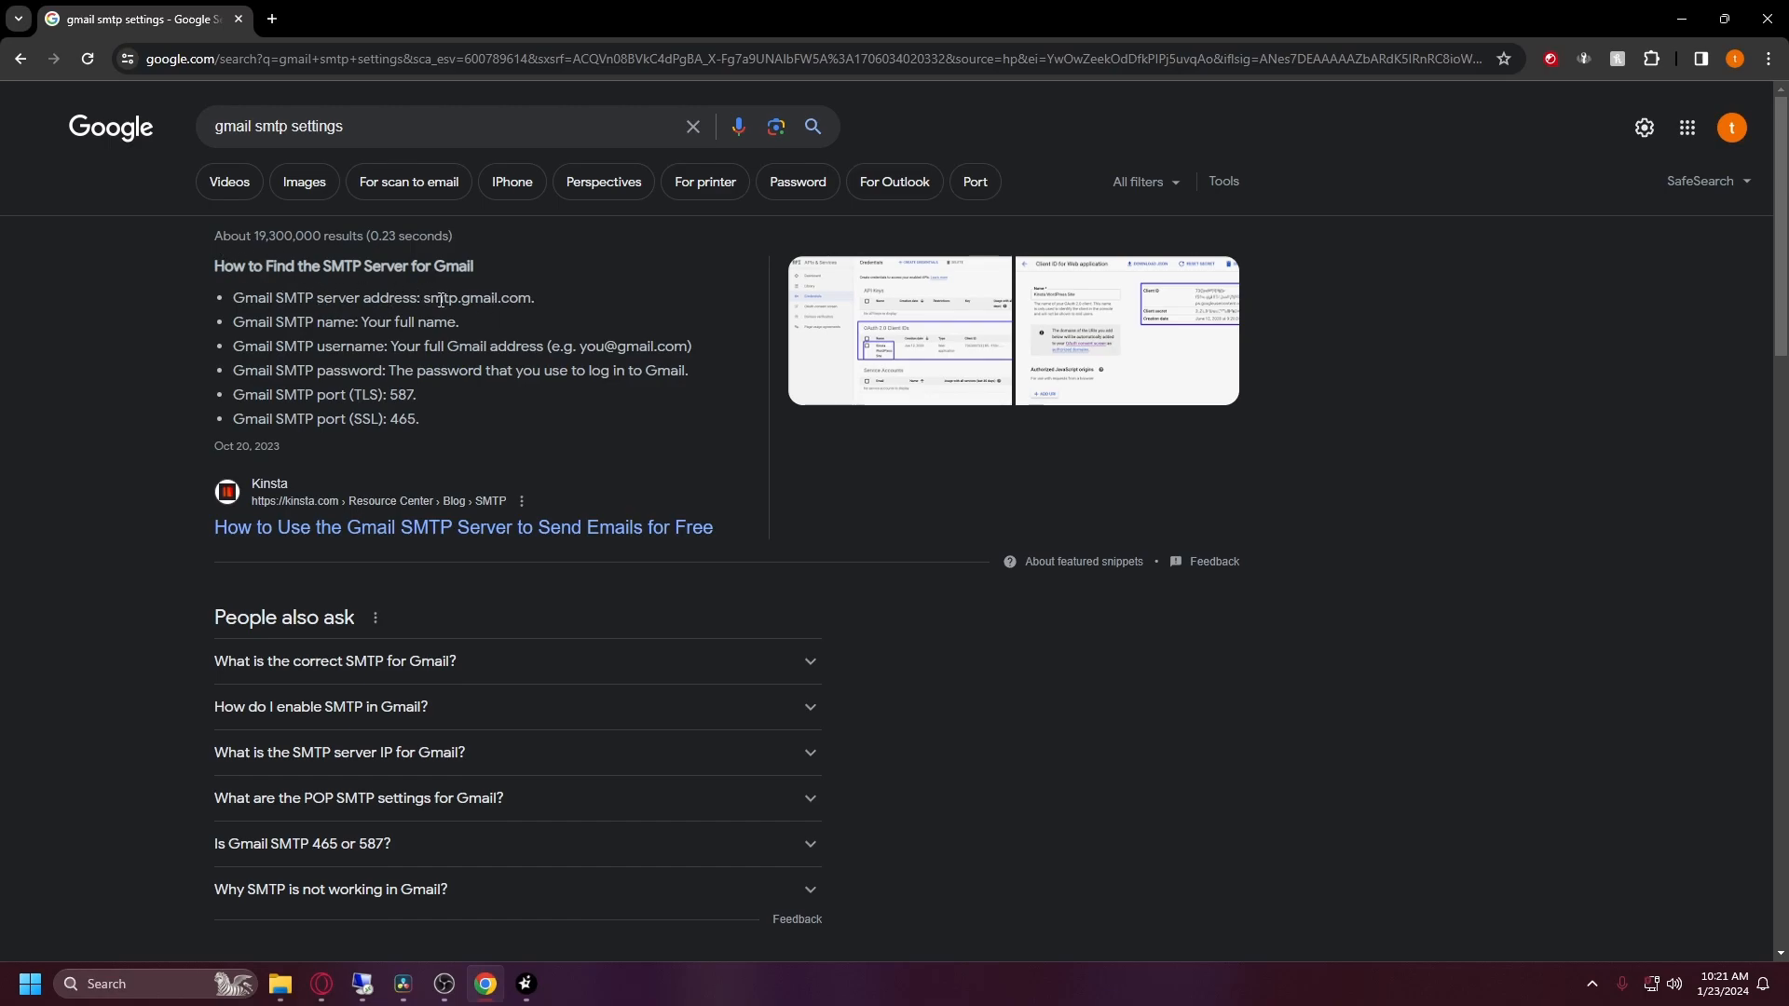
{"action": "left_click_drag", "start_coordinate": [424, 300], "coordinate": [527, 300]}
{"action": "key", "text": "ctrl+c"}
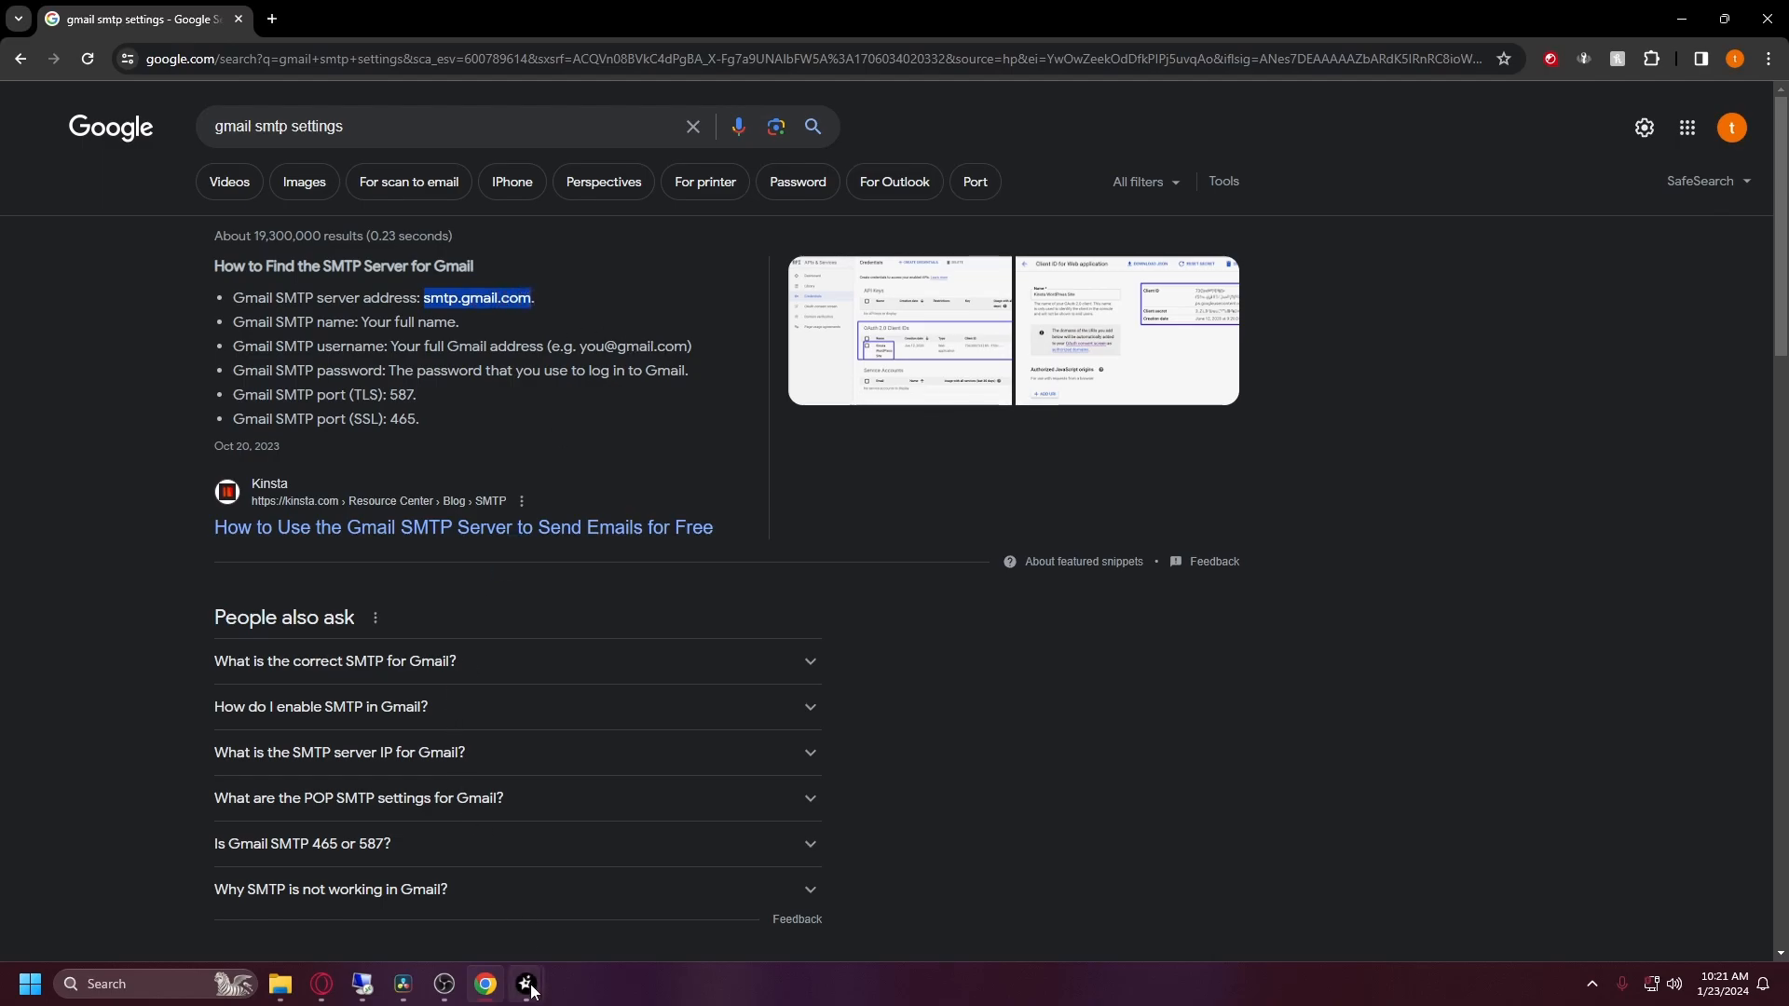
{"action": "left_click", "coordinate": [617, 881]}
Step: Set the Outgoing Mail Server to smtp.gmail.com and the outgoing port to 587
{"action": "left_click", "coordinate": [818, 395]}
{"action": "key", "text": "ctrl+v"}
{"action": "left_click", "coordinate": [661, 6]}
{"action": "left_click_drag", "start_coordinate": [389, 395], "coordinate": [419, 400]}
{"action": "mouse_move", "coordinate": [527, 984]}
{"action": "left_click", "coordinate": [619, 885]}
{"action": "key", "text": "Tab"}
{"action": "type", "text": "6"}
{"action": "type", "text": "87"}
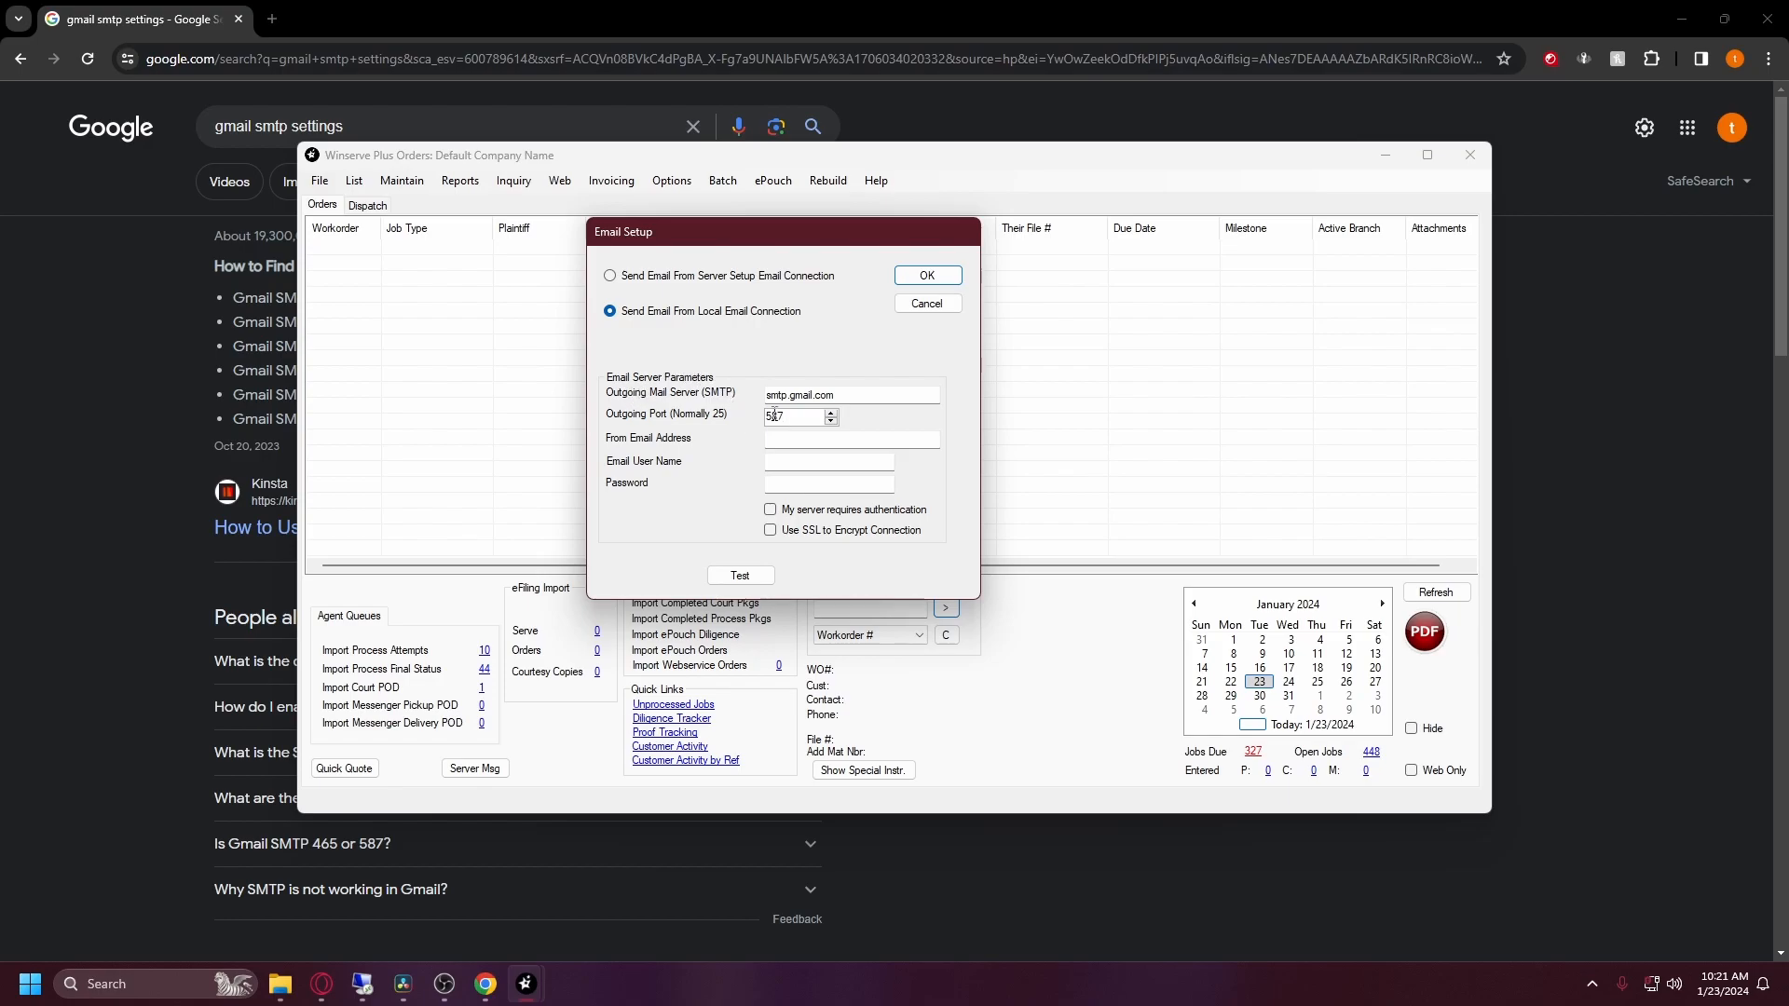
{"action": "key", "text": "BackSpace"}
{"action": "type", "text": "588"}
{"action": "key", "text": "BackSpace"}
{"action": "type", "text": "7"}
Step: Enter the Gmail account's address as the From Email Address
{"action": "left_click", "coordinate": [816, 438]}
{"action": "left_click", "coordinate": [1731, 128]}
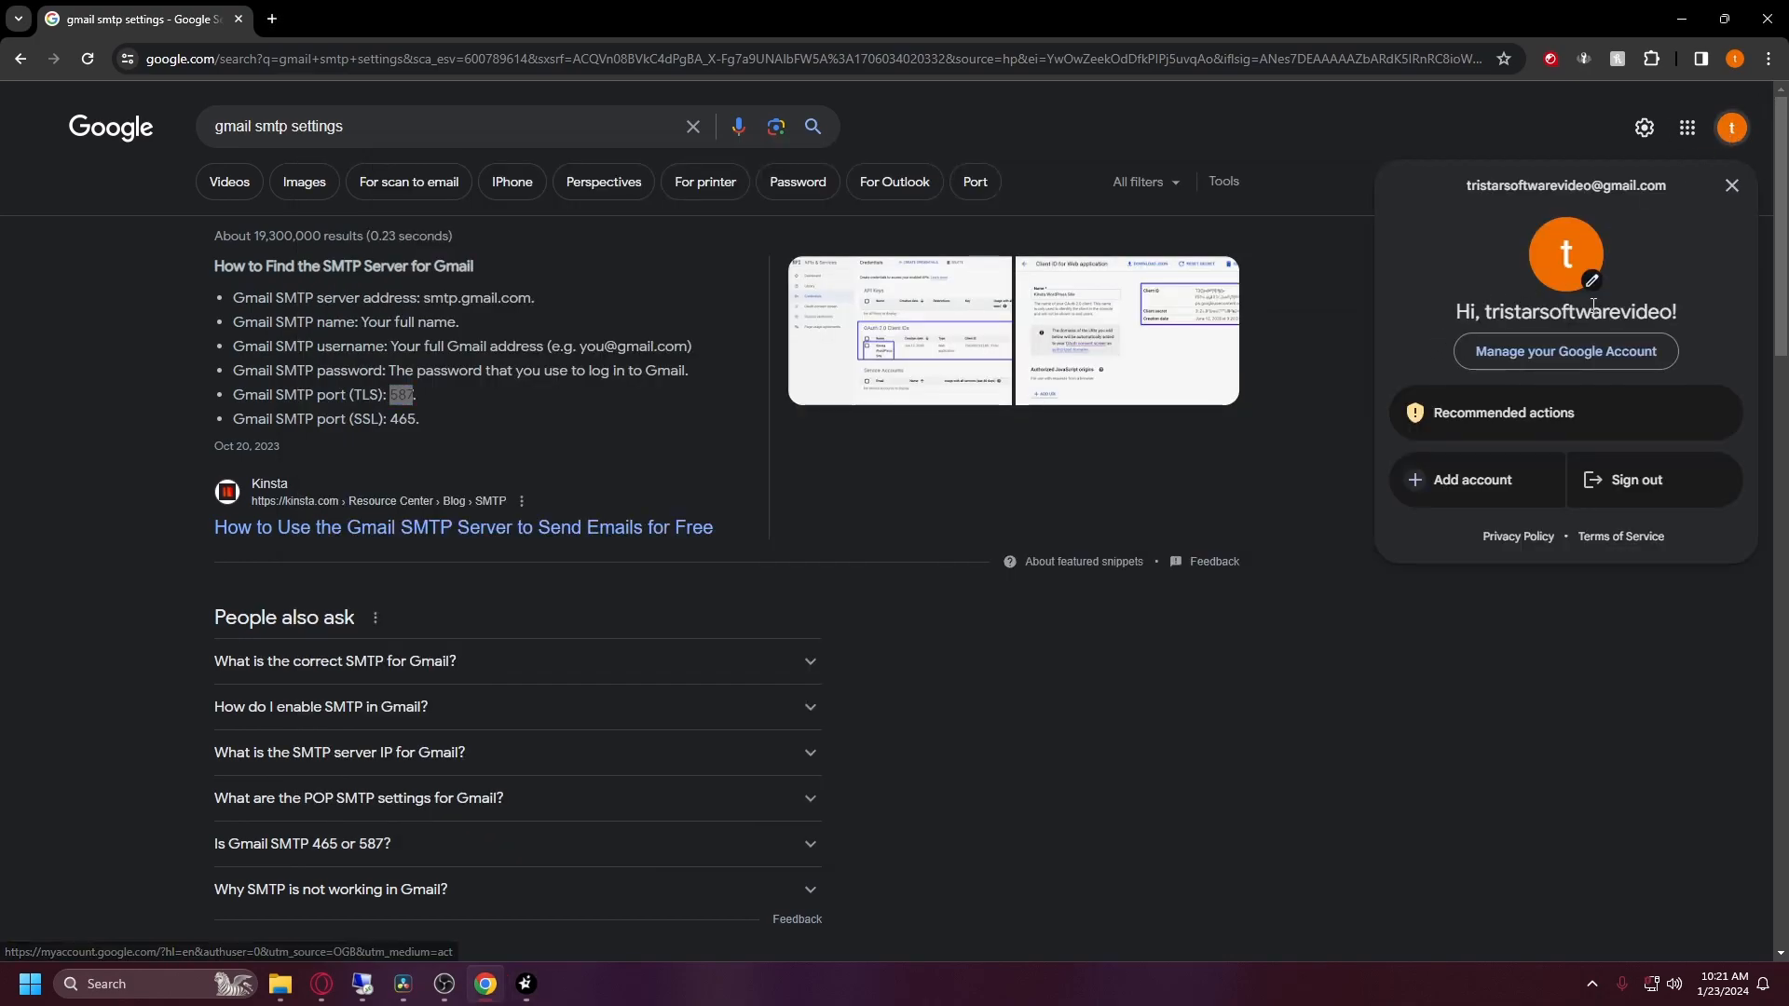
{"action": "left_click", "coordinate": [529, 984]}
{"action": "left_click", "coordinate": [623, 886]}
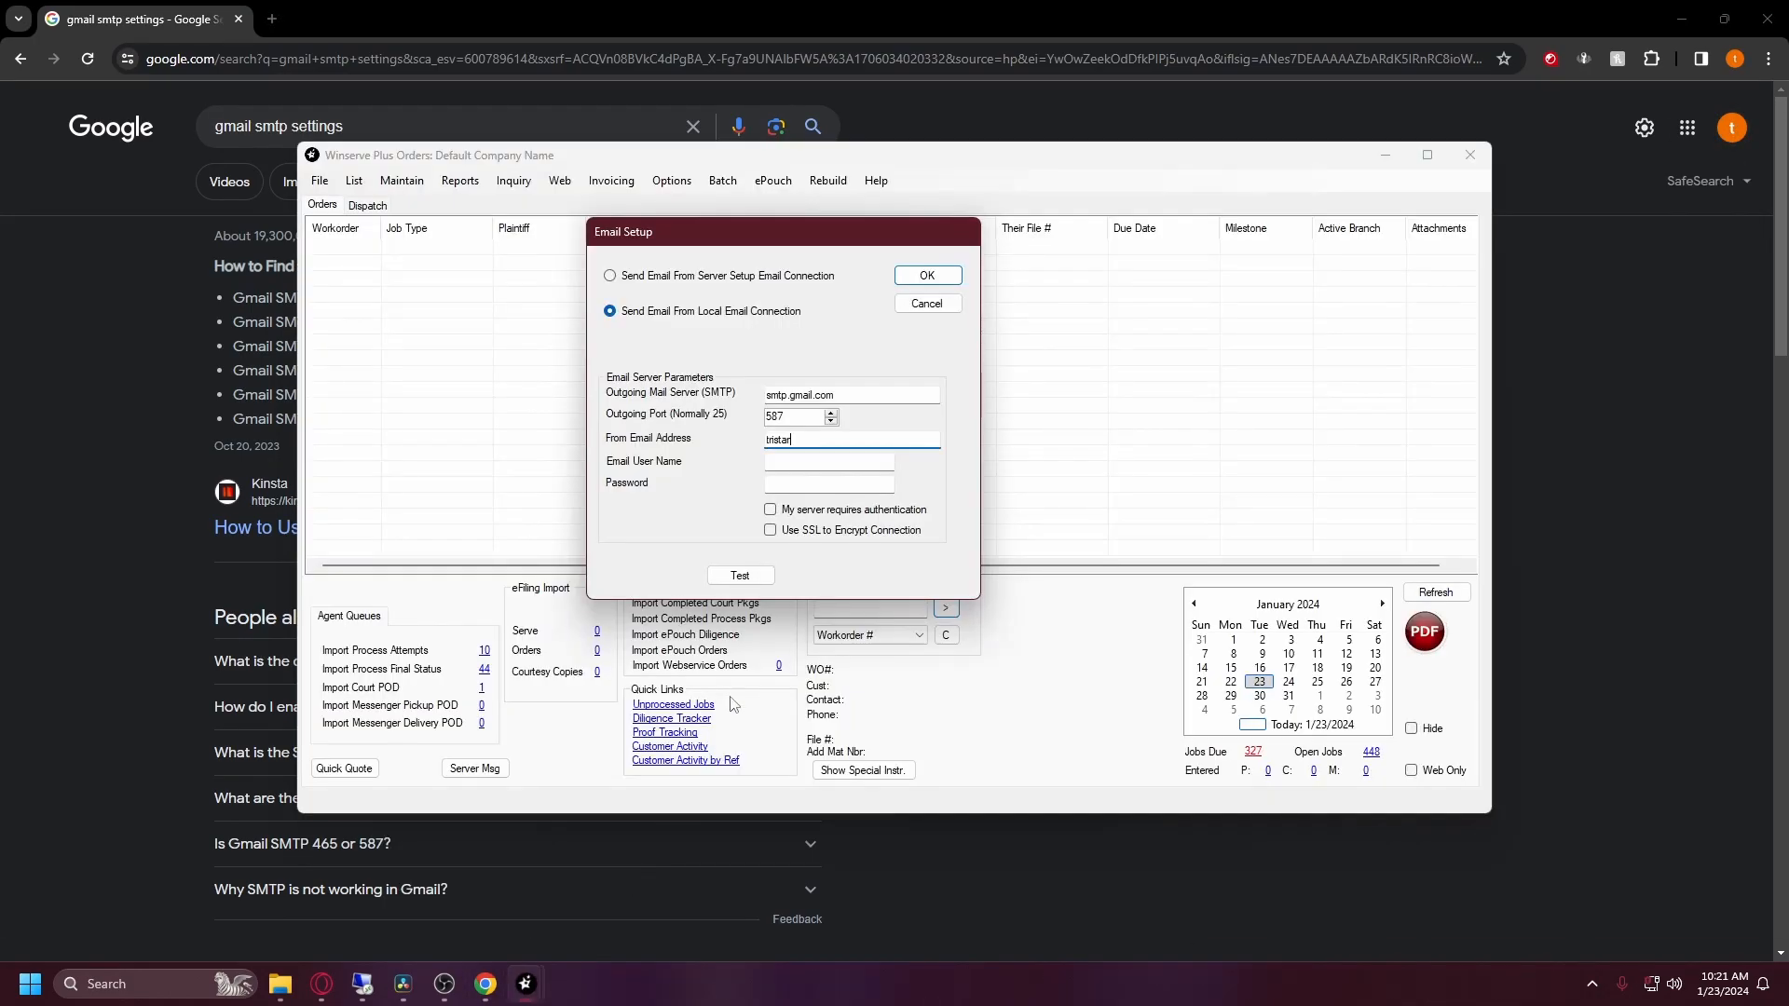
{"action": "key", "text": "BackSpace"}
Step: Copy the Gmail address into the Email User Name field
{"action": "left_click_drag", "start_coordinate": [909, 440], "coordinate": [765, 440]}
{"action": "key", "text": "ctrl+c"}
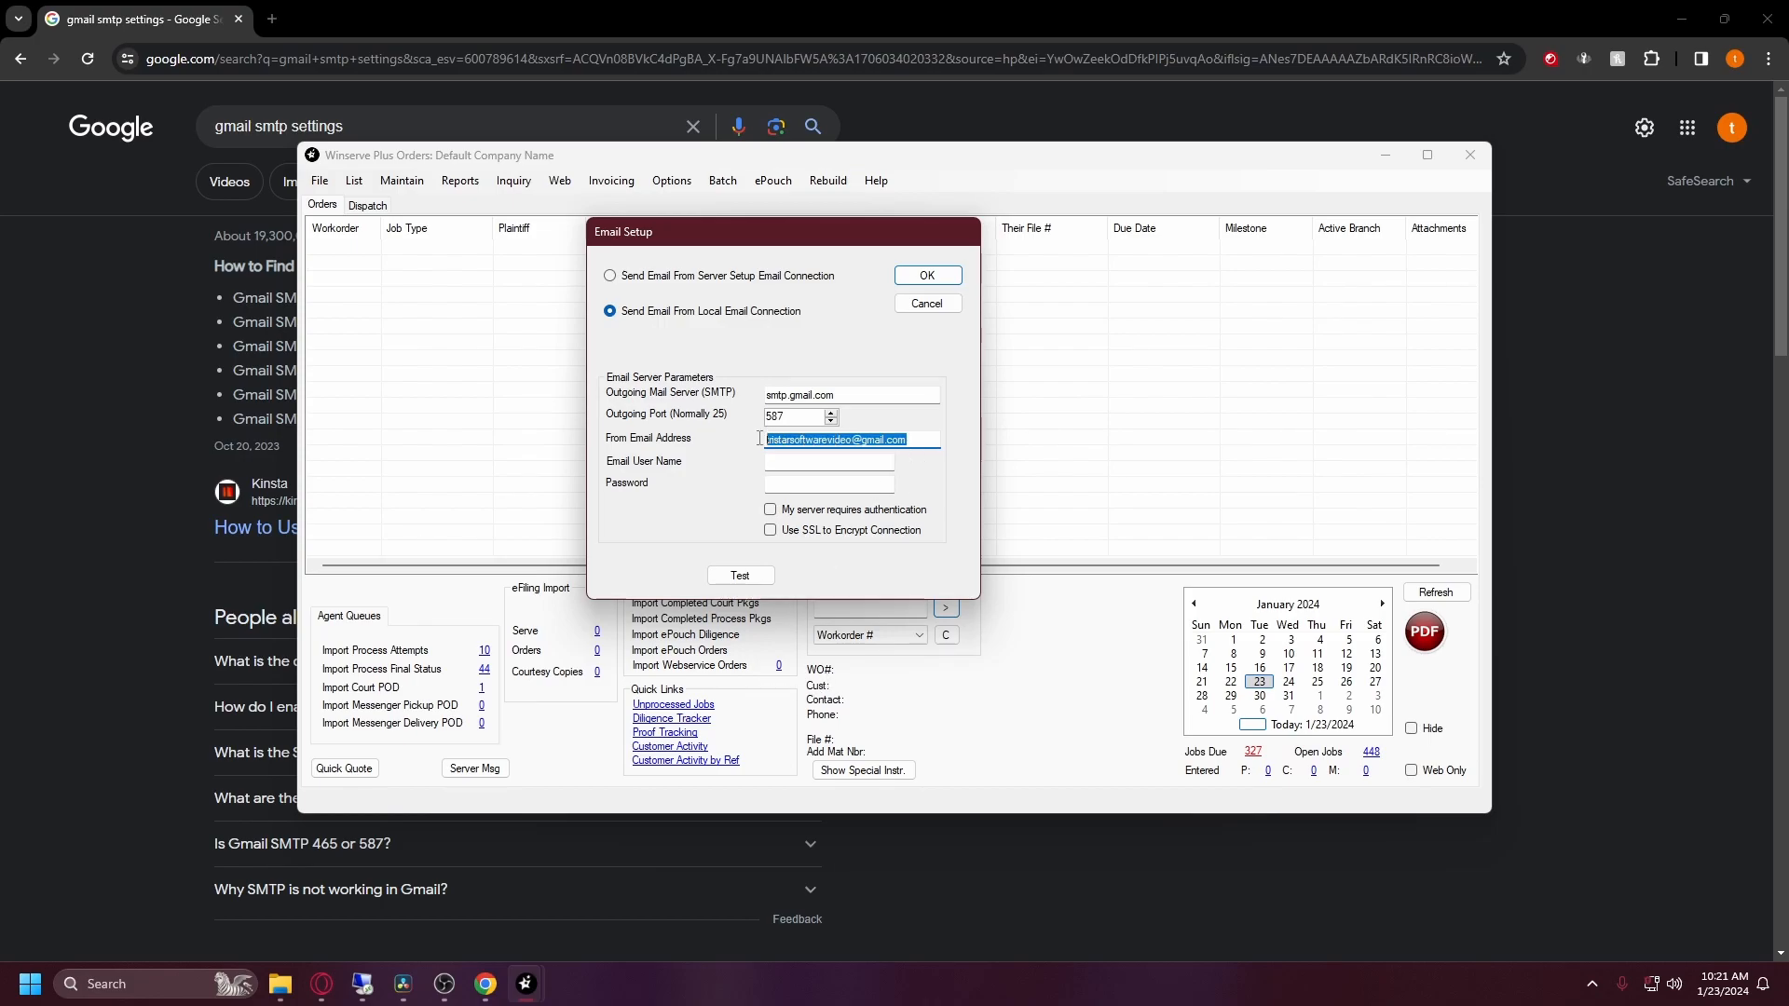
{"action": "left_click", "coordinate": [796, 459]}
{"action": "key", "text": "ctrl+v"}
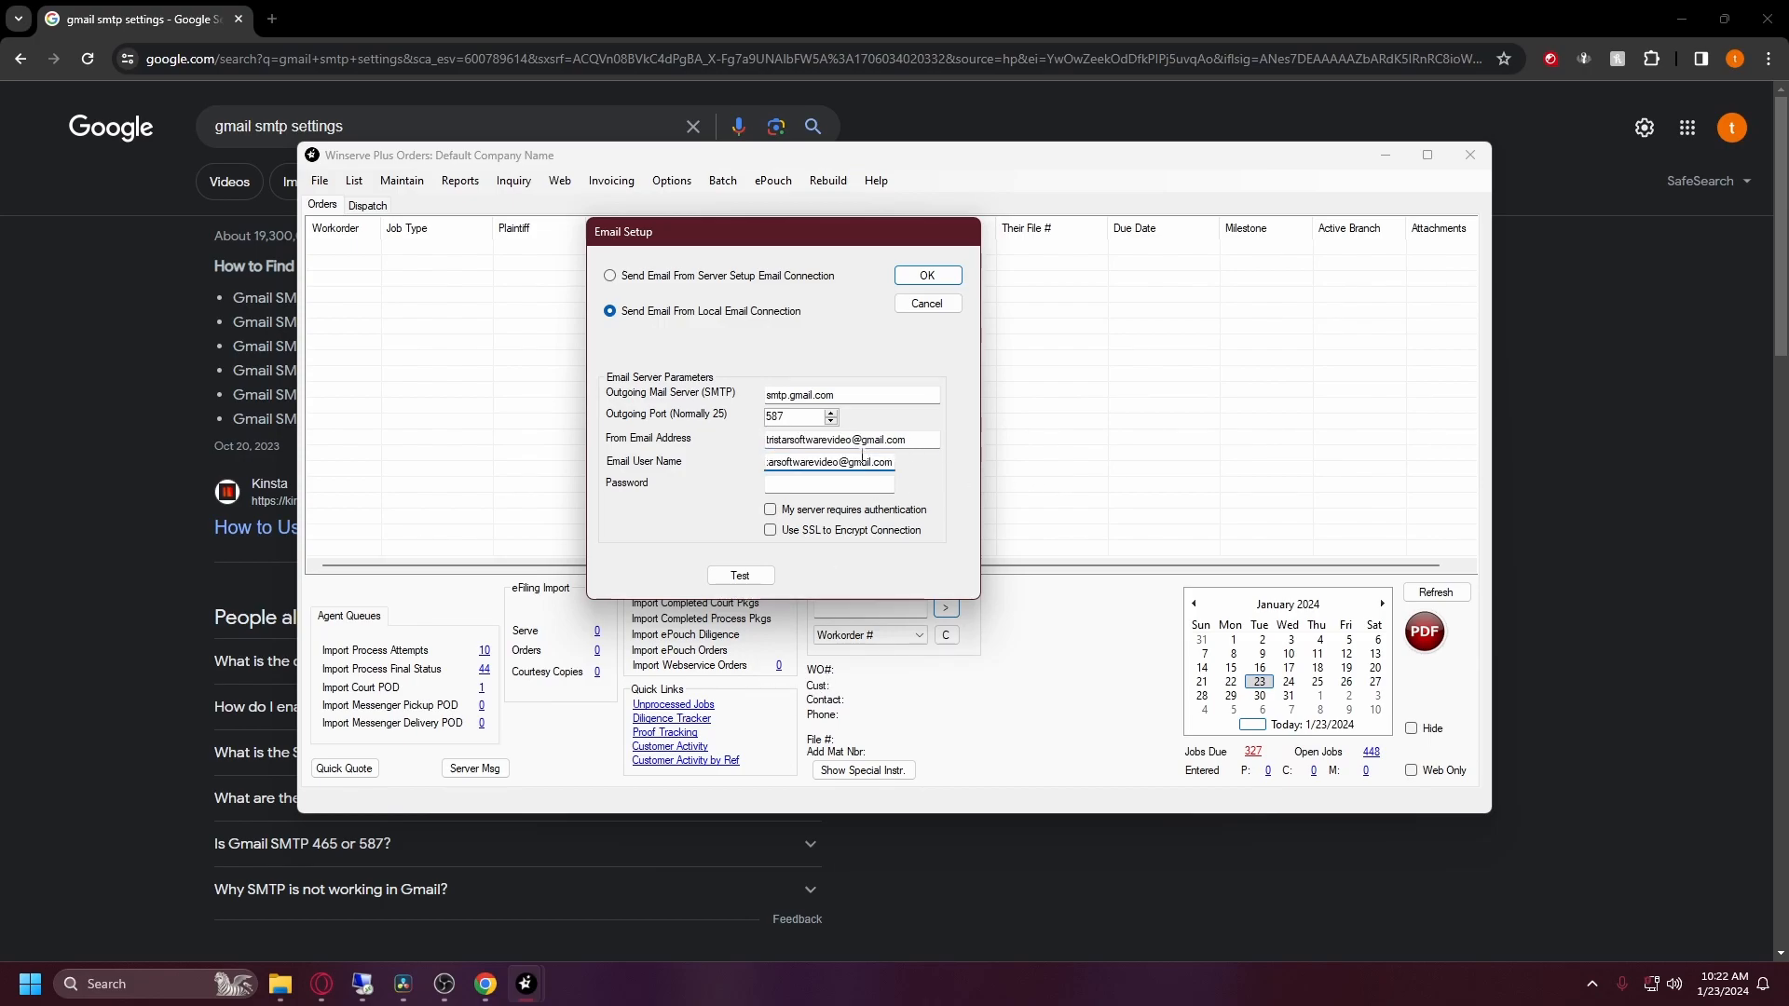
{"action": "left_click", "coordinate": [800, 484]}
{"action": "left_click_drag", "start_coordinate": [656, 234], "coordinate": [656, 234]}
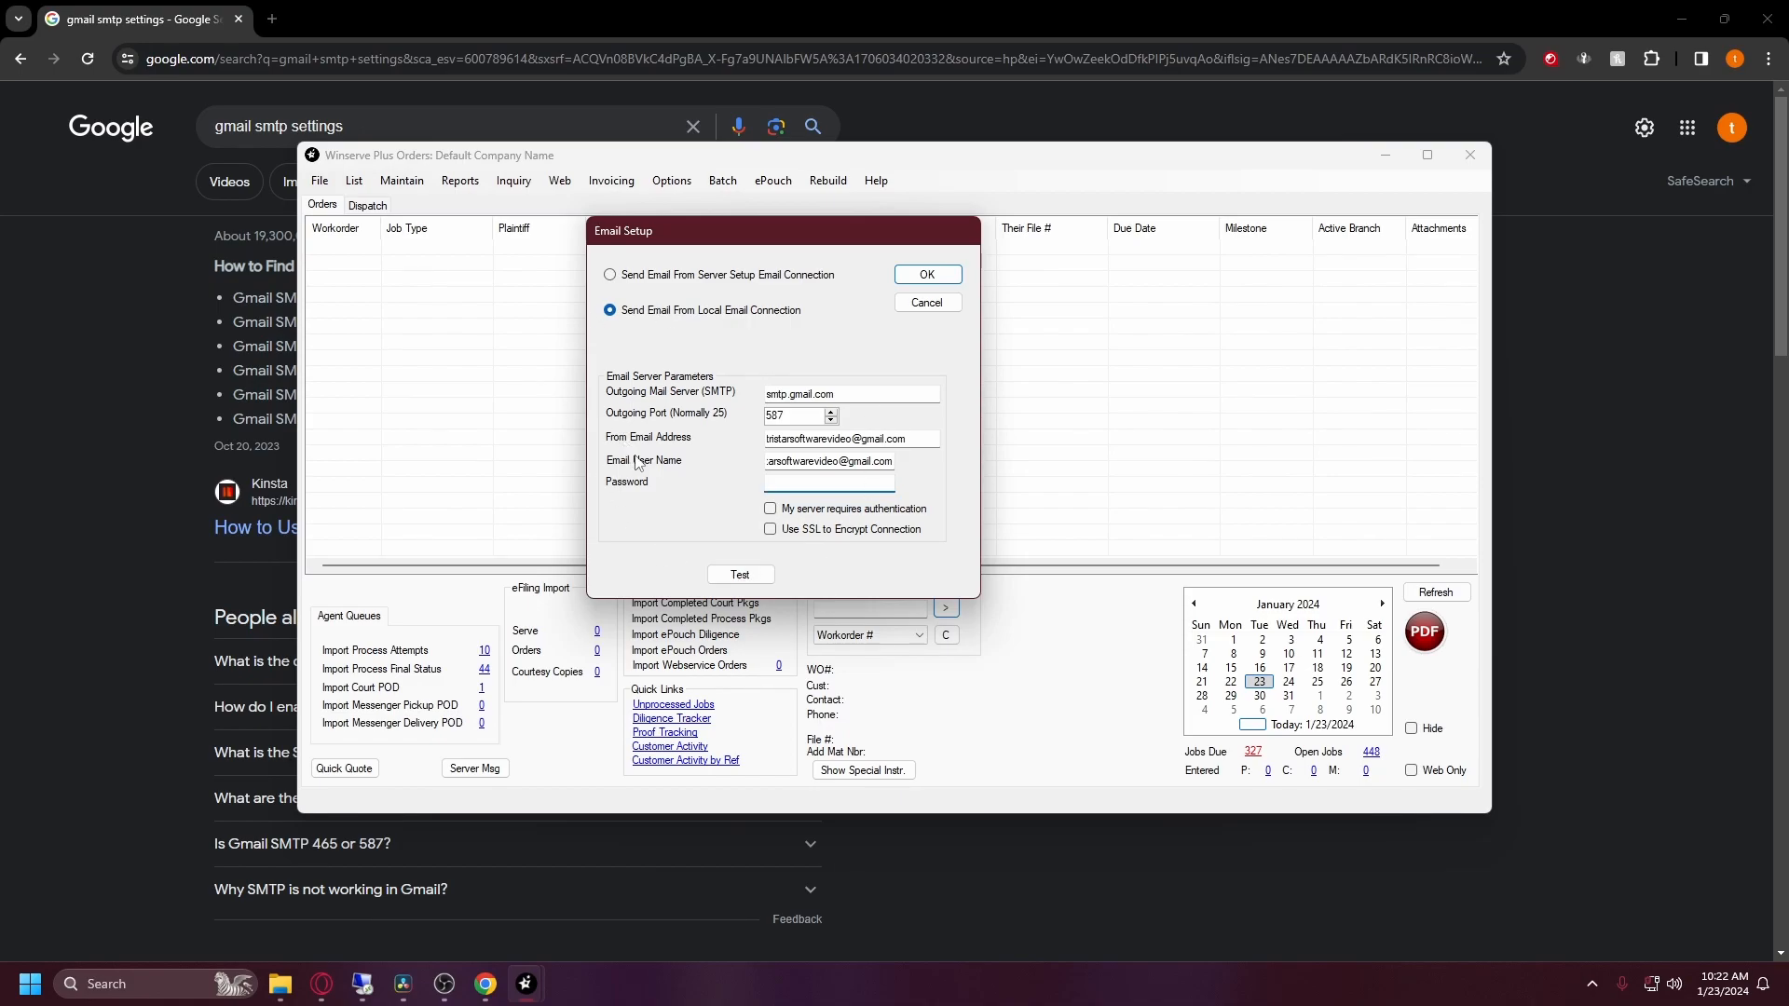
{"action": "left_click", "coordinate": [1636, 308]}
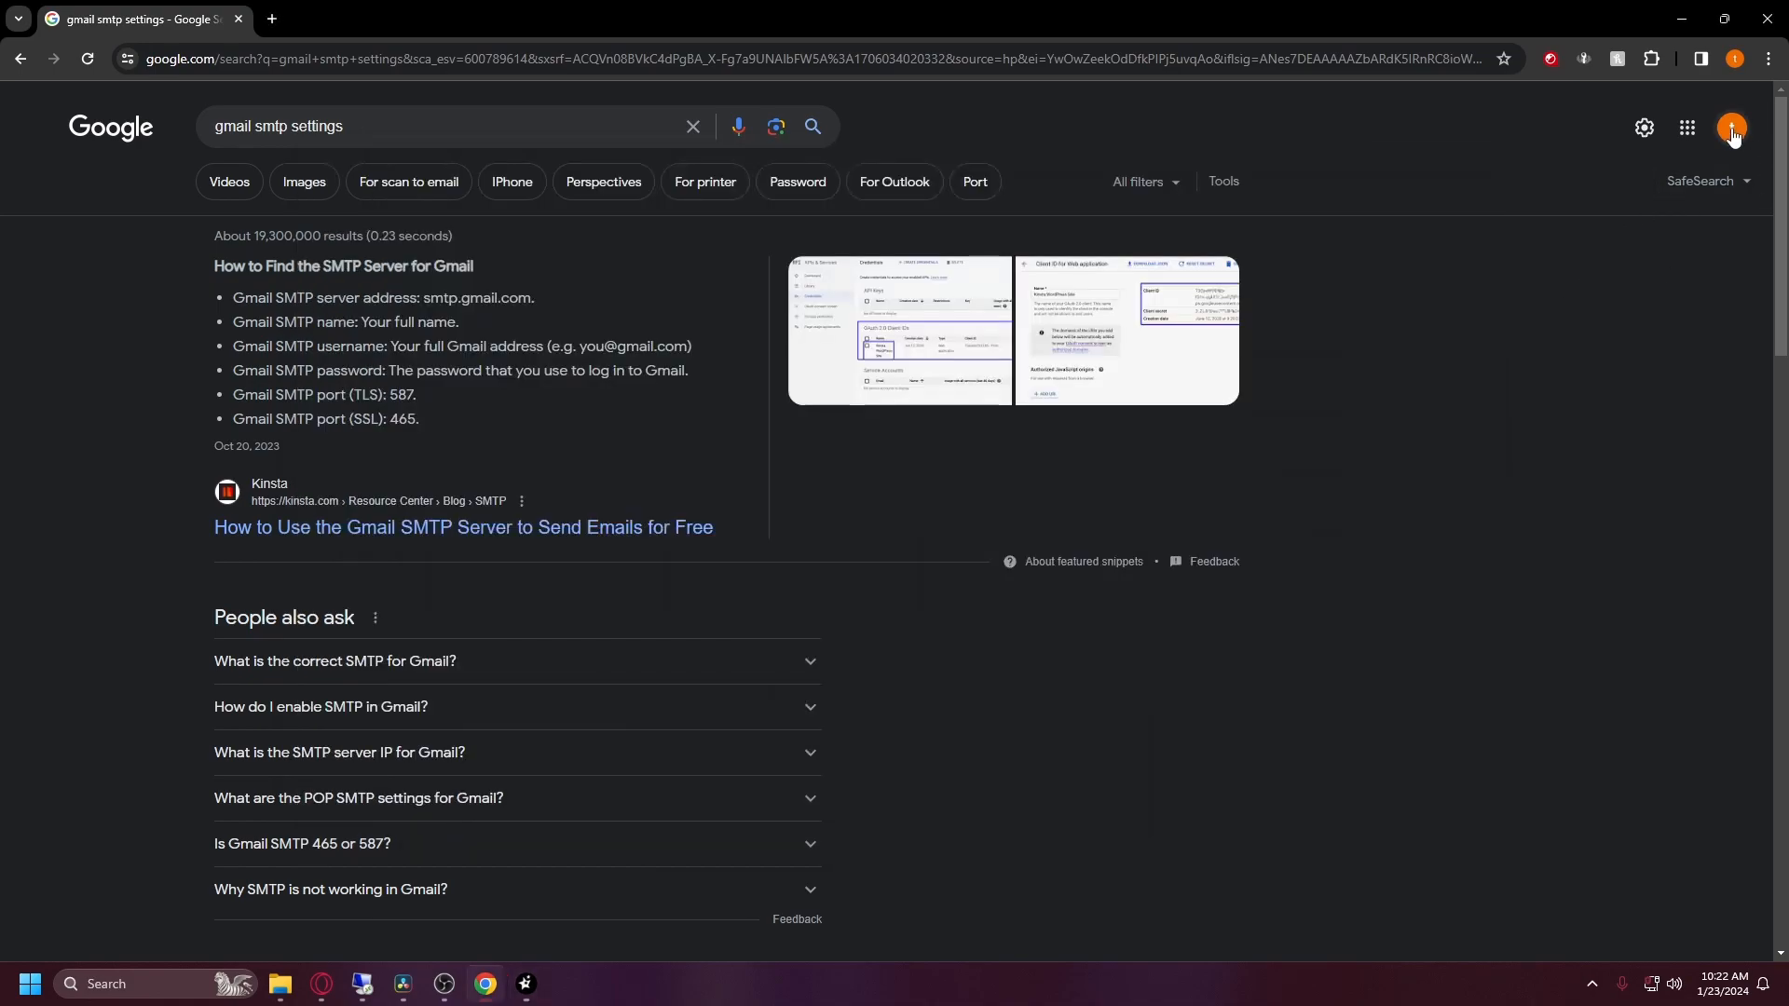
Step: Search Google for 'godaddy app password', then open Manage your Google Account from the profile menu
{"action": "mouse_move", "coordinate": [526, 984]}
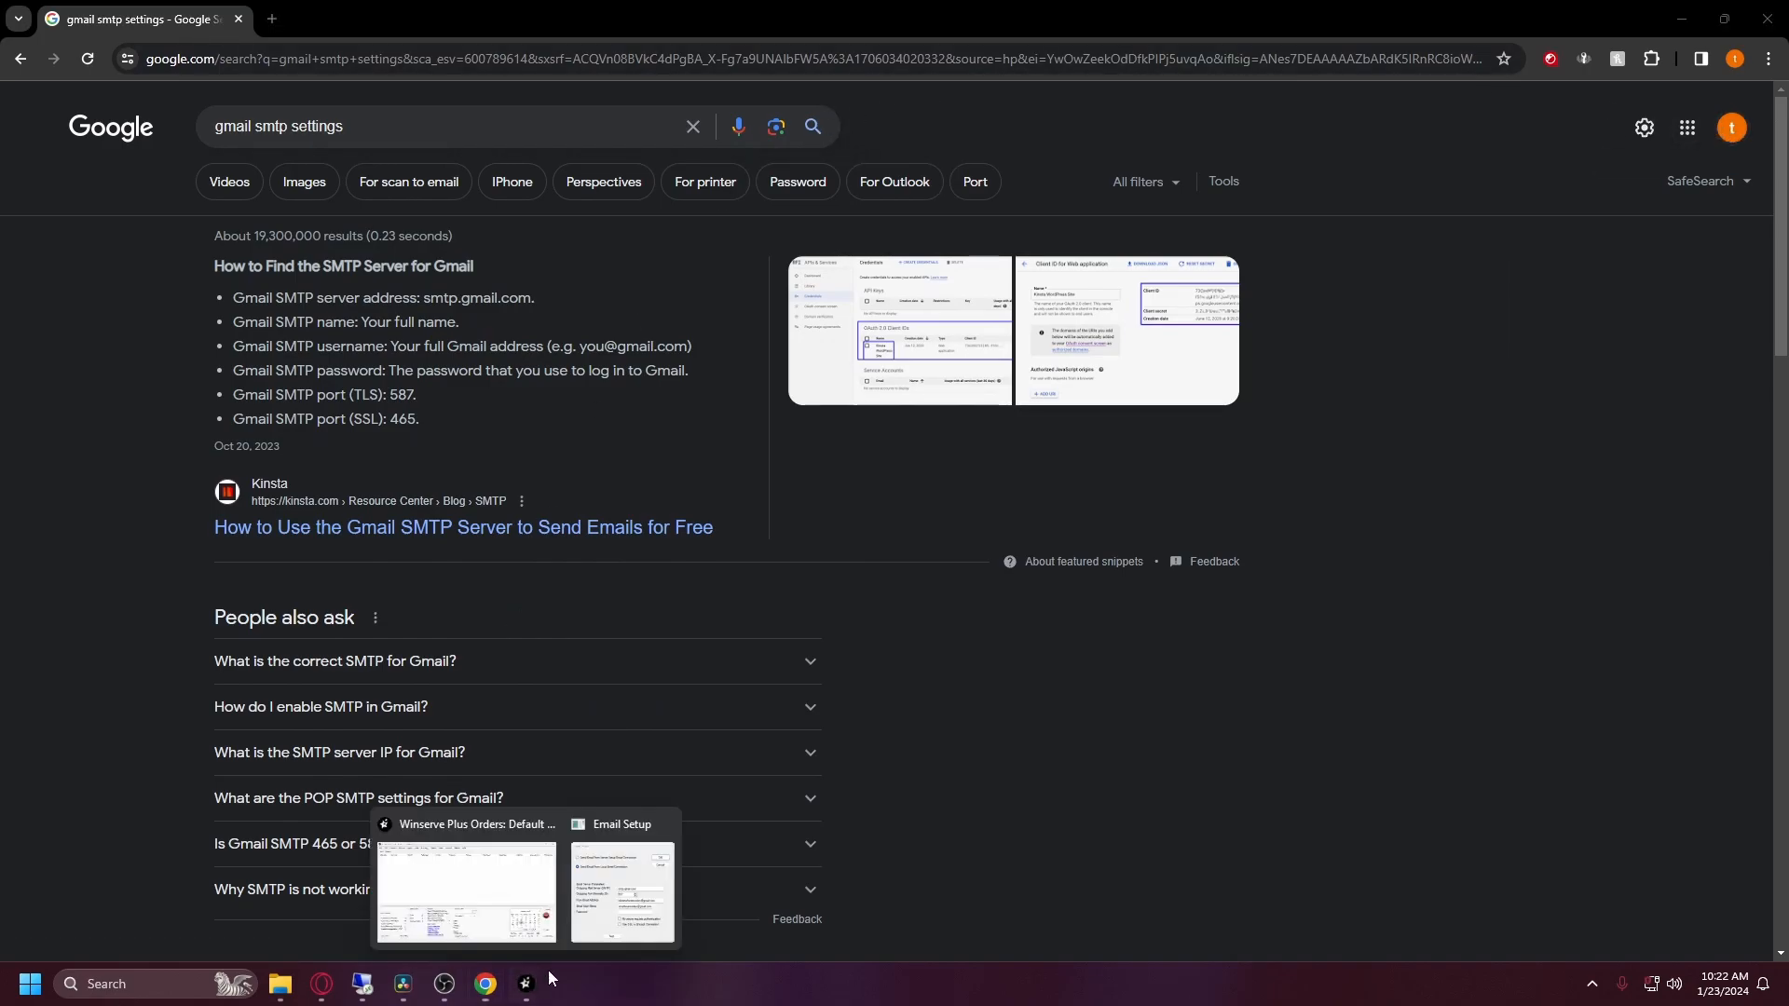
{"action": "left_click", "coordinate": [627, 866]}
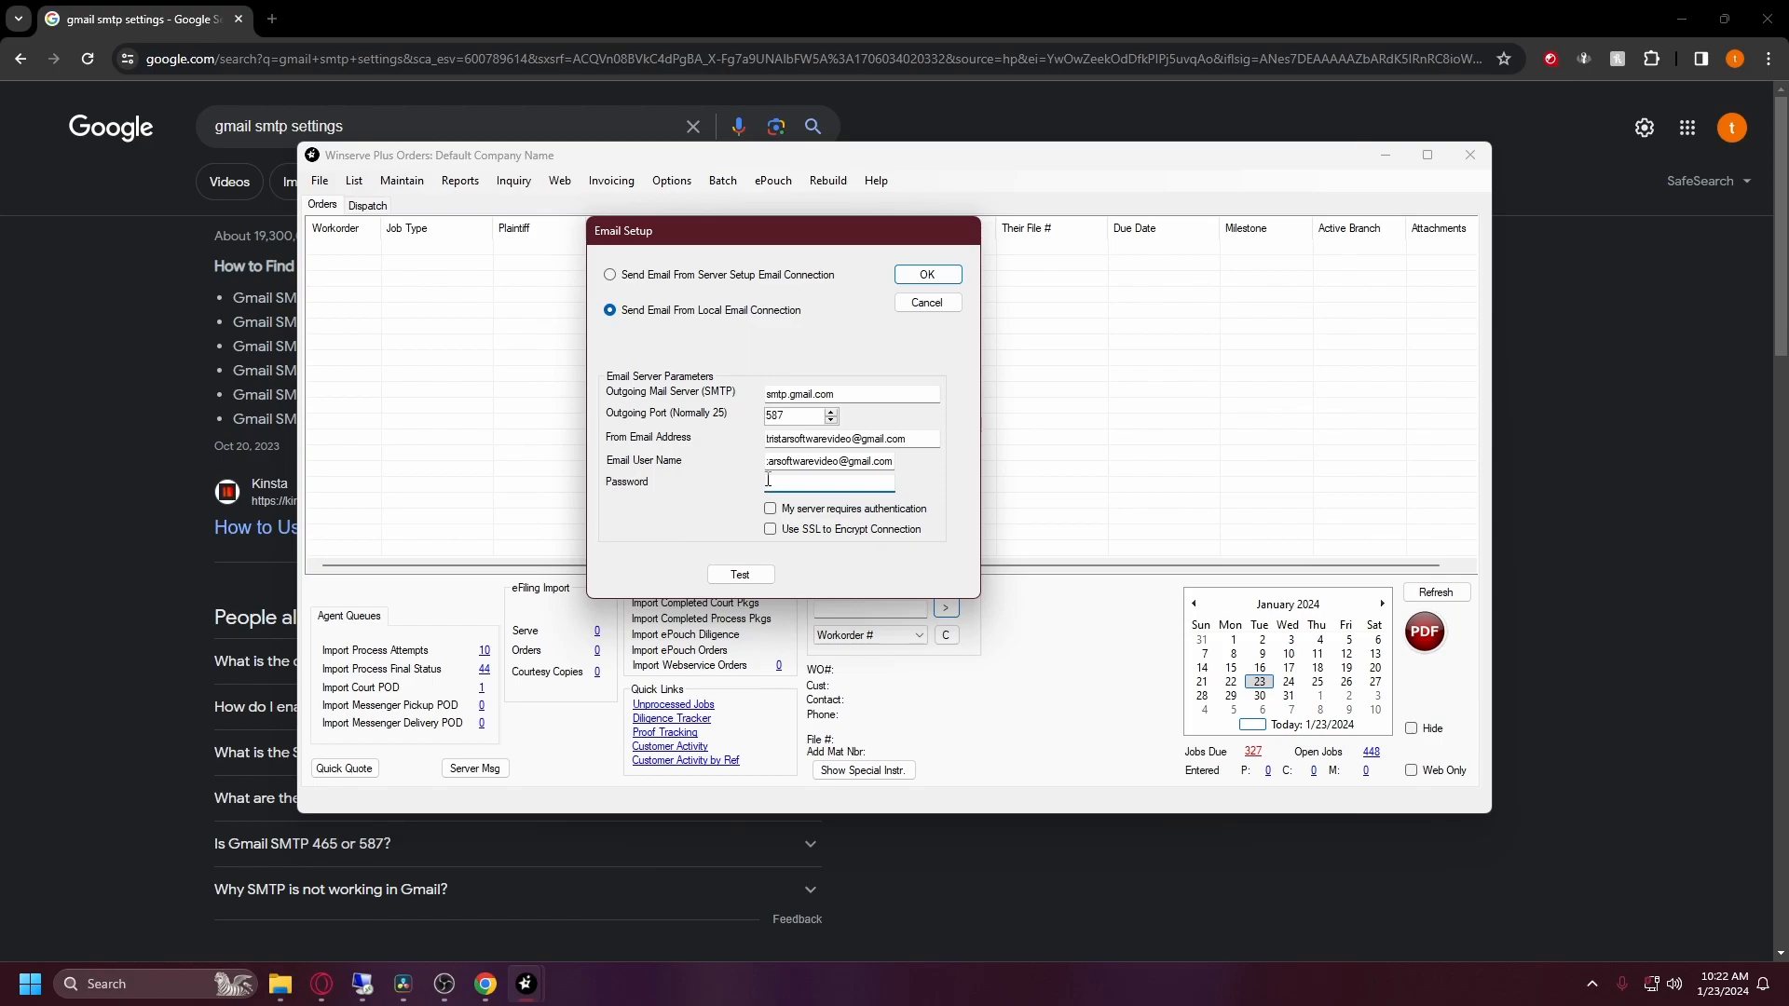
{"action": "left_click", "coordinate": [1604, 361]}
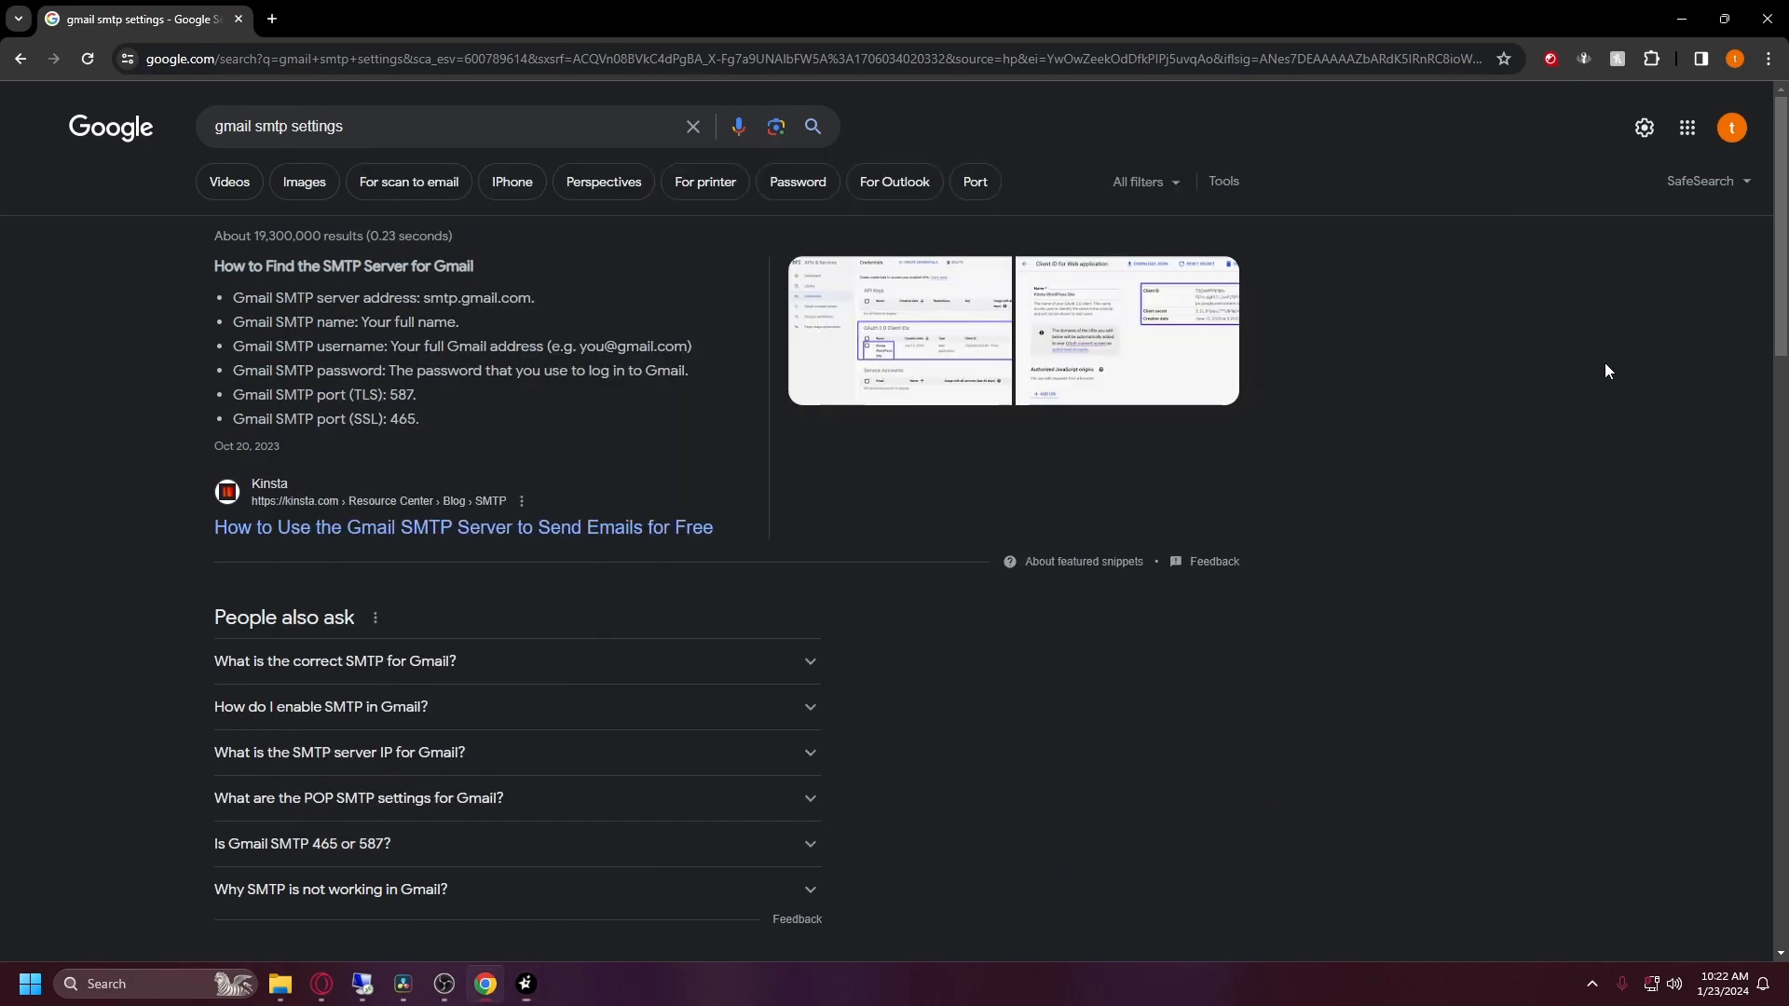
{"action": "left_click", "coordinate": [1734, 131]}
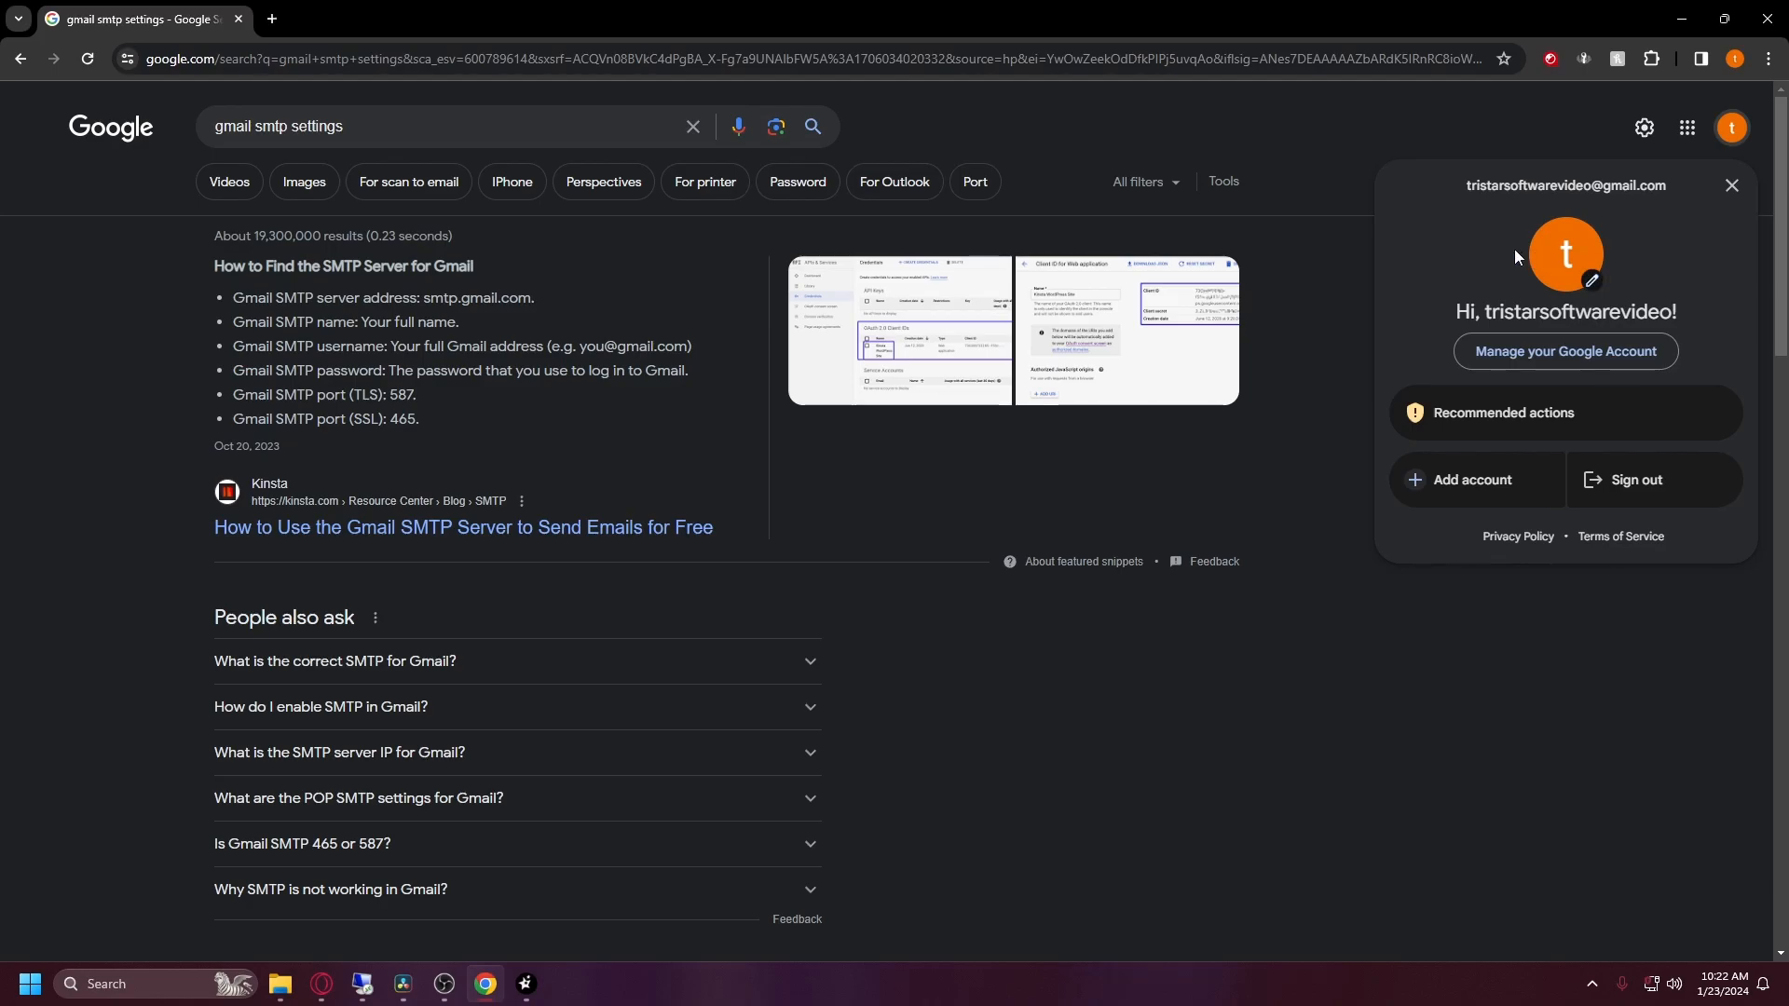
{"action": "left_click_drag", "start_coordinate": [577, 127], "coordinate": [195, 127]}
{"action": "type", "text": "godaddy app password"}
{"action": "key", "text": "Return"}
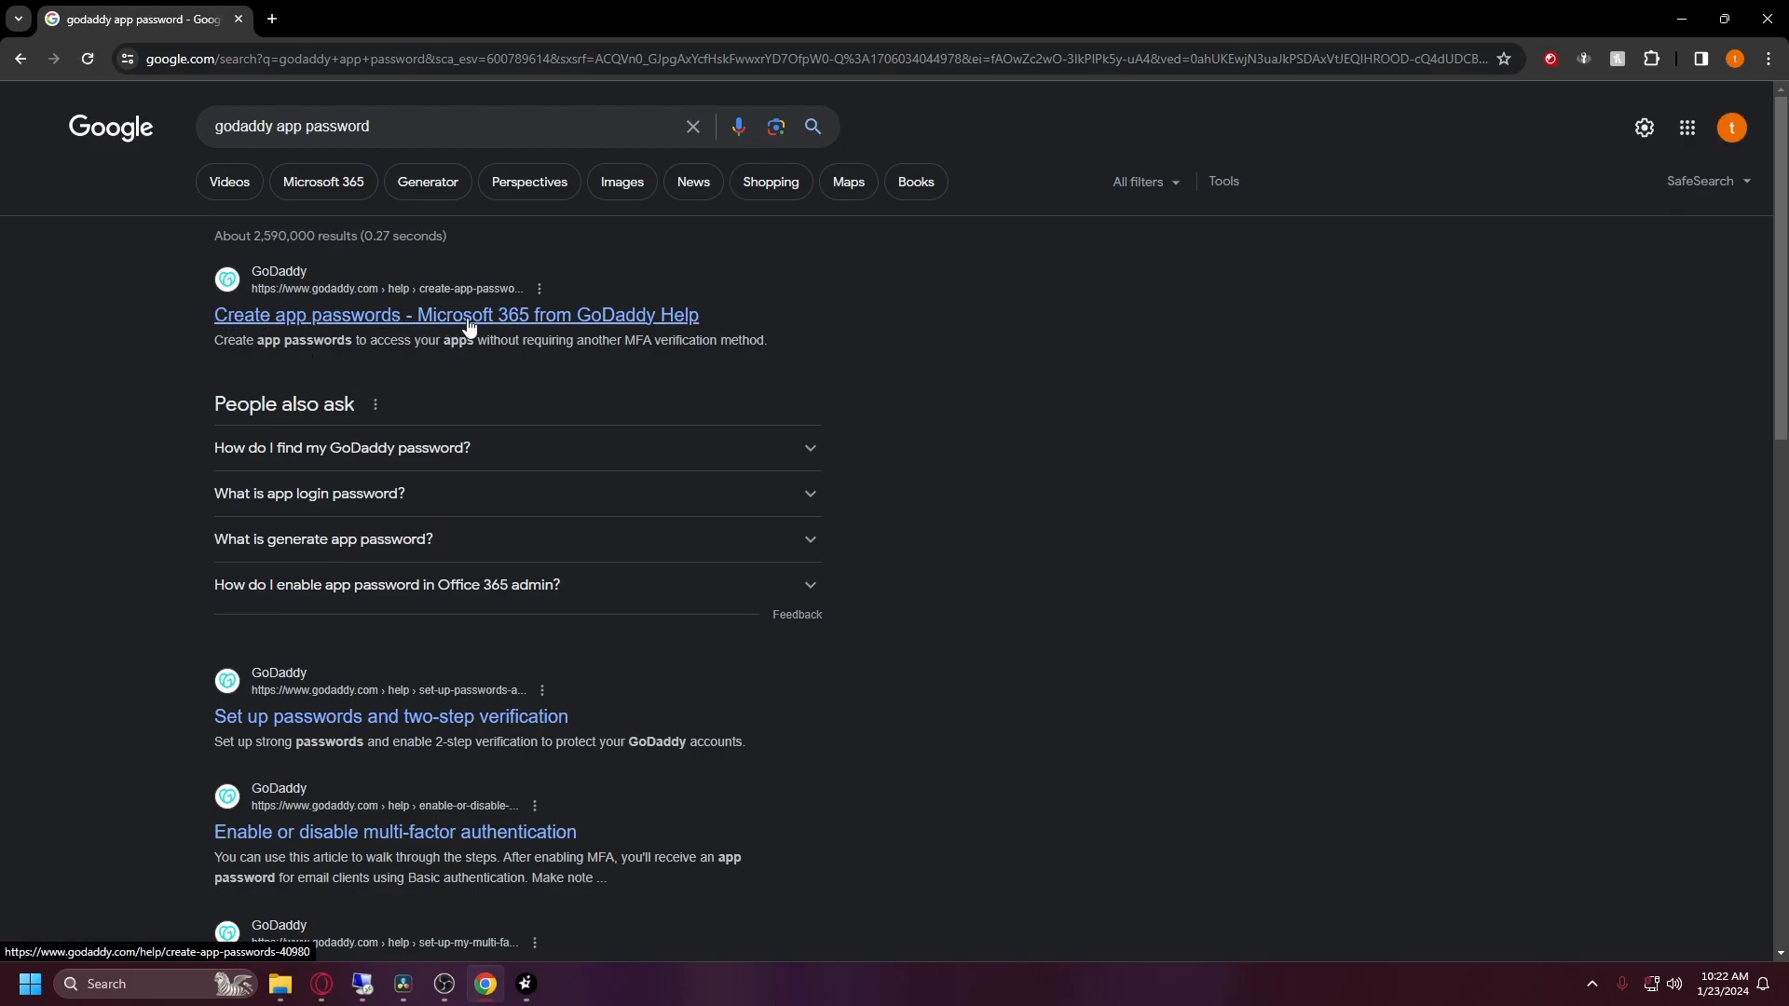
{"action": "left_click", "coordinate": [1728, 138]}
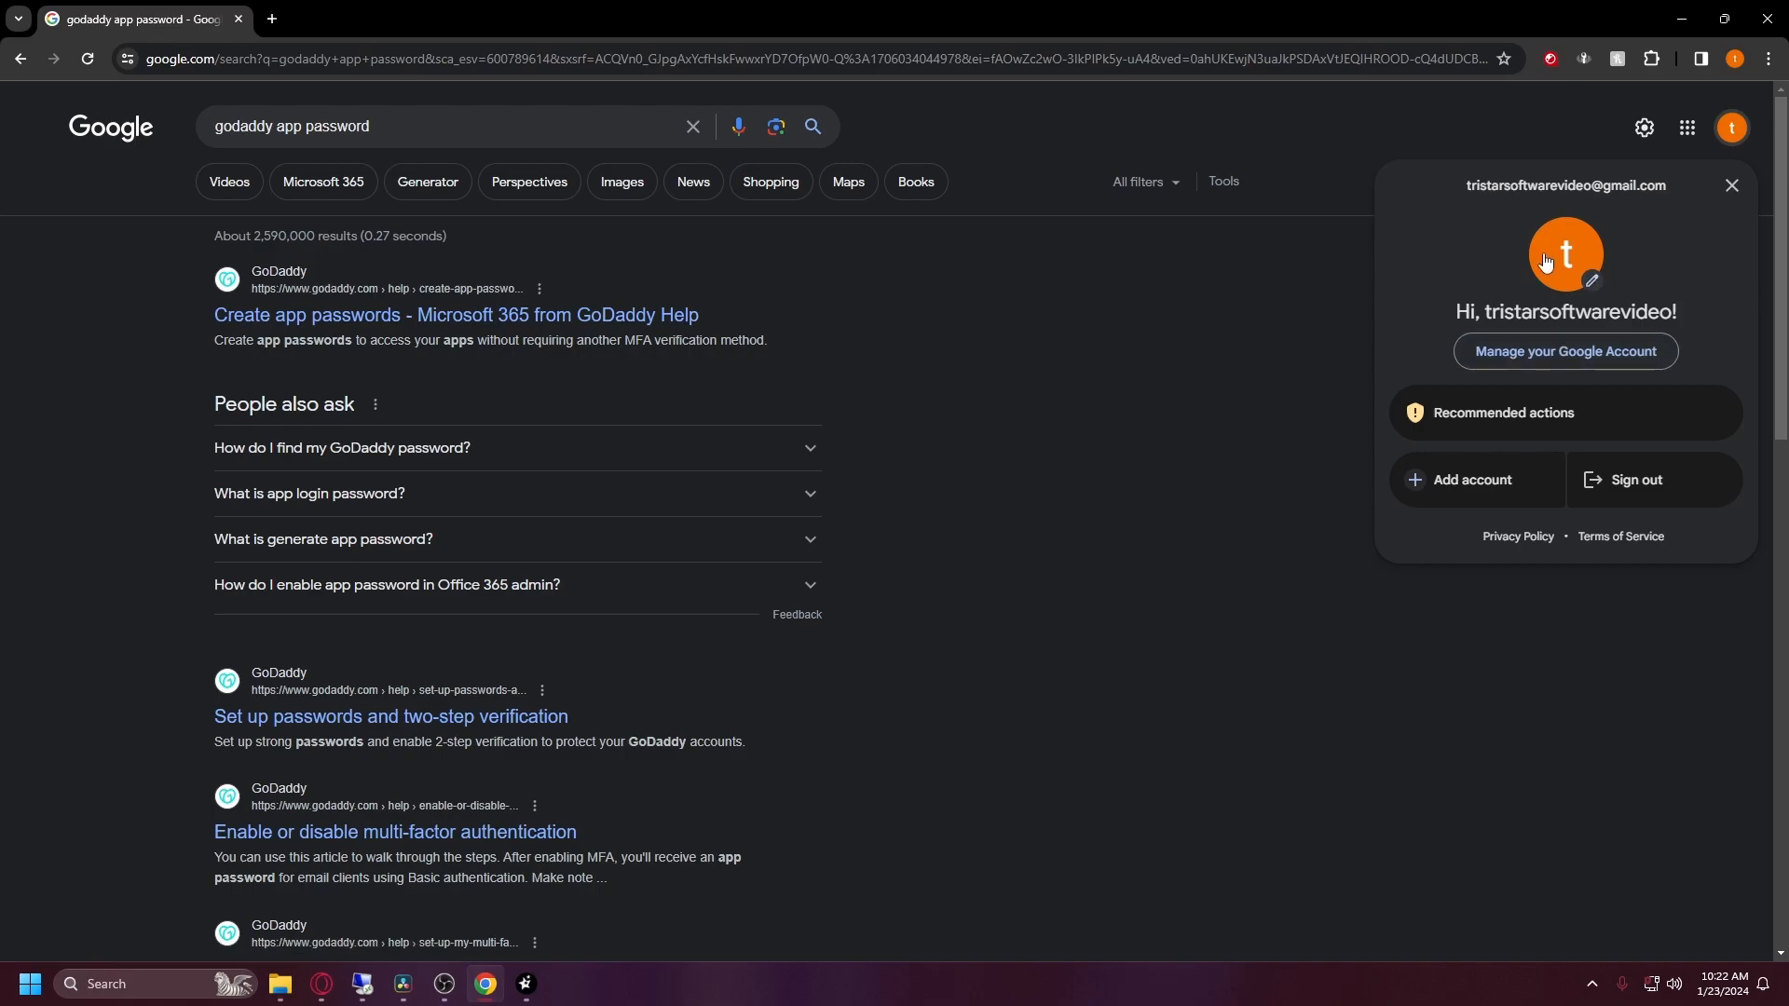
{"action": "left_click", "coordinate": [1529, 358]}
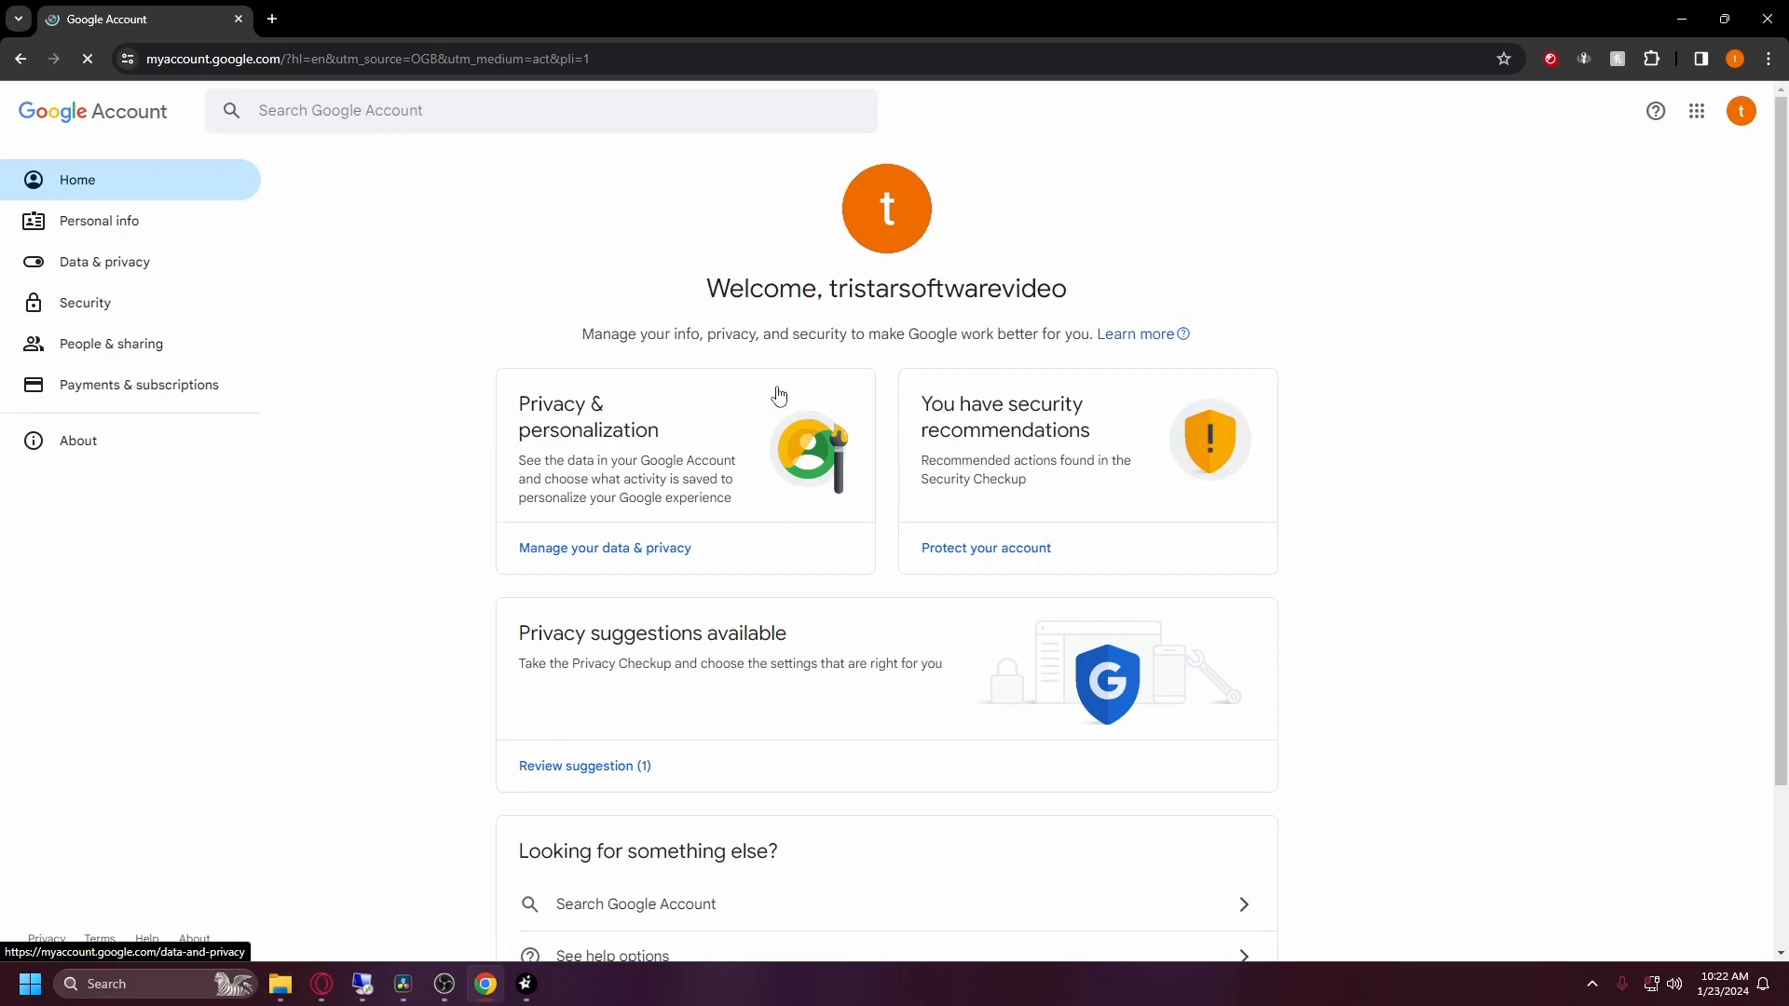
Step: Start 2-Step Verification setup under Security and re-enter the account password
{"action": "left_click", "coordinate": [67, 306]}
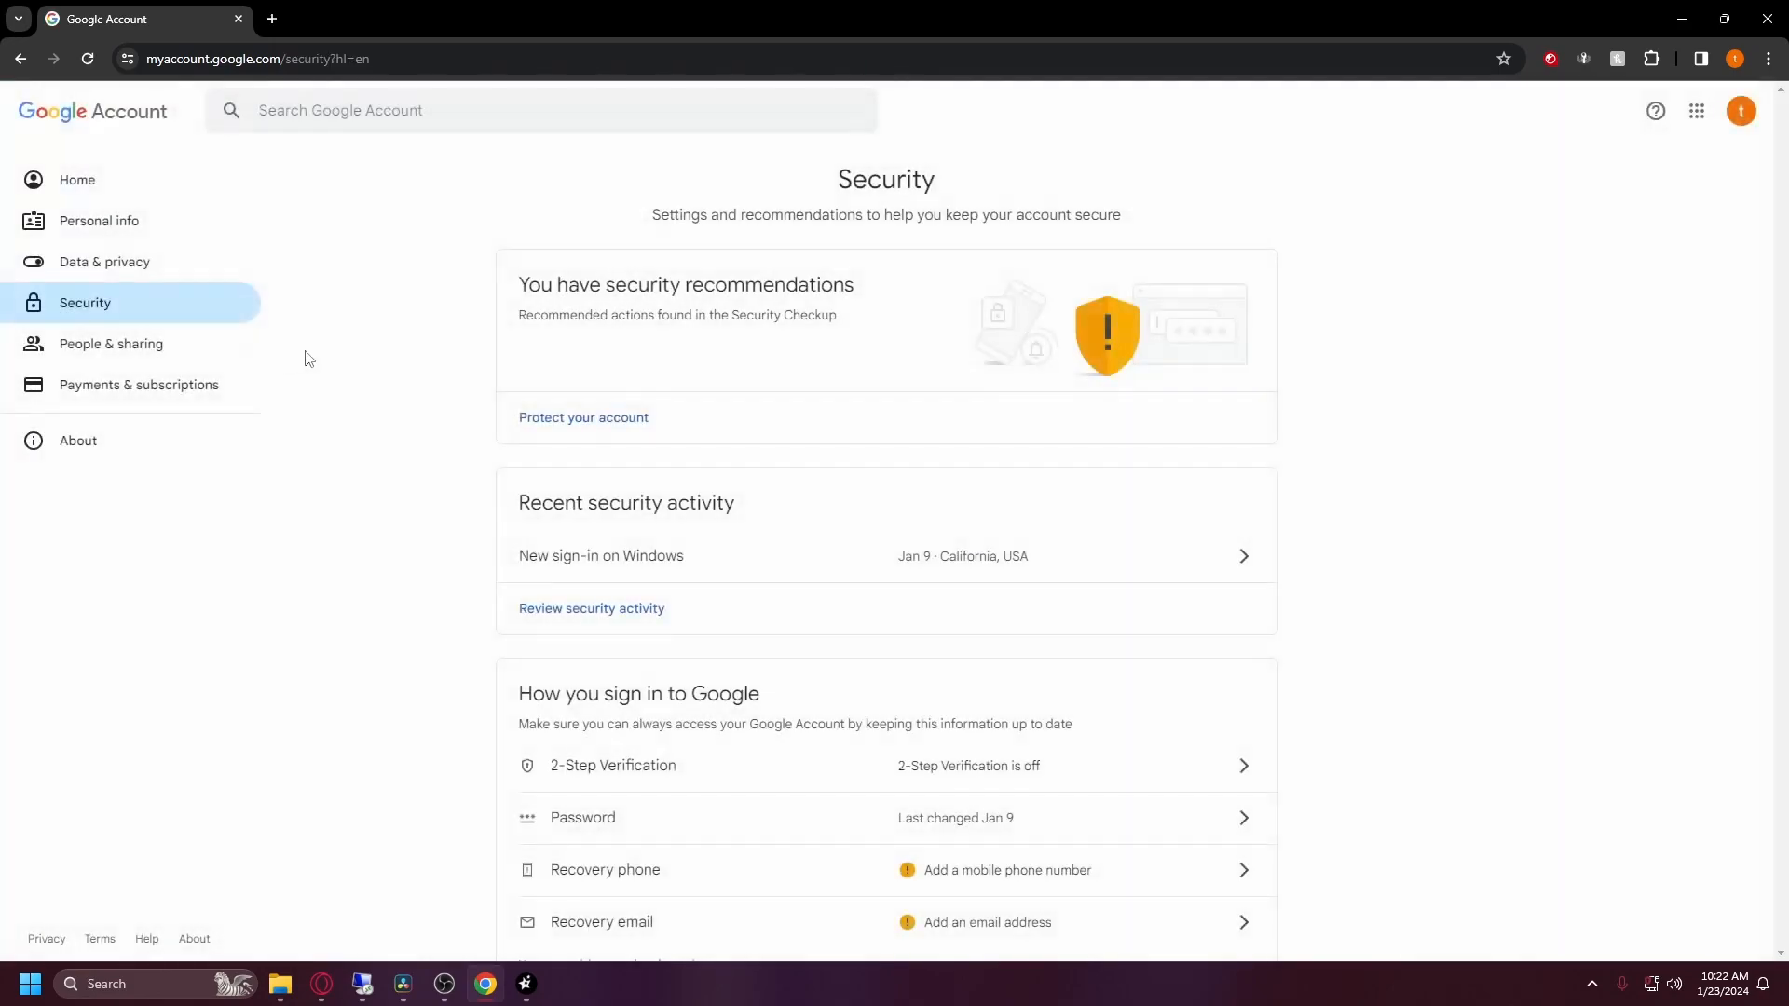
{"action": "scroll", "coordinate": [511, 319], "scroll_direction": "down", "scroll_amount": 1}
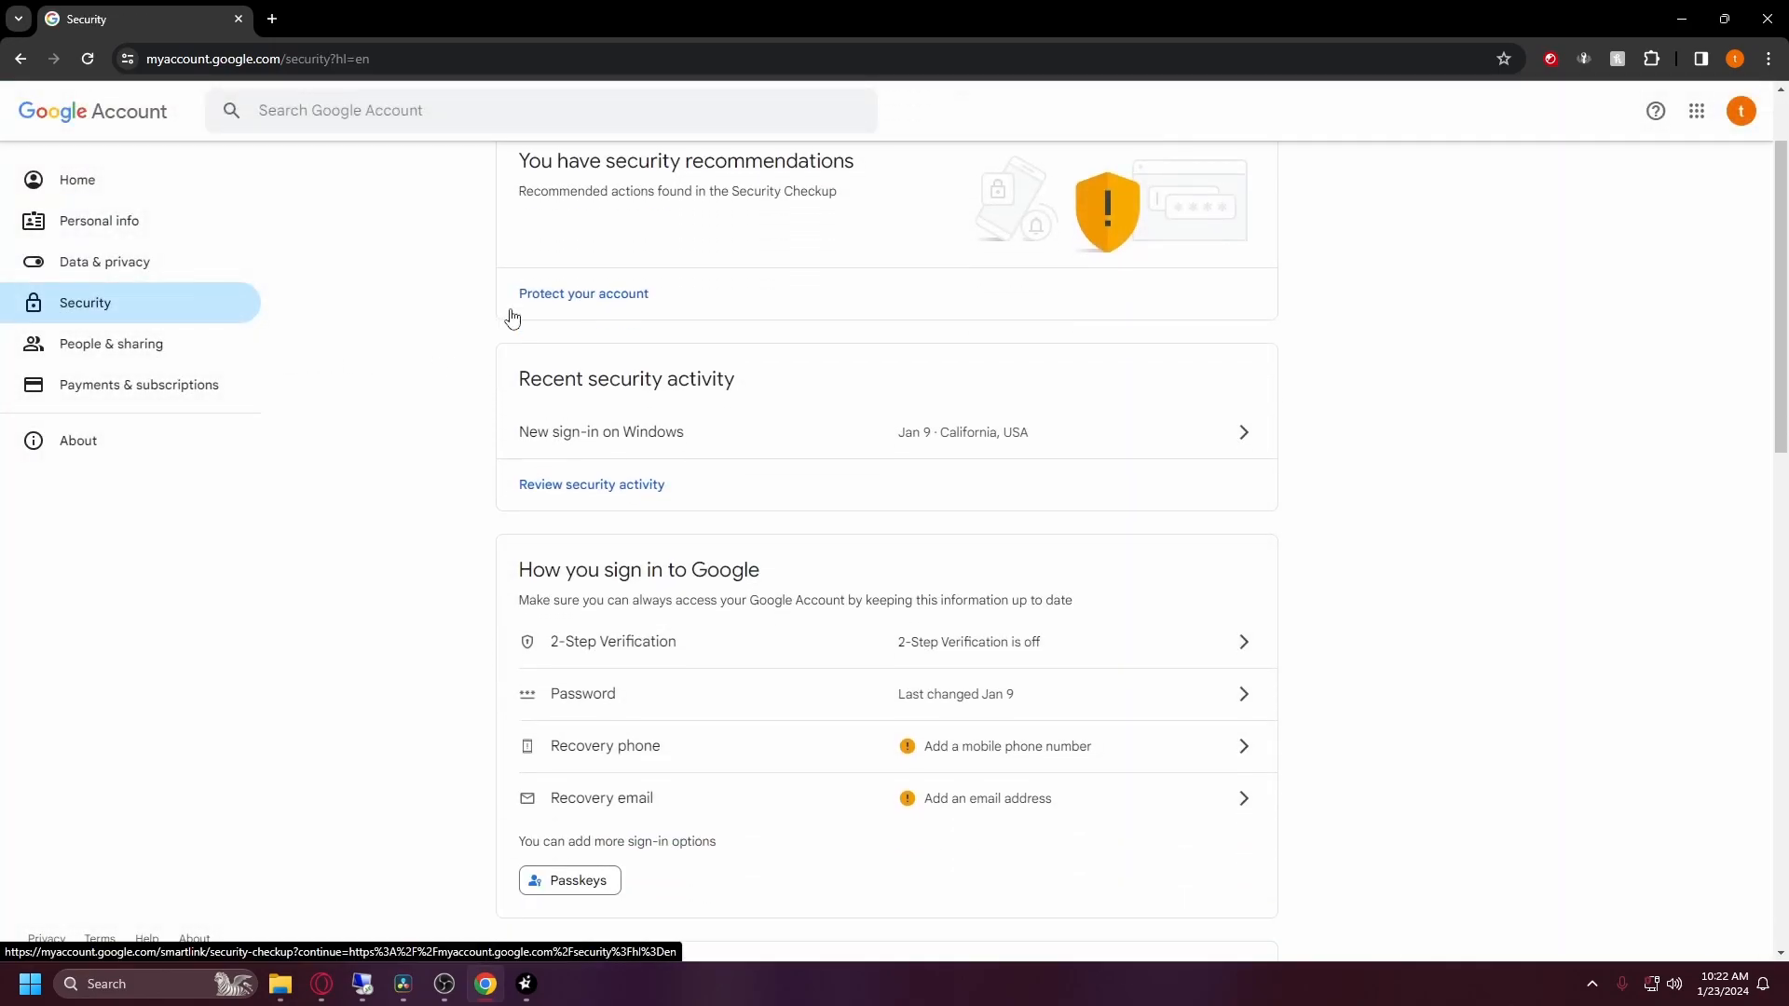
{"action": "left_click", "coordinate": [783, 646]}
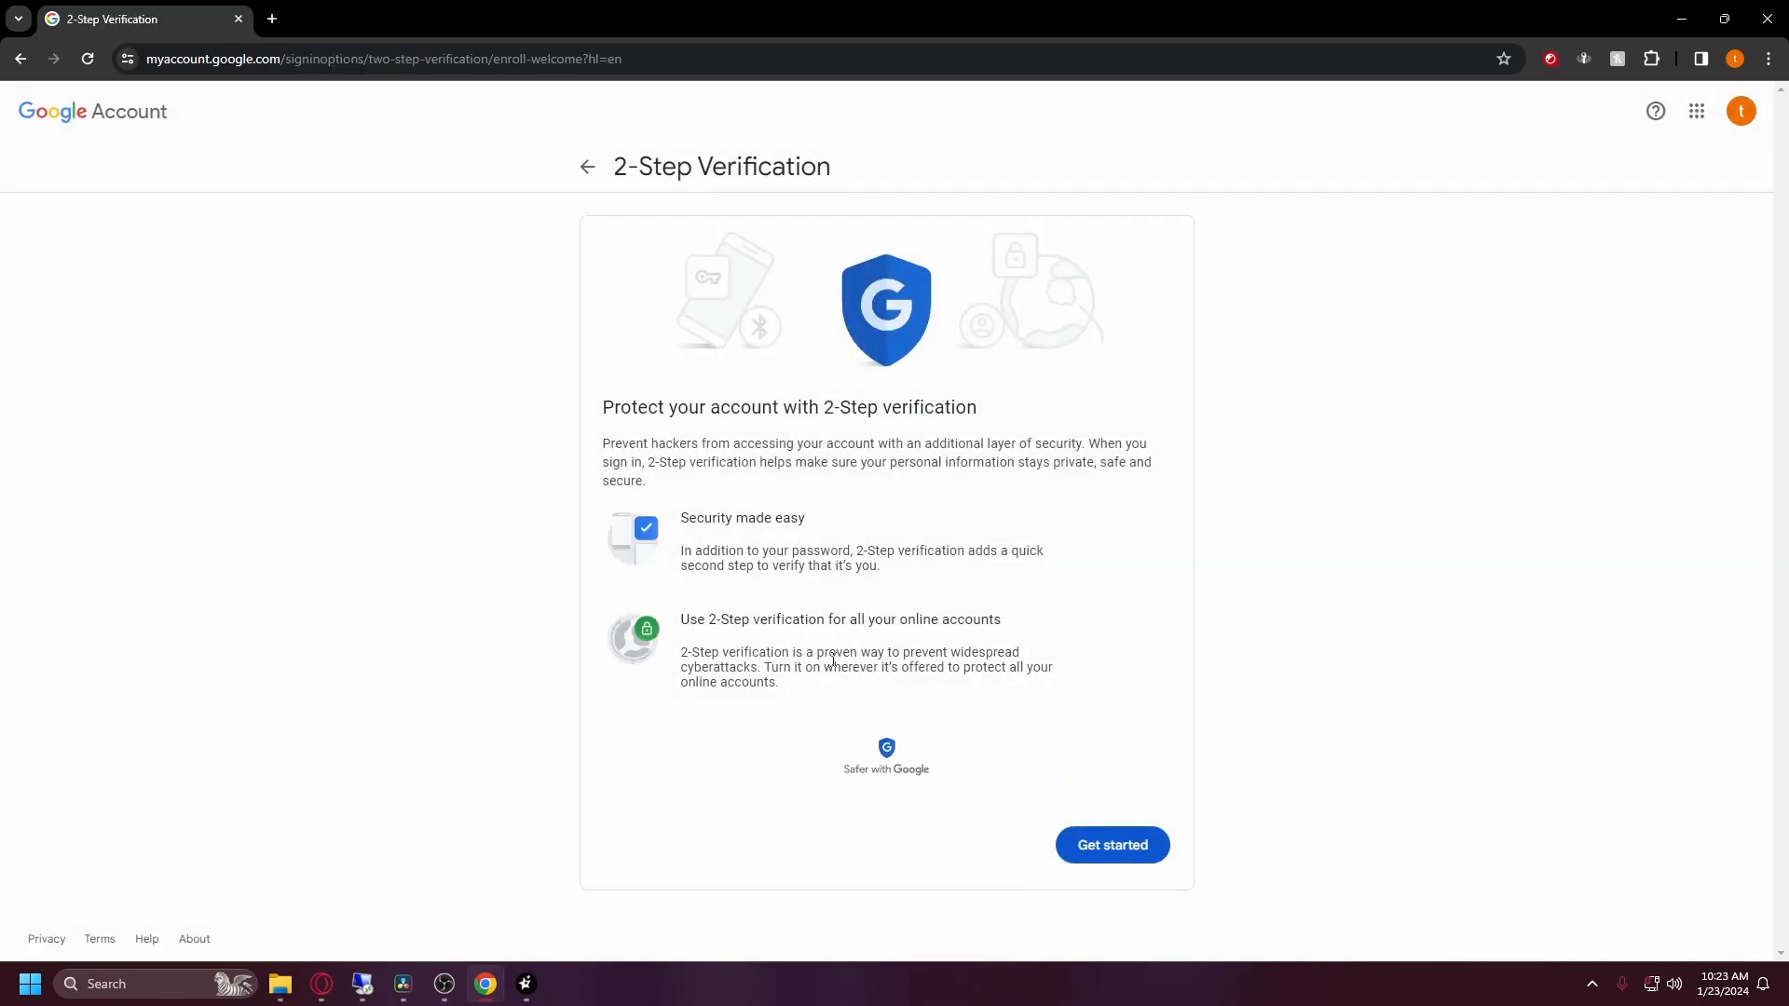
{"action": "left_click", "coordinate": [1114, 845]}
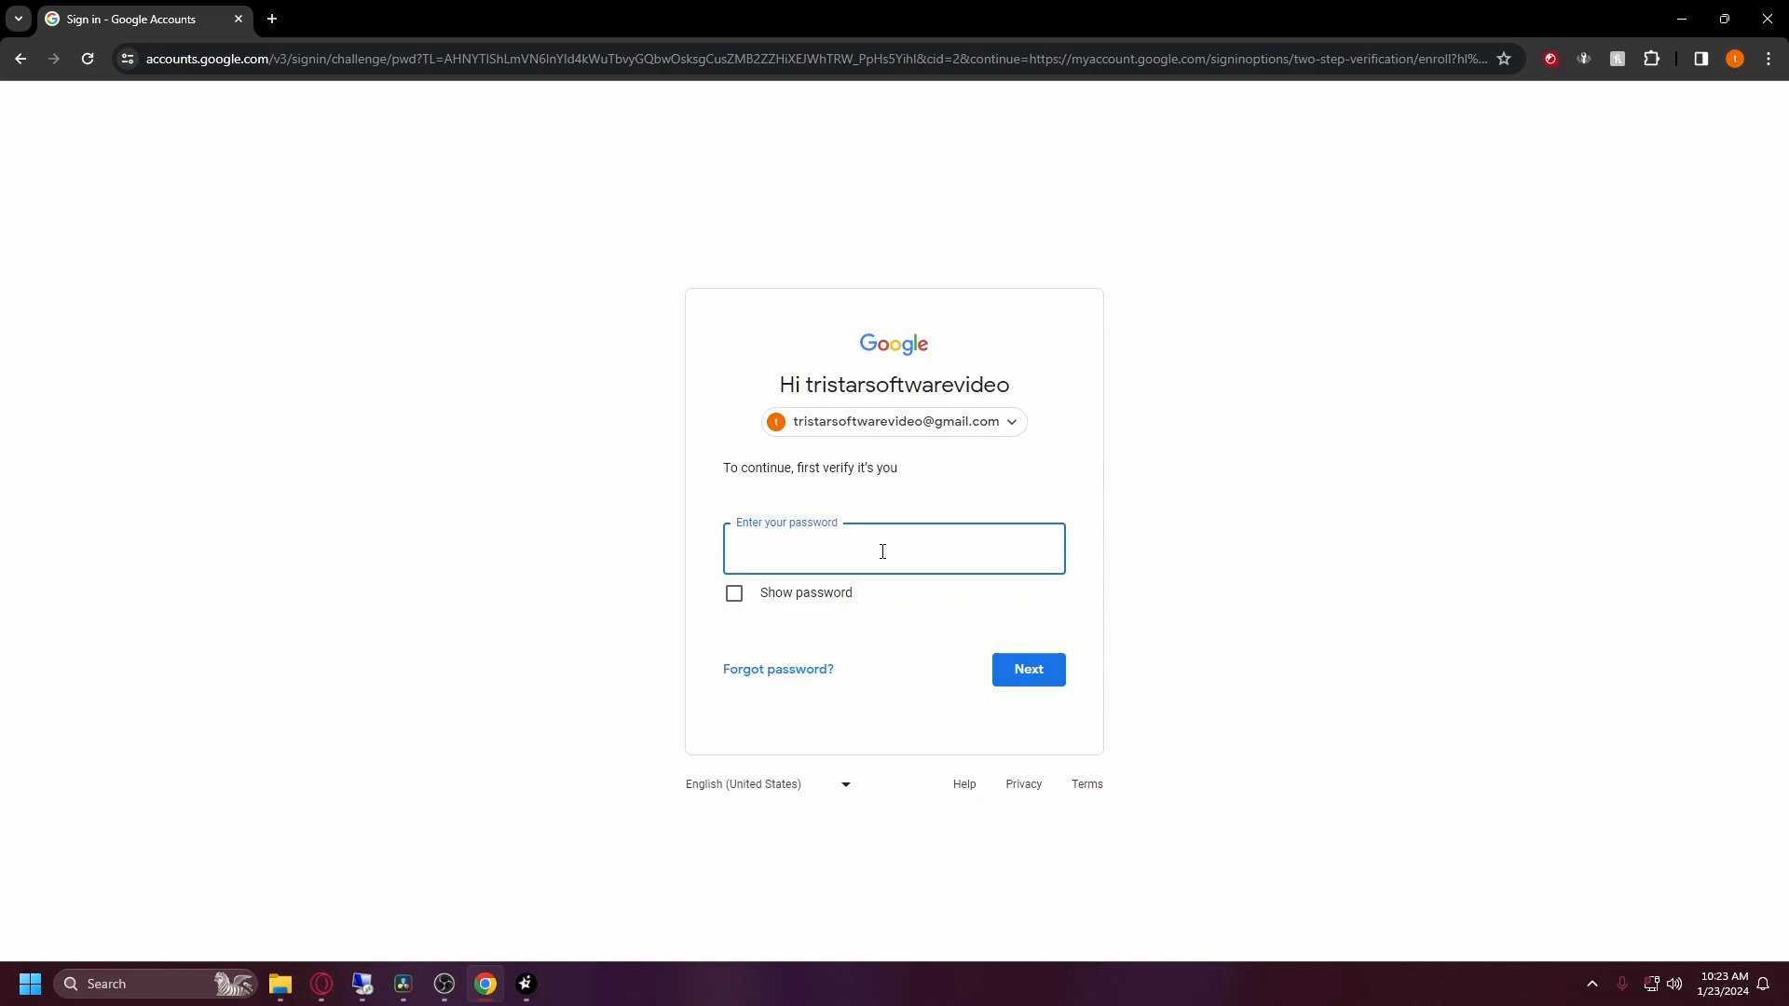
{"action": "key", "text": "Return"}
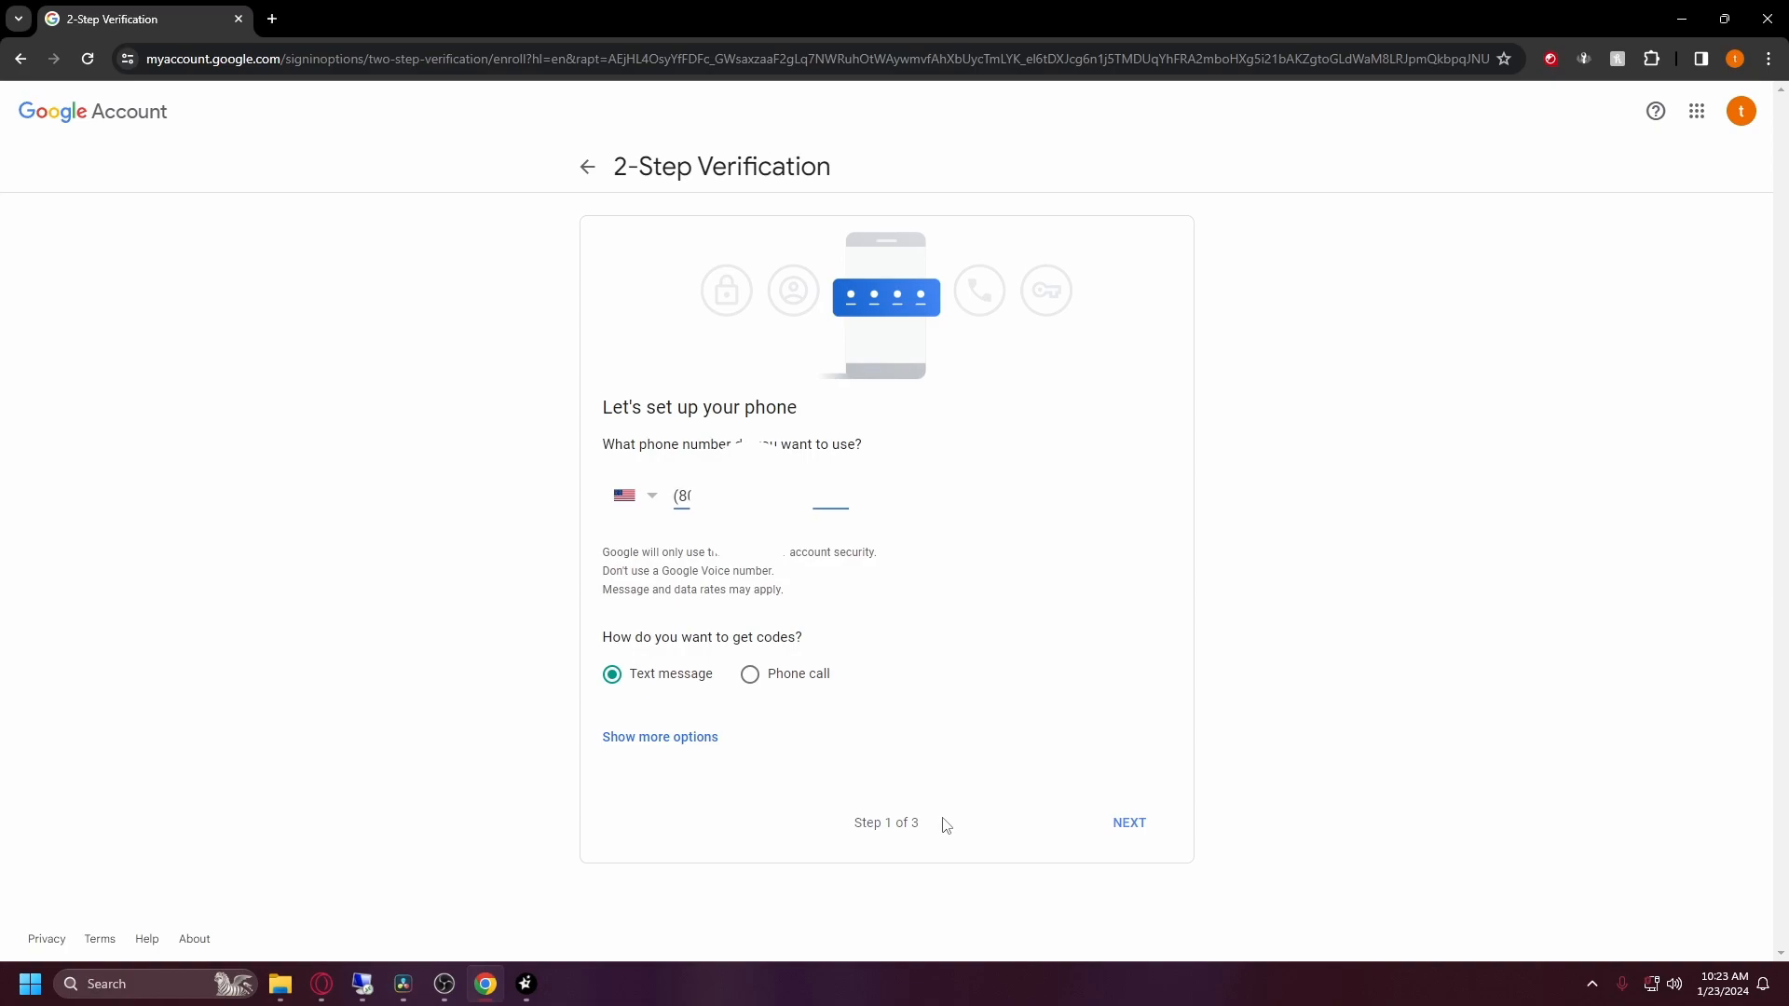
Step: Confirm the phone number, submit the texted code, and turn 2-Step Verification on
{"action": "left_click", "coordinate": [1123, 820]}
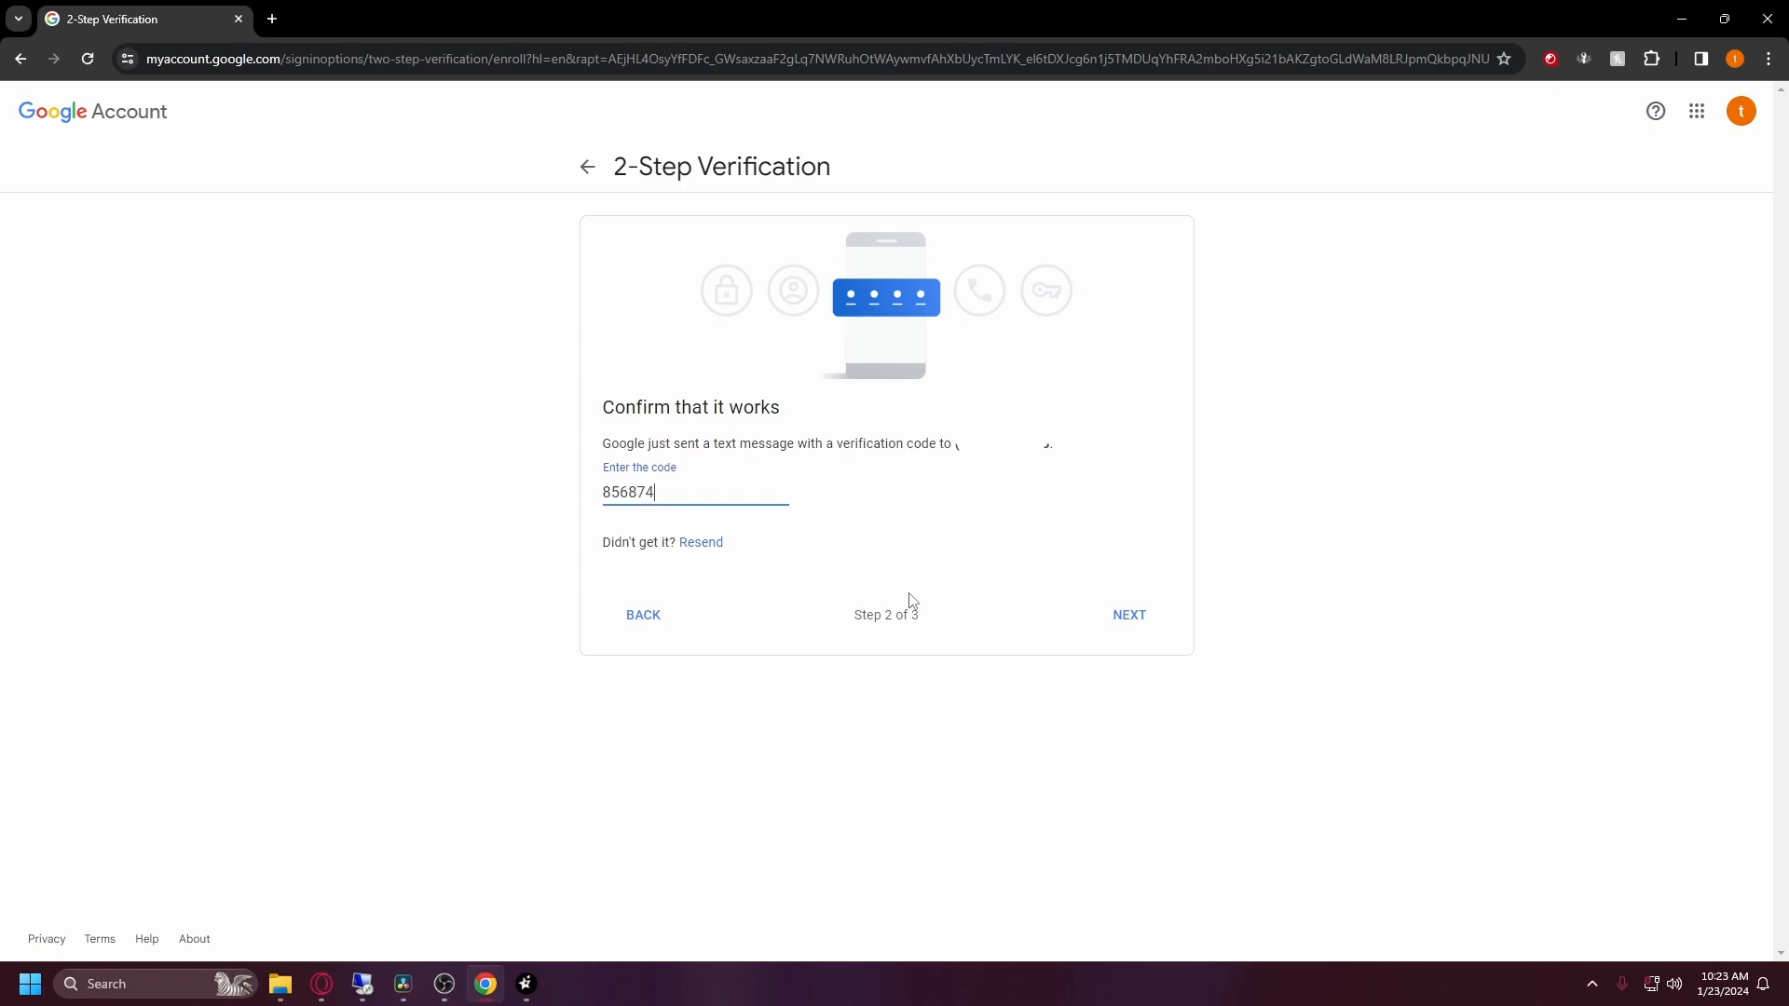
{"action": "left_click", "coordinate": [1109, 615]}
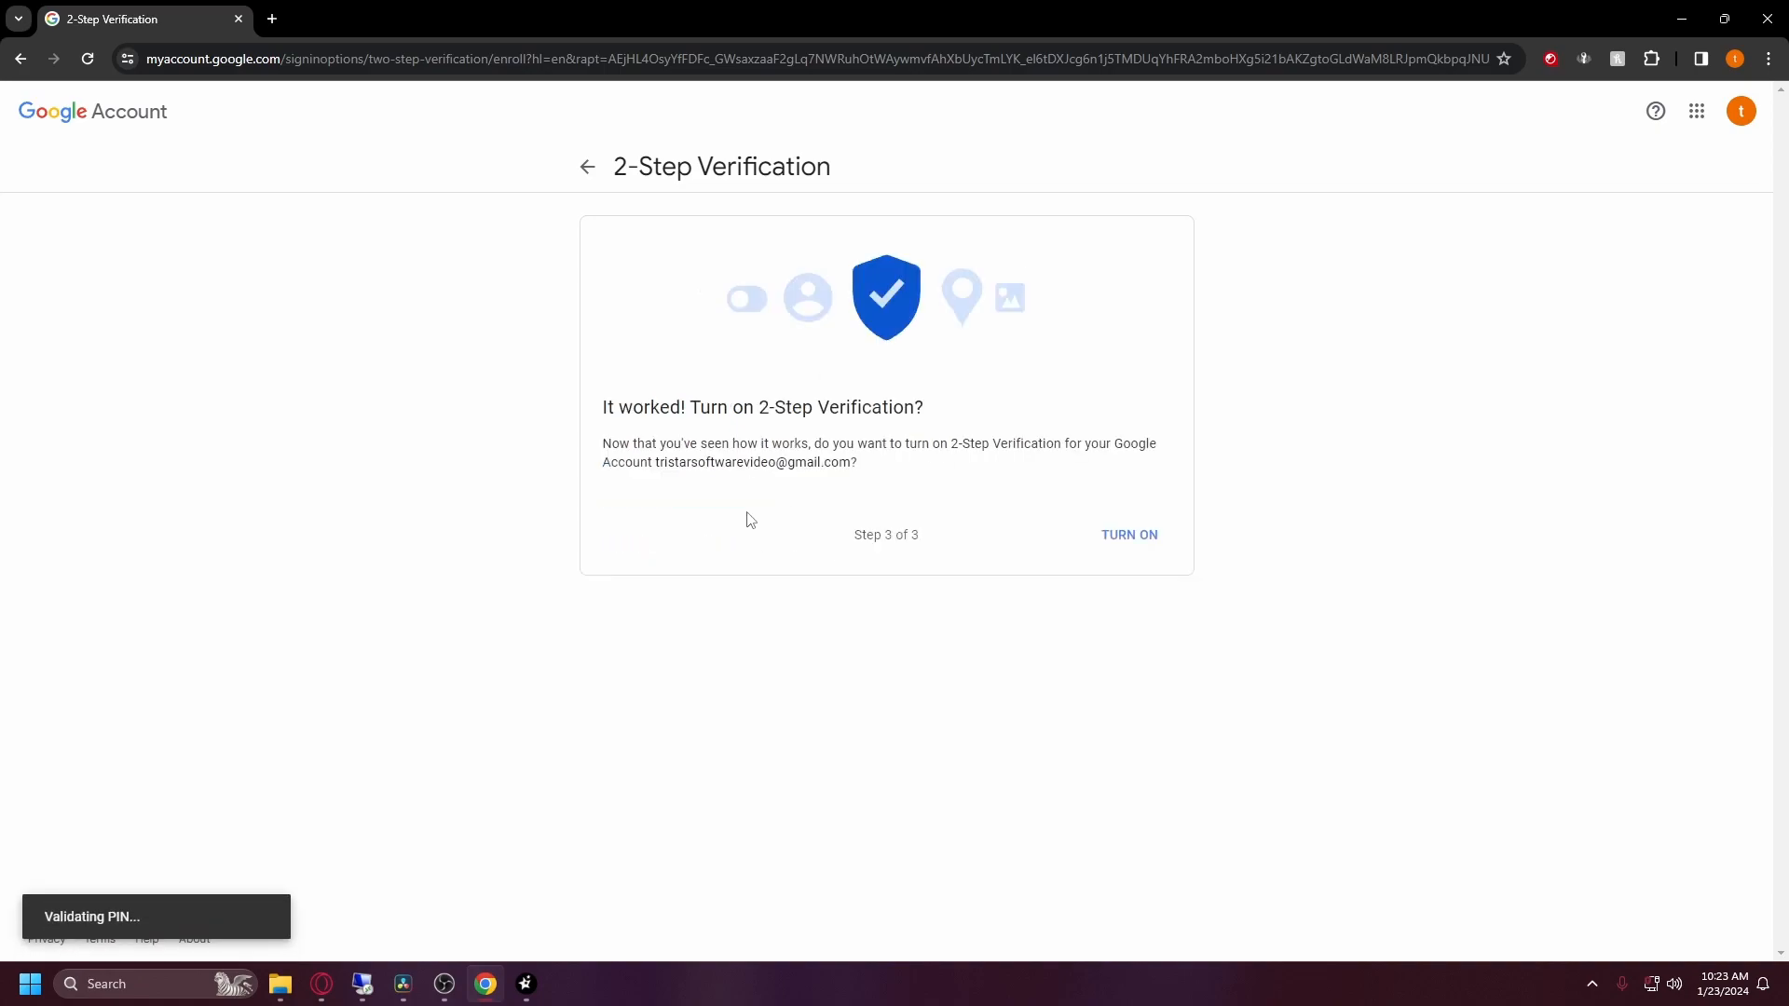
{"action": "left_click", "coordinate": [1126, 544]}
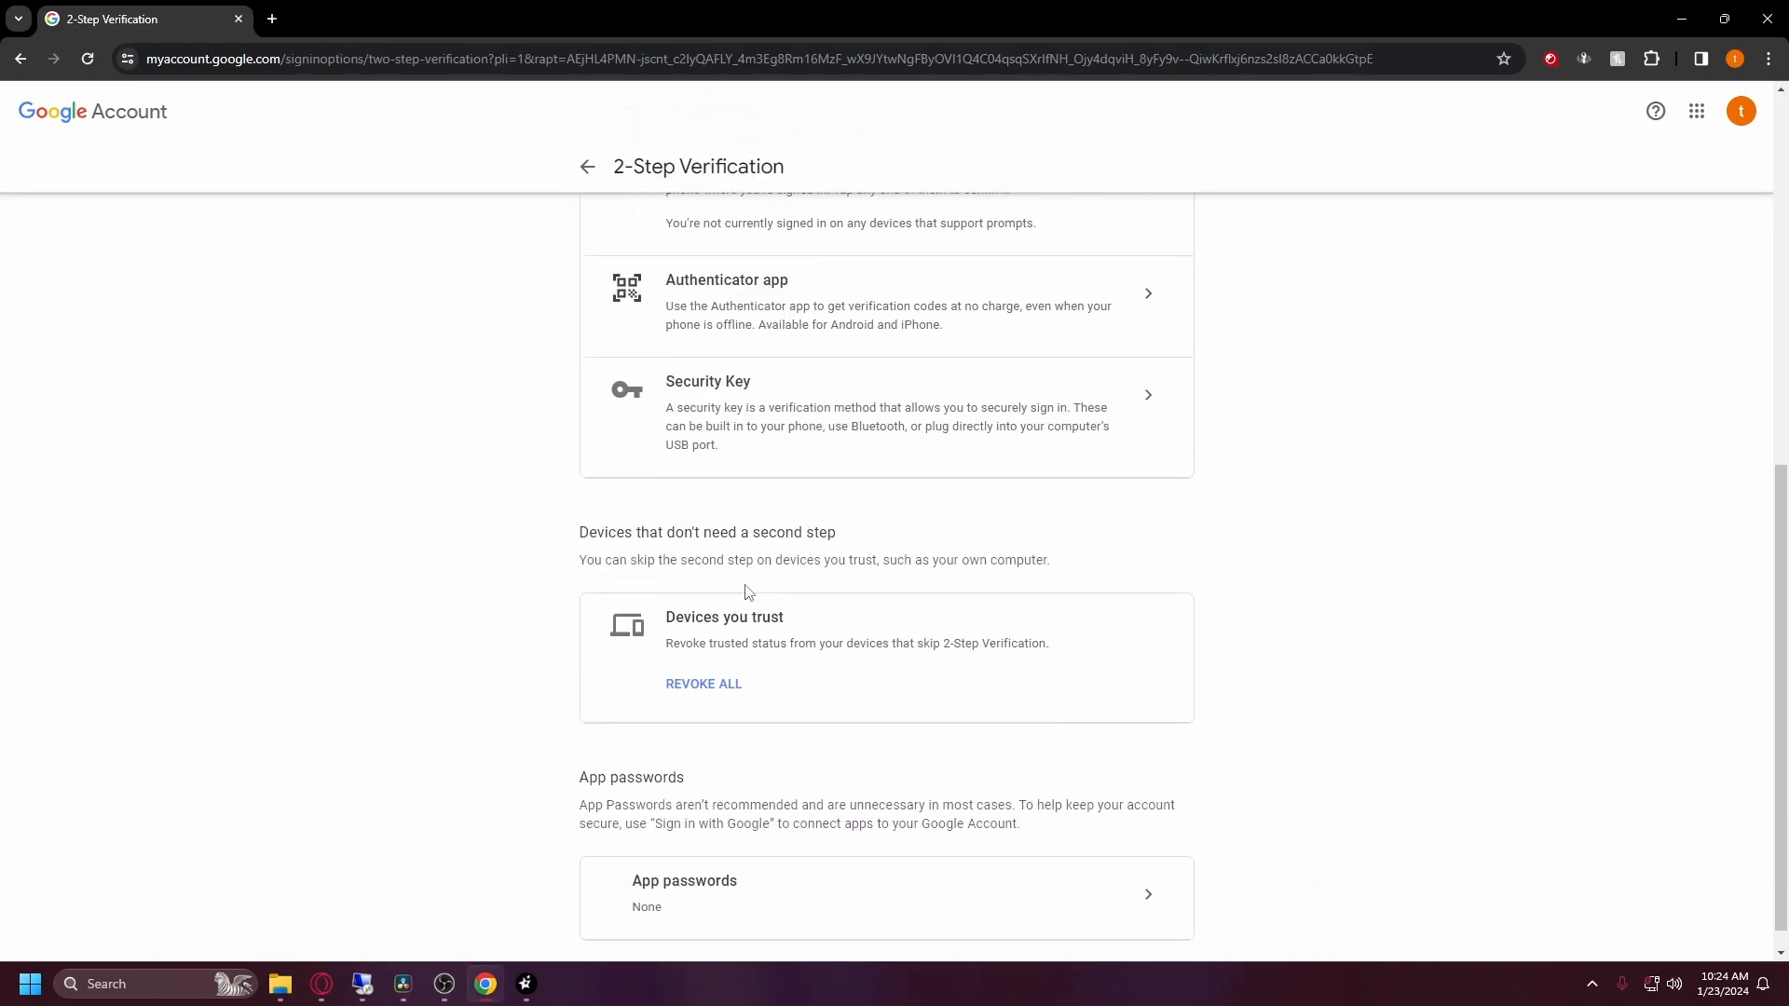
Step: Create an app password named WinservePlus and copy its 16-character code
{"action": "scroll", "coordinate": [746, 592], "scroll_direction": "down", "scroll_amount": 1}
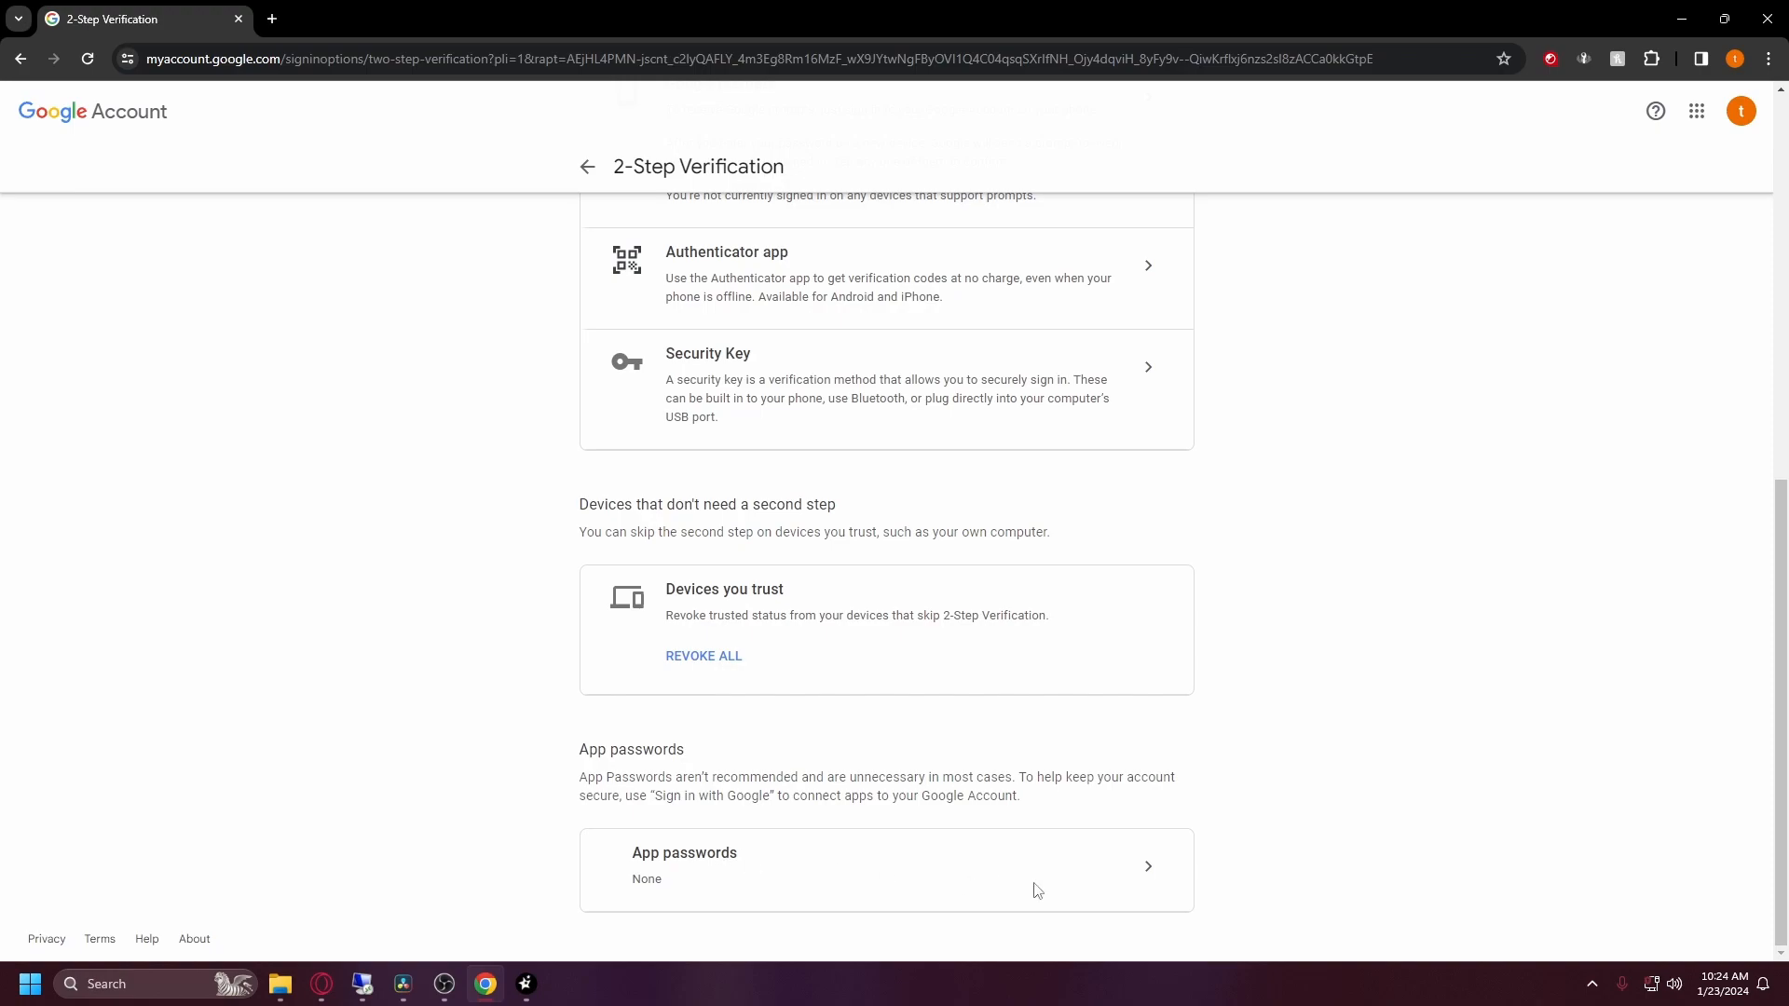
{"action": "left_click", "coordinate": [1150, 876]}
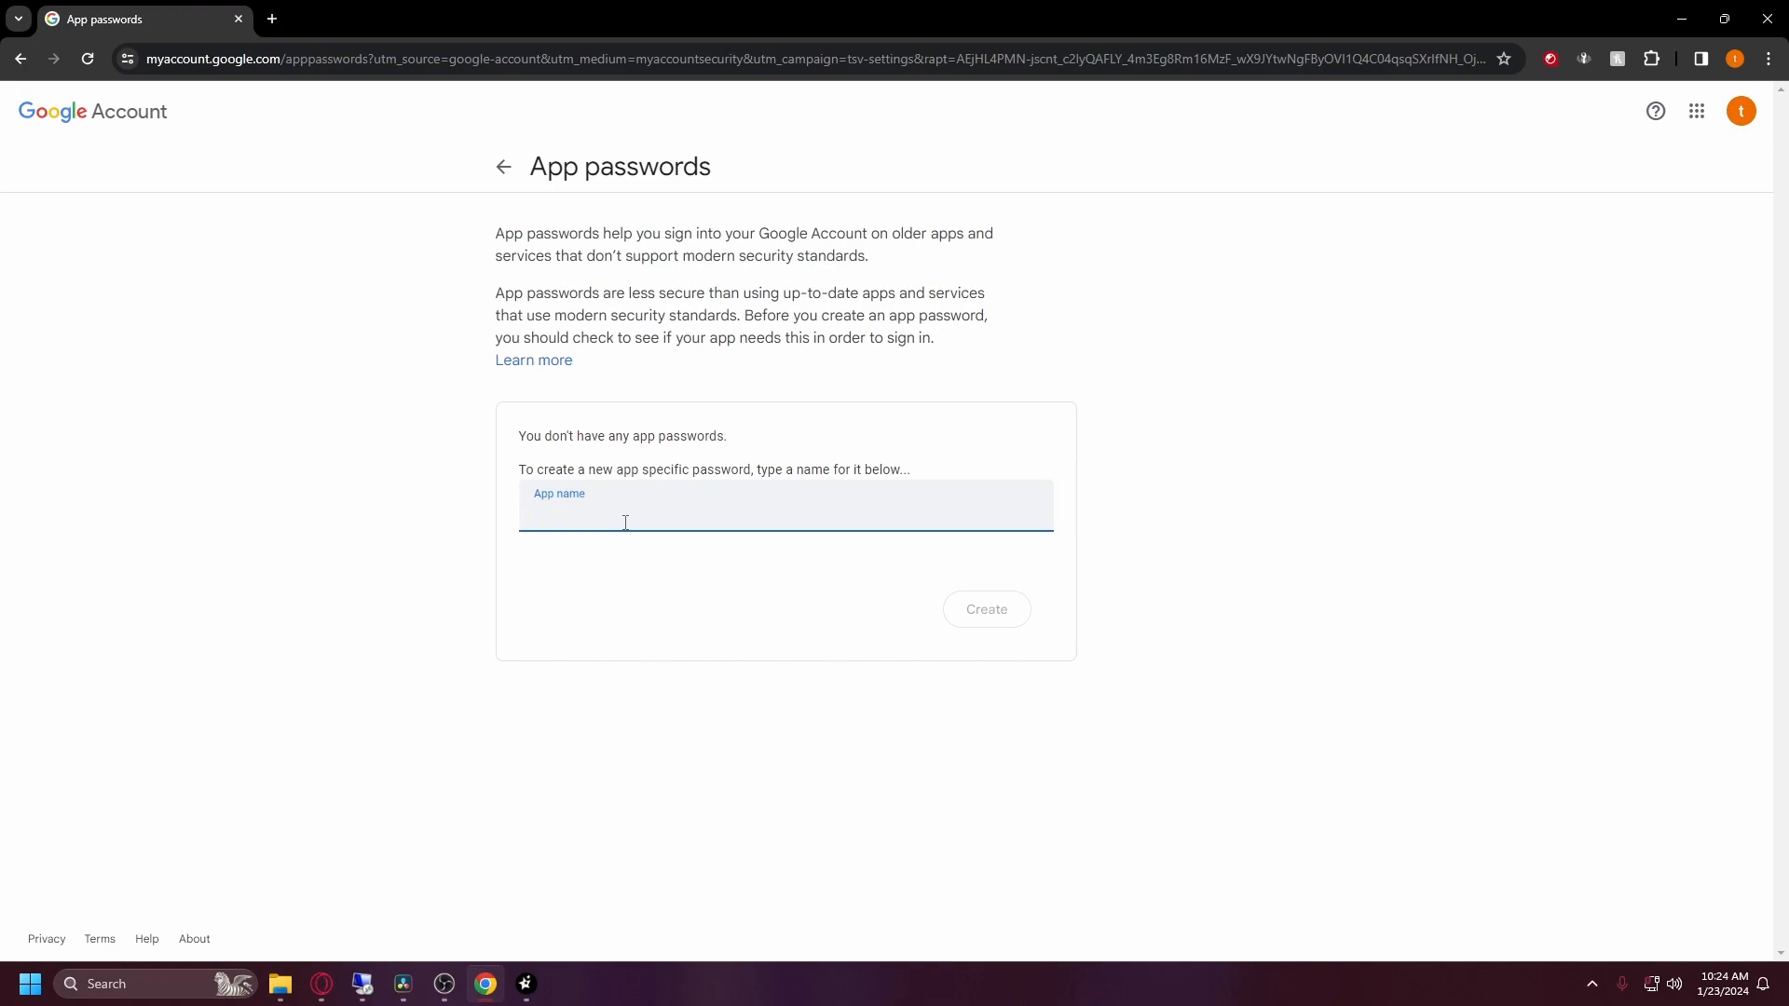
{"action": "type", "text": "WinservePlus"}
{"action": "left_click", "coordinate": [979, 616]}
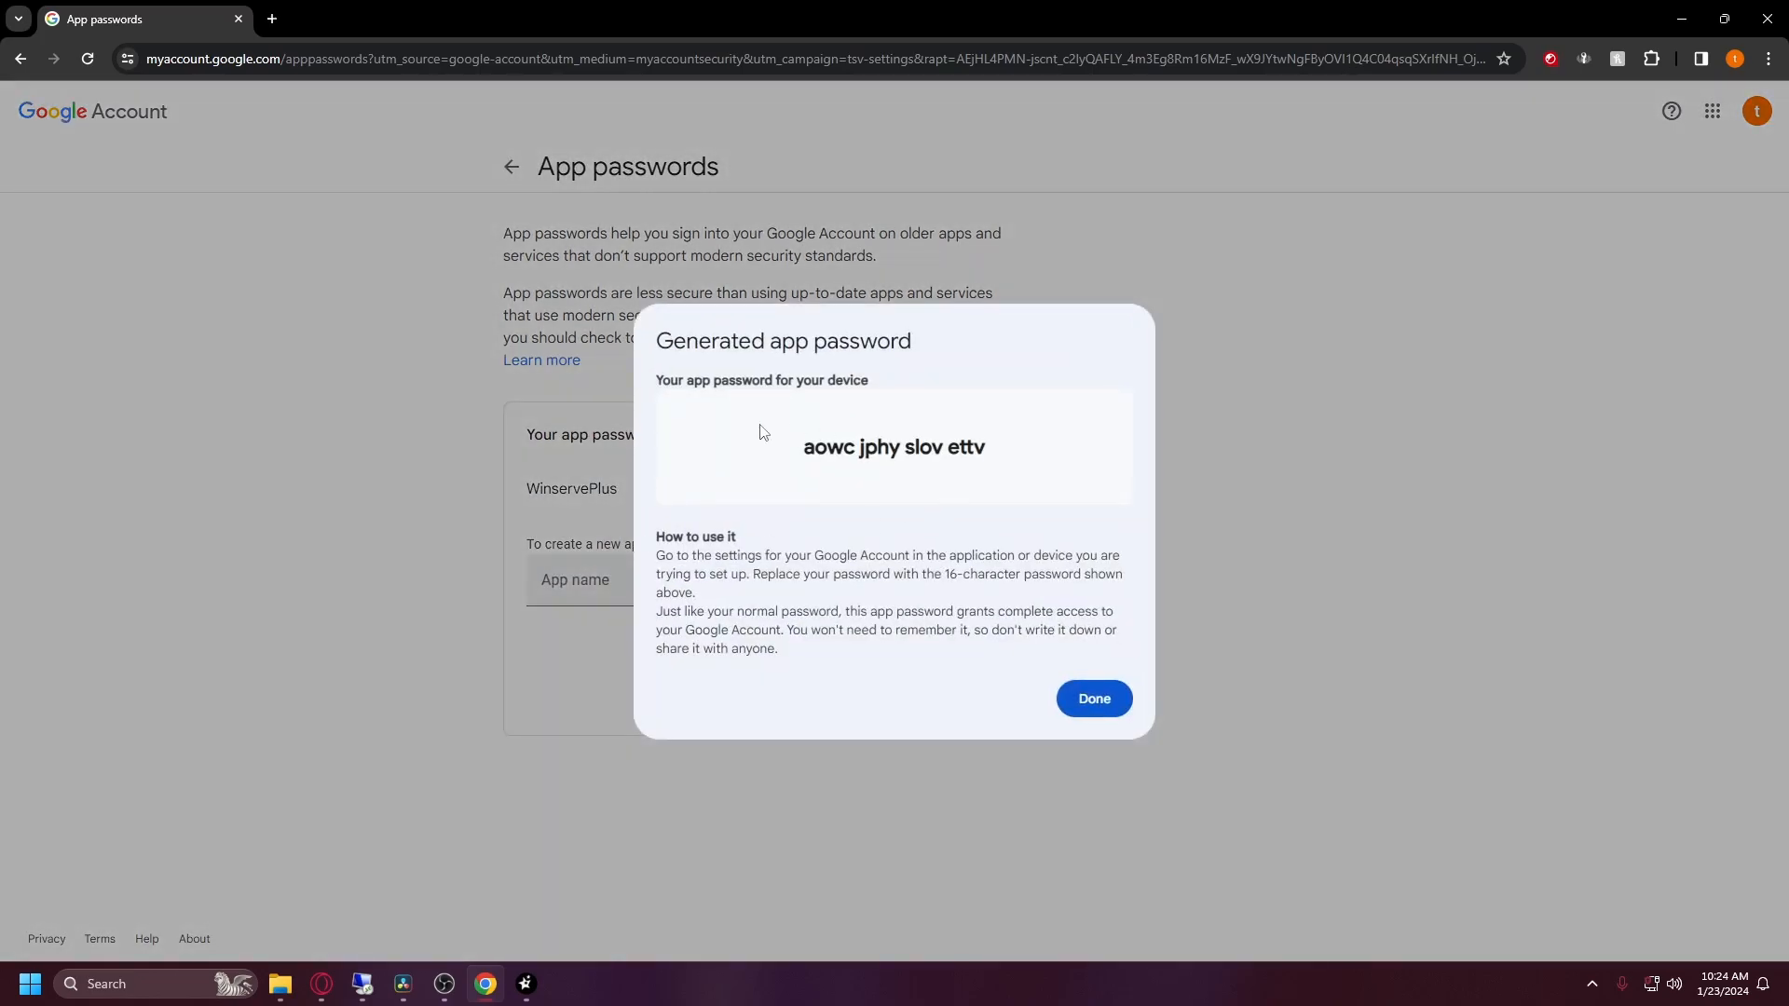
{"action": "left_click_drag", "start_coordinate": [807, 450], "coordinate": [983, 455]}
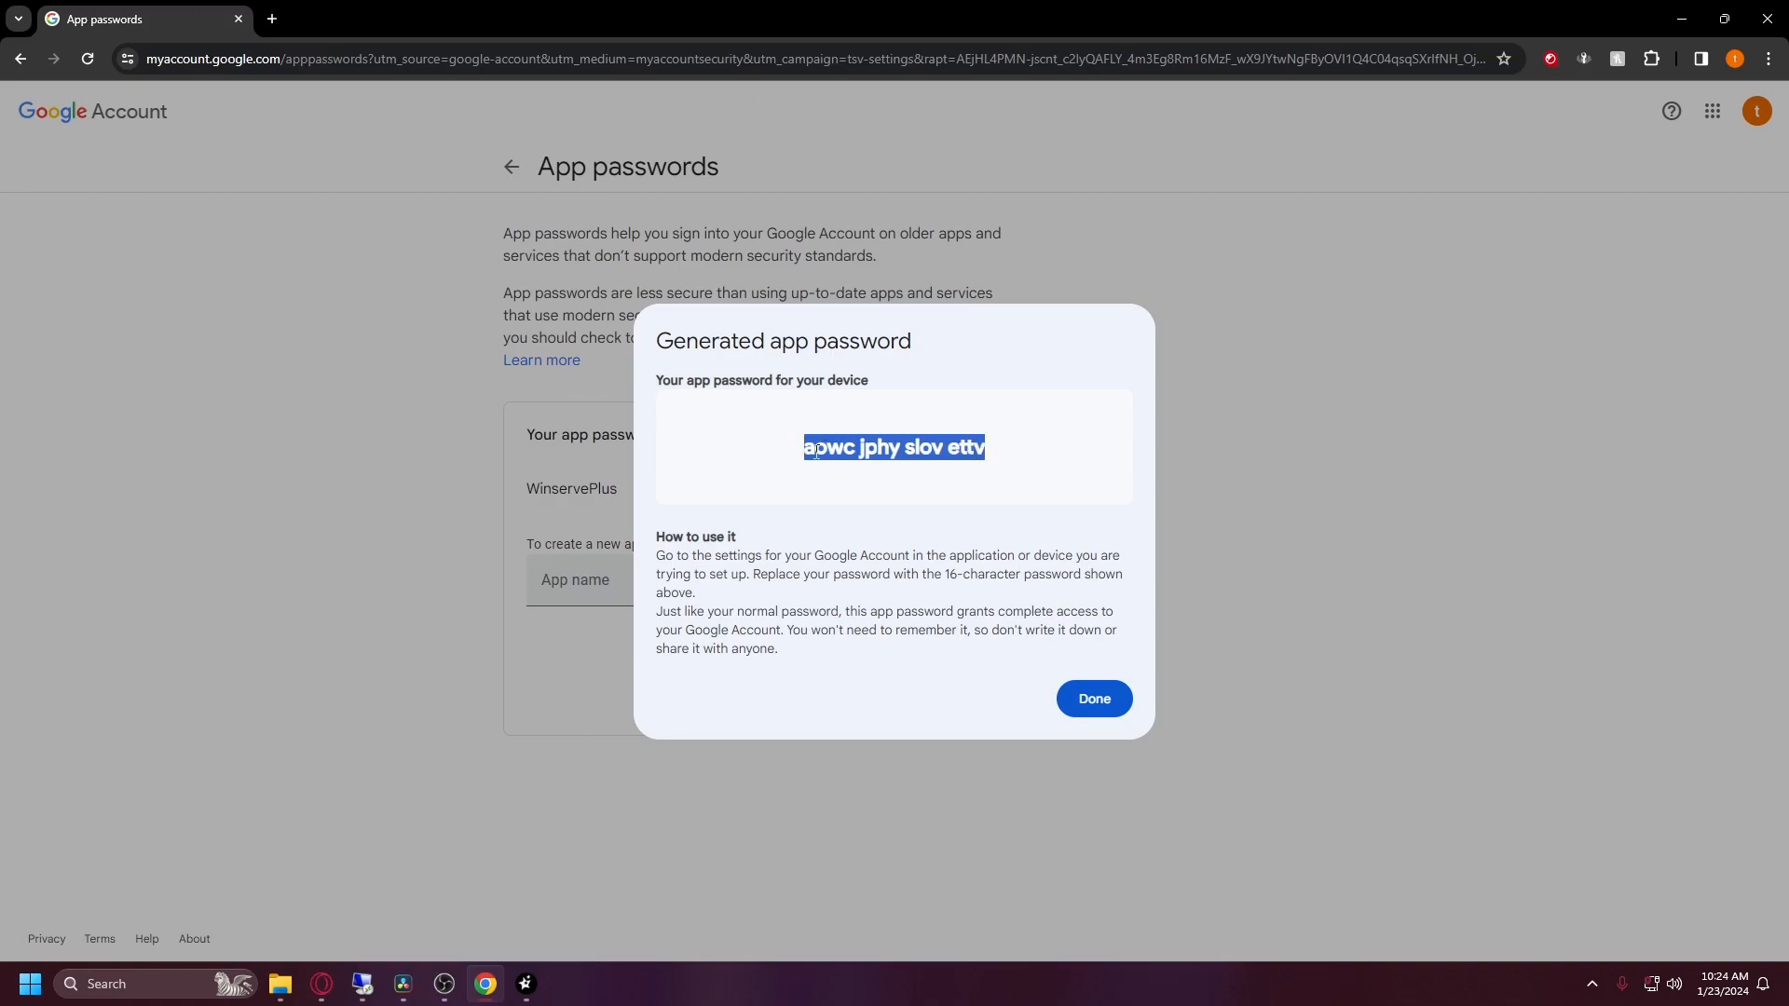
{"action": "left_click", "coordinate": [876, 449]}
Step: Paste the app password into the Email Setup password field and send a test email
{"action": "mouse_move", "coordinate": [526, 984]}
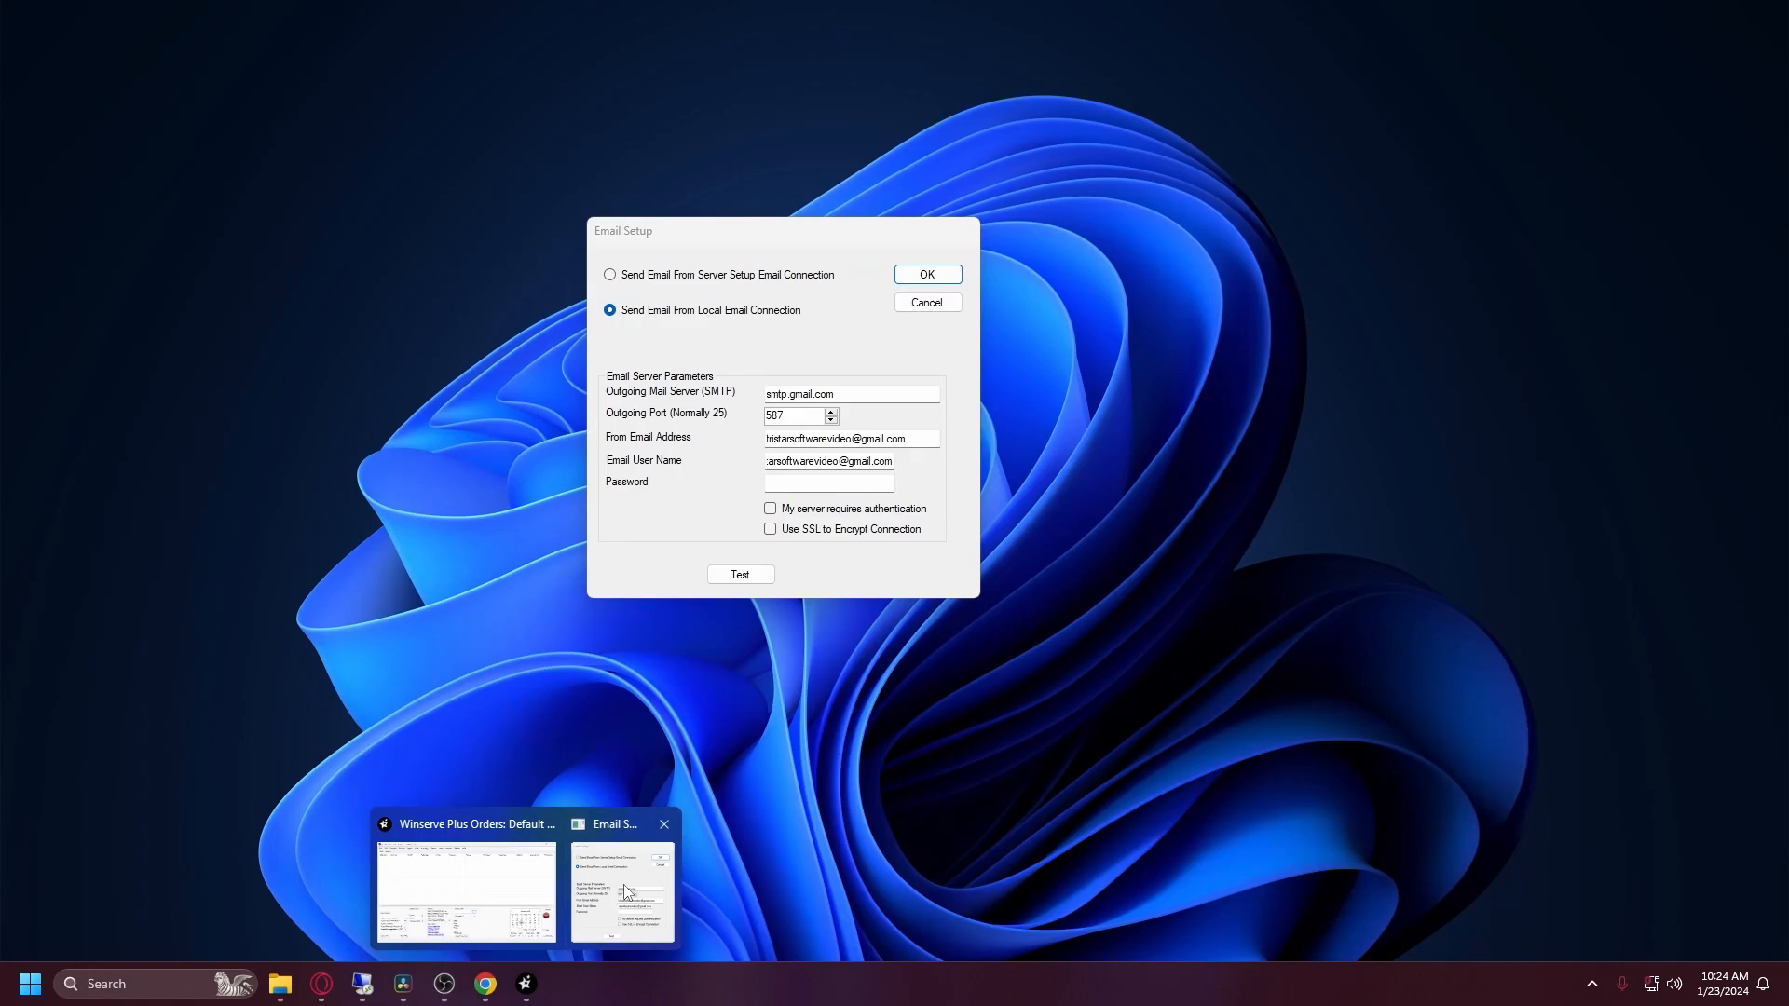
{"action": "left_click", "coordinate": [624, 885]}
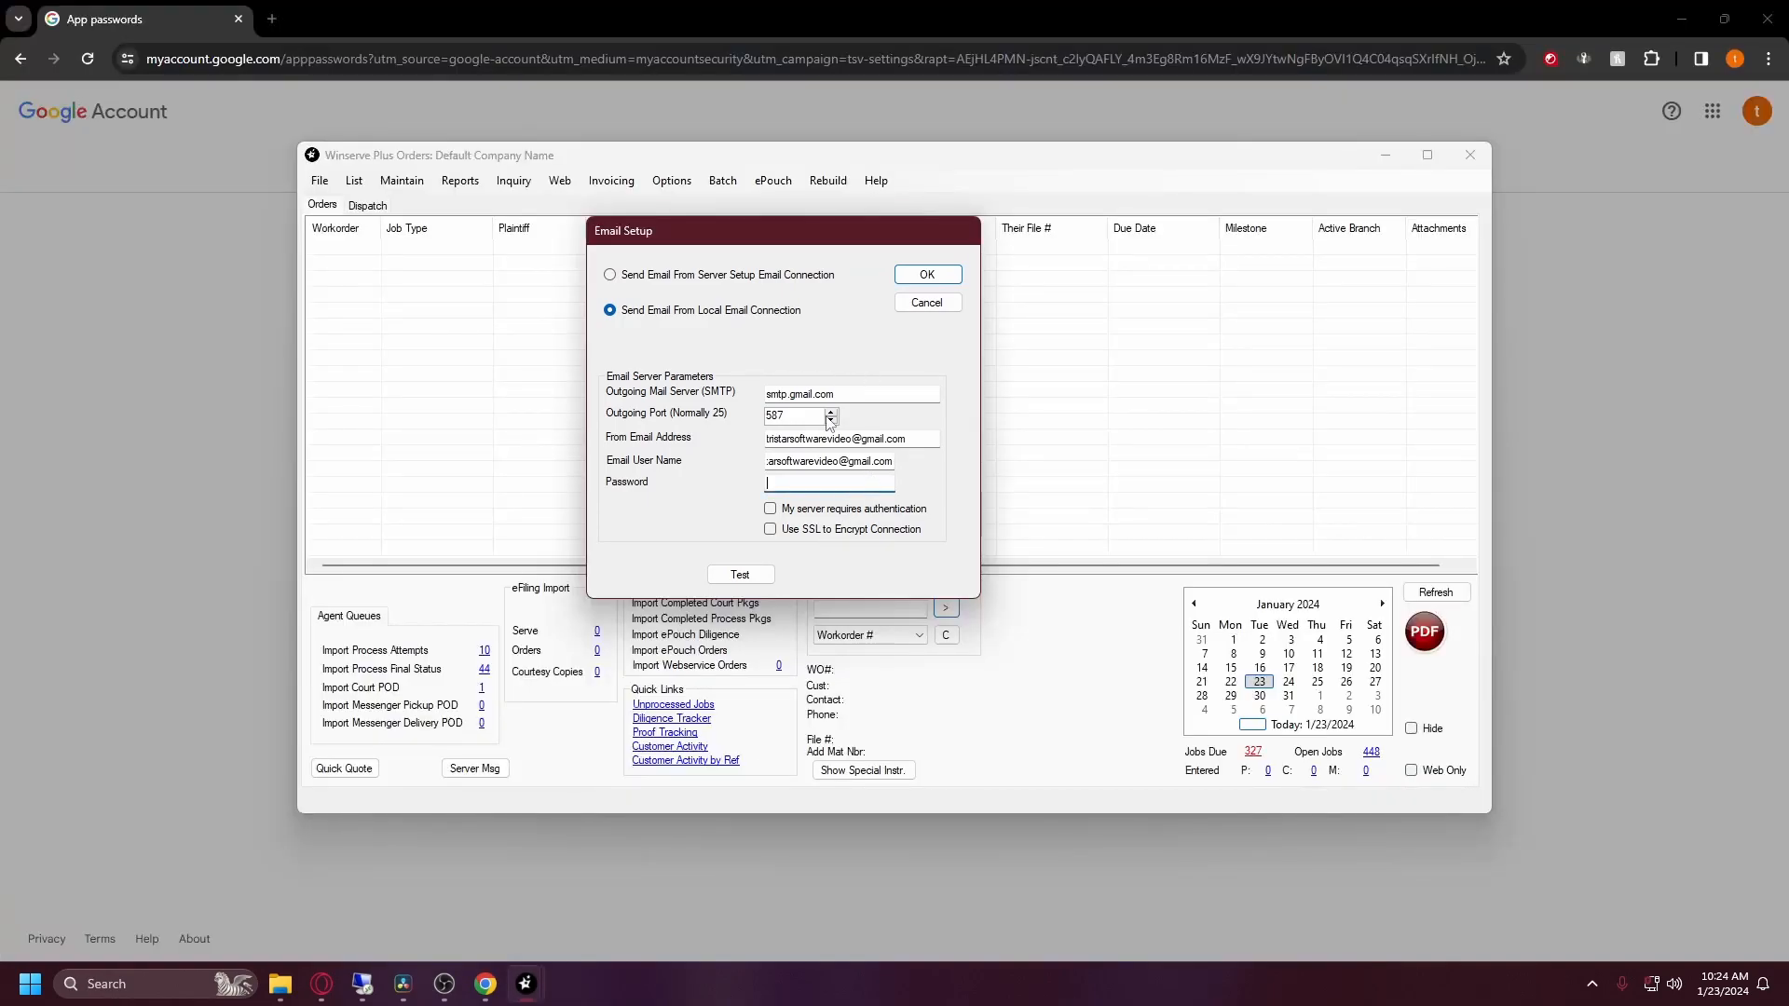
{"action": "key", "text": "ctrl+v"}
{"action": "left_click", "coordinate": [739, 575]}
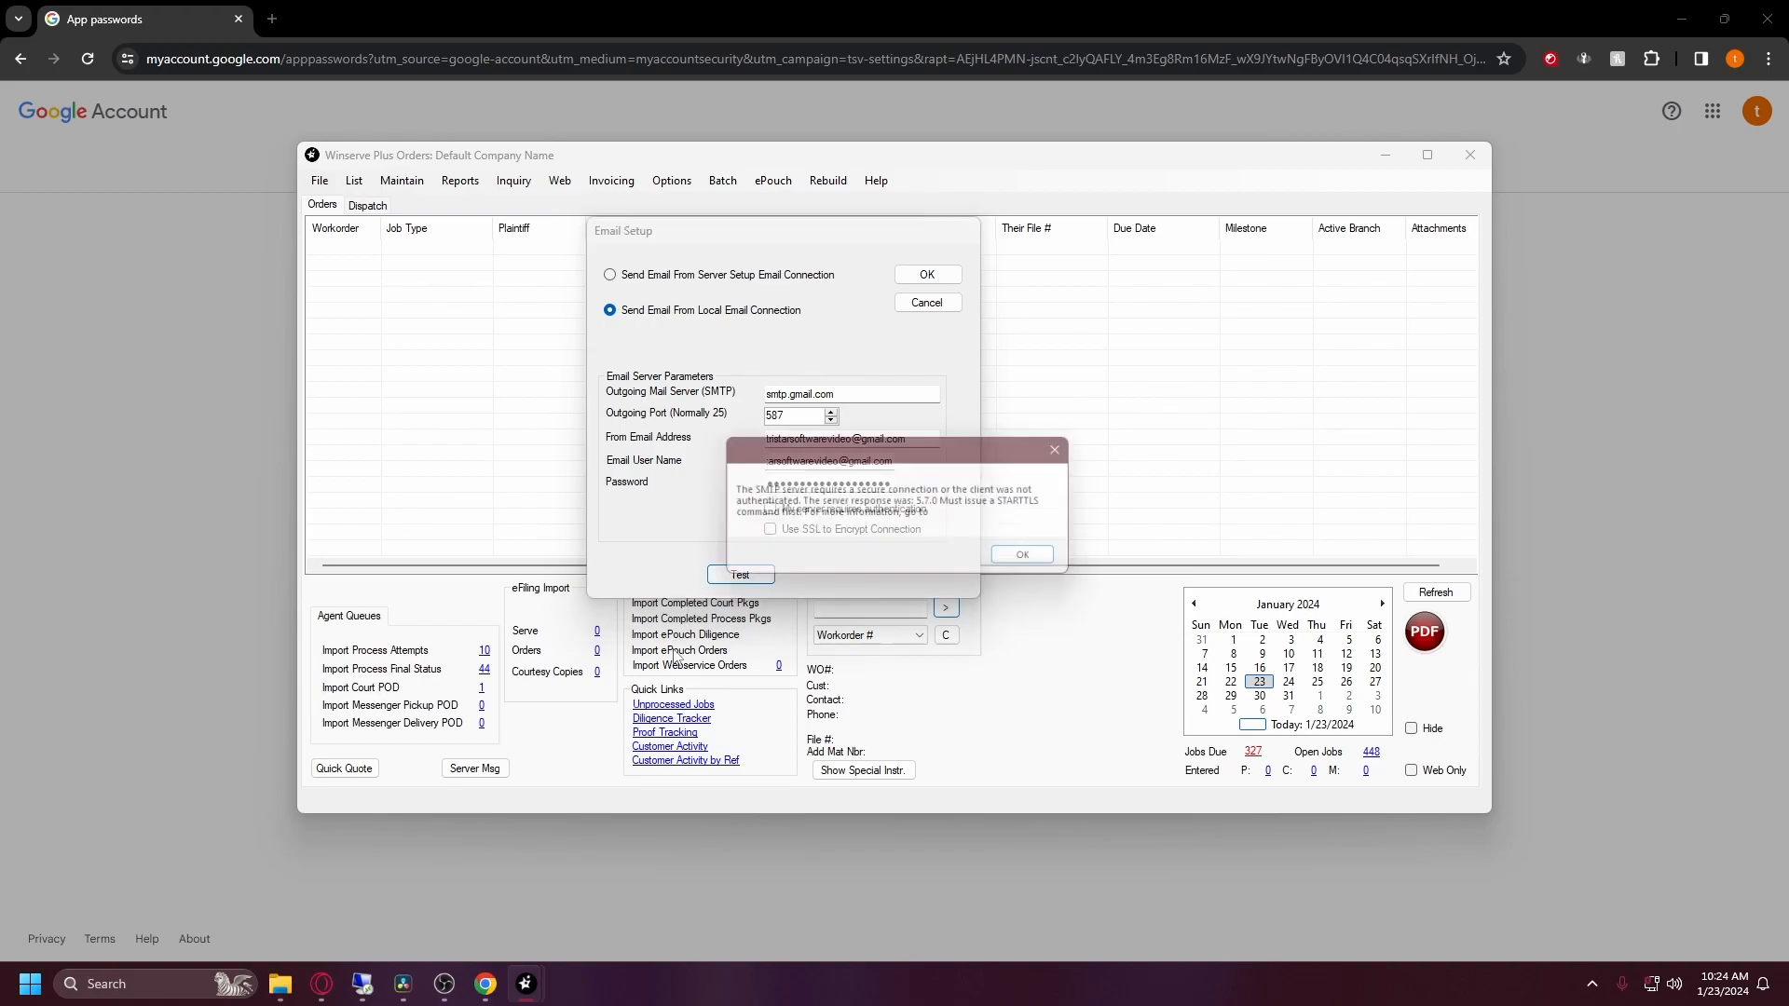
Step: Dismiss the SMTP error and 'Email NOT sent!' messages, then check 'My server requires authentication'
{"action": "left_click_drag", "start_coordinate": [887, 466], "coordinate": [1167, 396]}
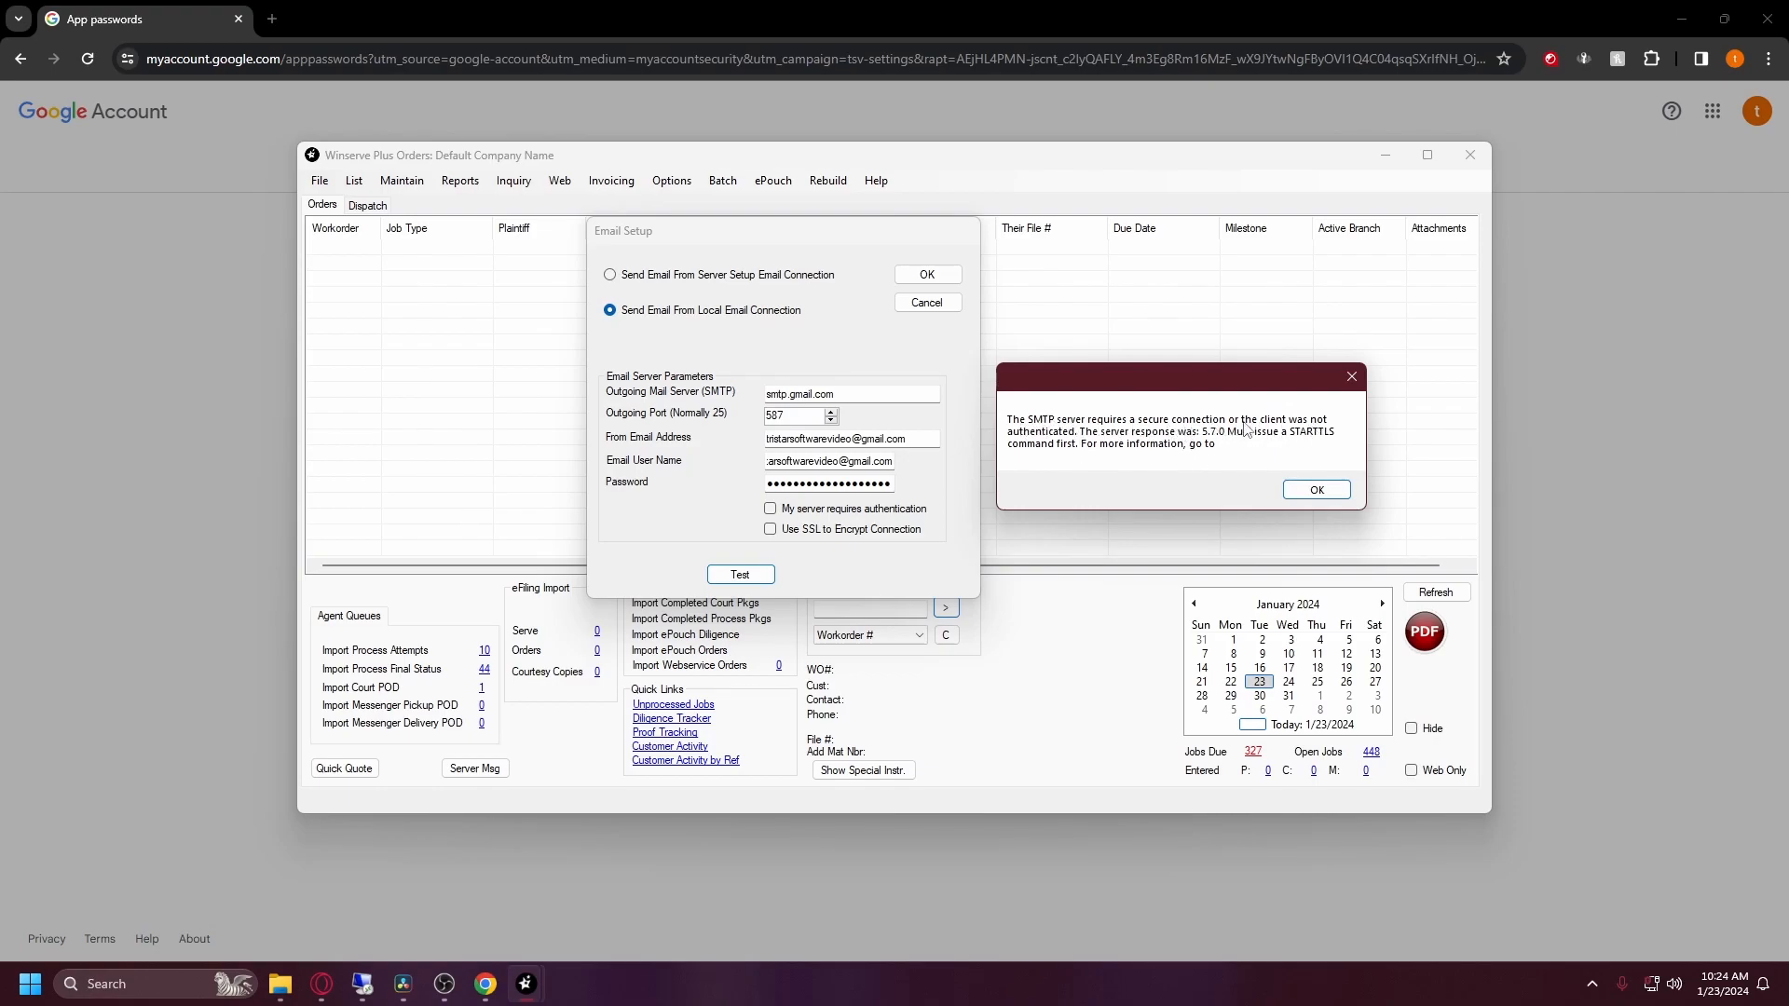
{"action": "left_click", "coordinate": [1317, 489]}
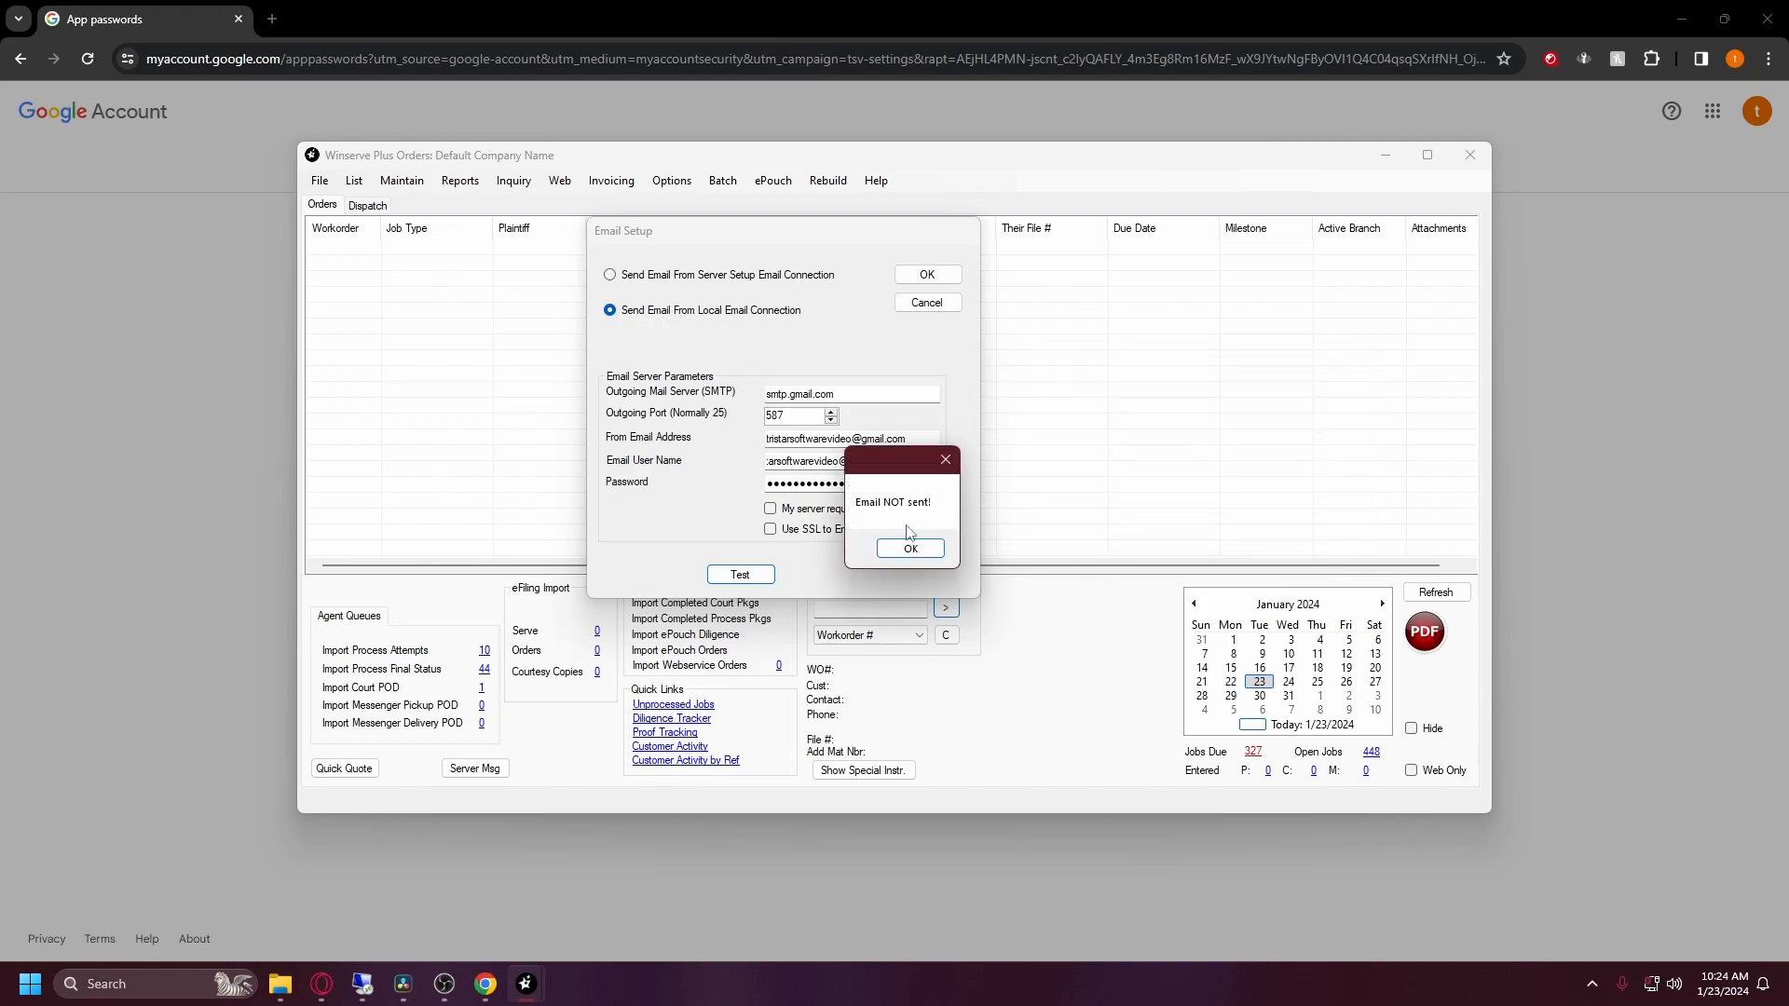
{"action": "left_click", "coordinate": [910, 547]}
{"action": "left_click", "coordinate": [786, 510]}
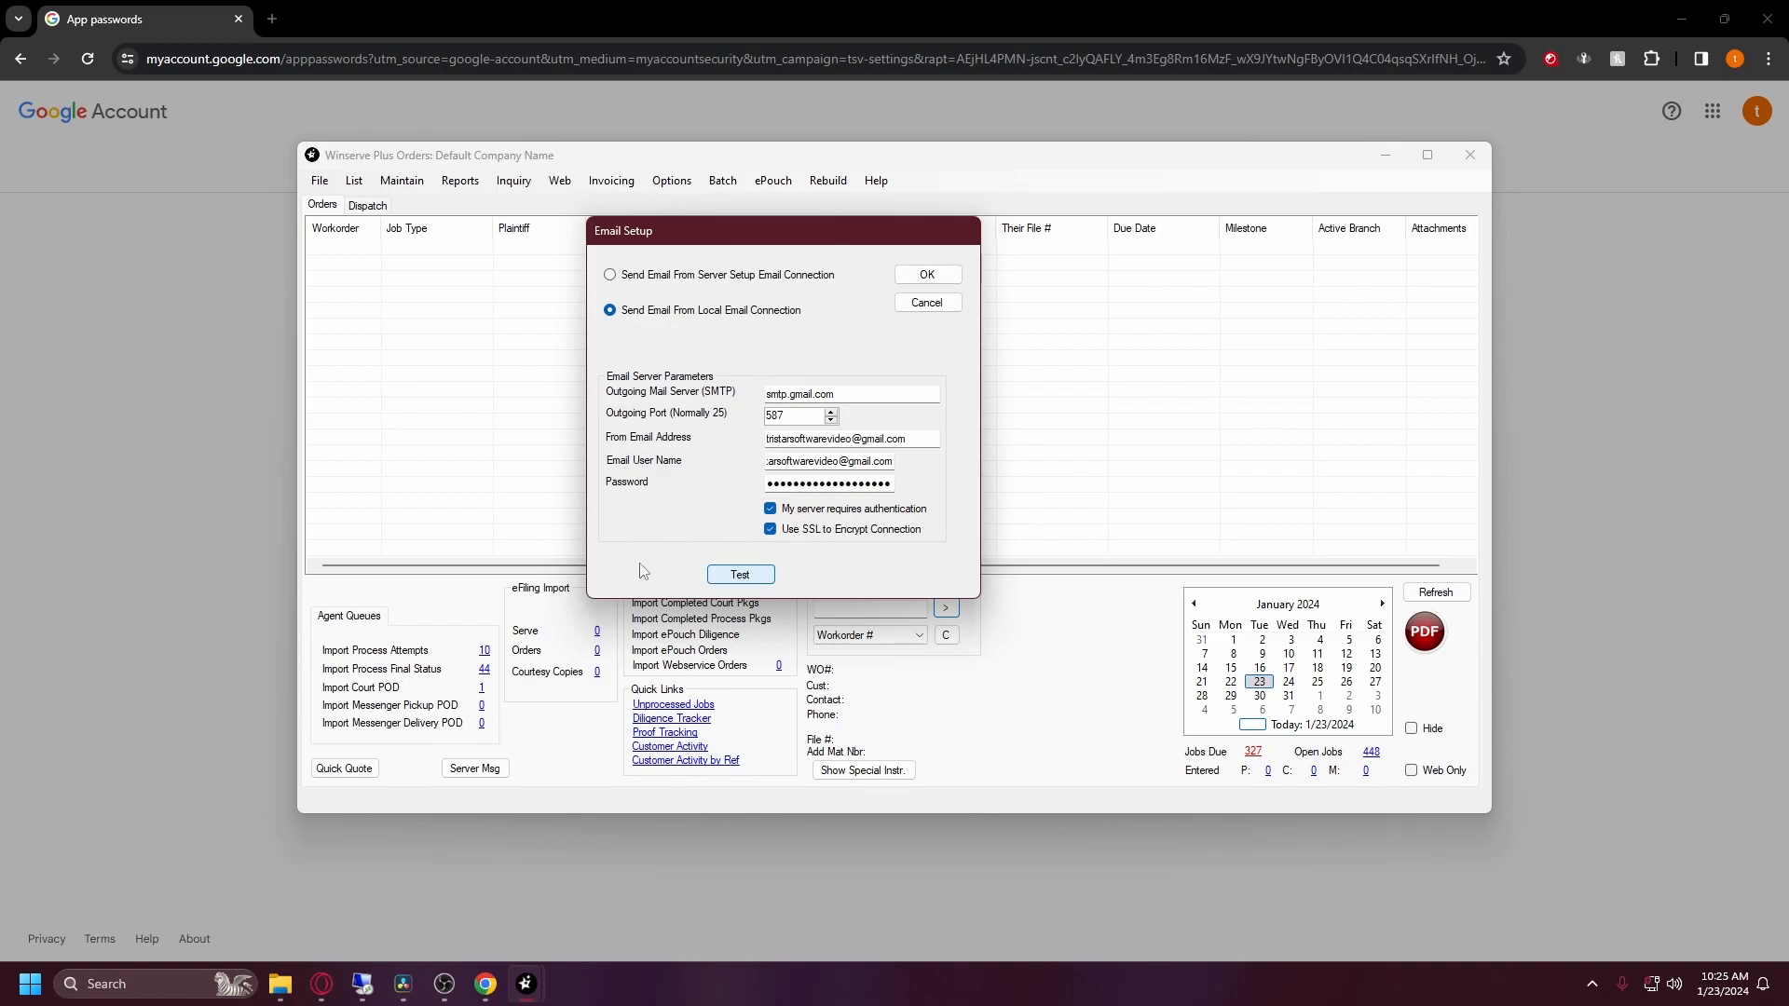
Step: Send a successful test email, OK 'Email sent!', and click Done on Google's app password notice
{"action": "left_click", "coordinate": [728, 577]}
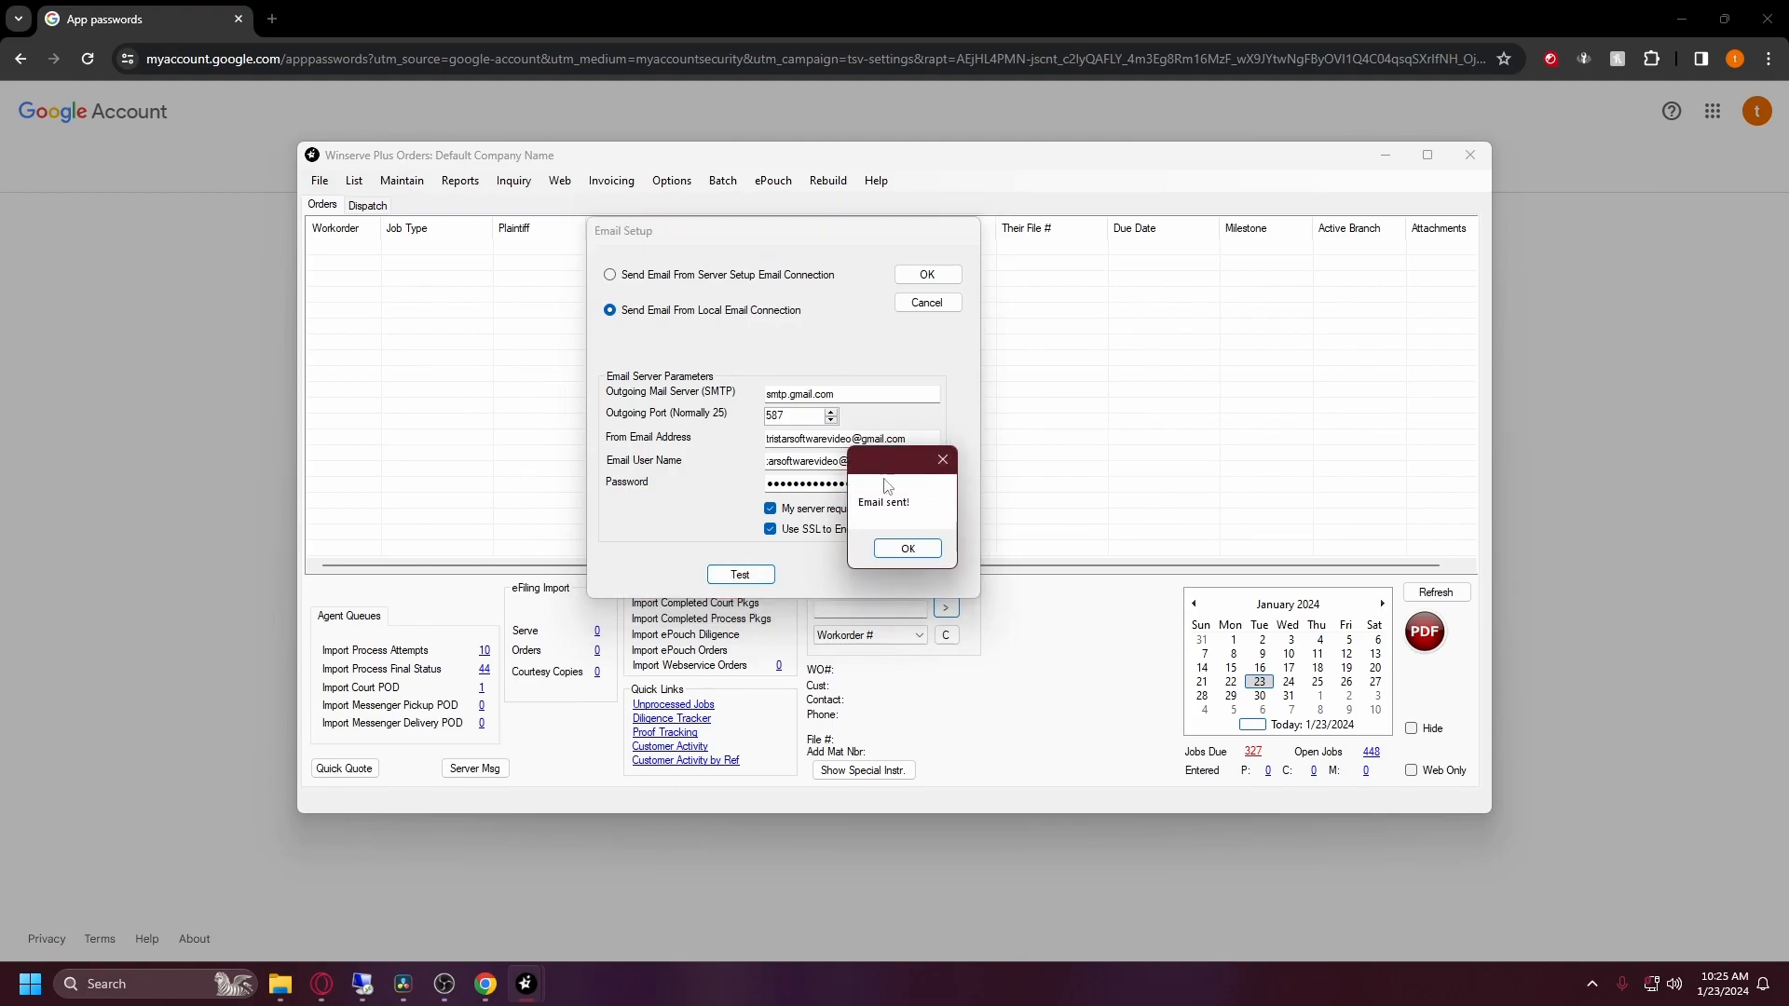
{"action": "left_click", "coordinate": [910, 549]}
{"action": "left_click", "coordinate": [1624, 244]}
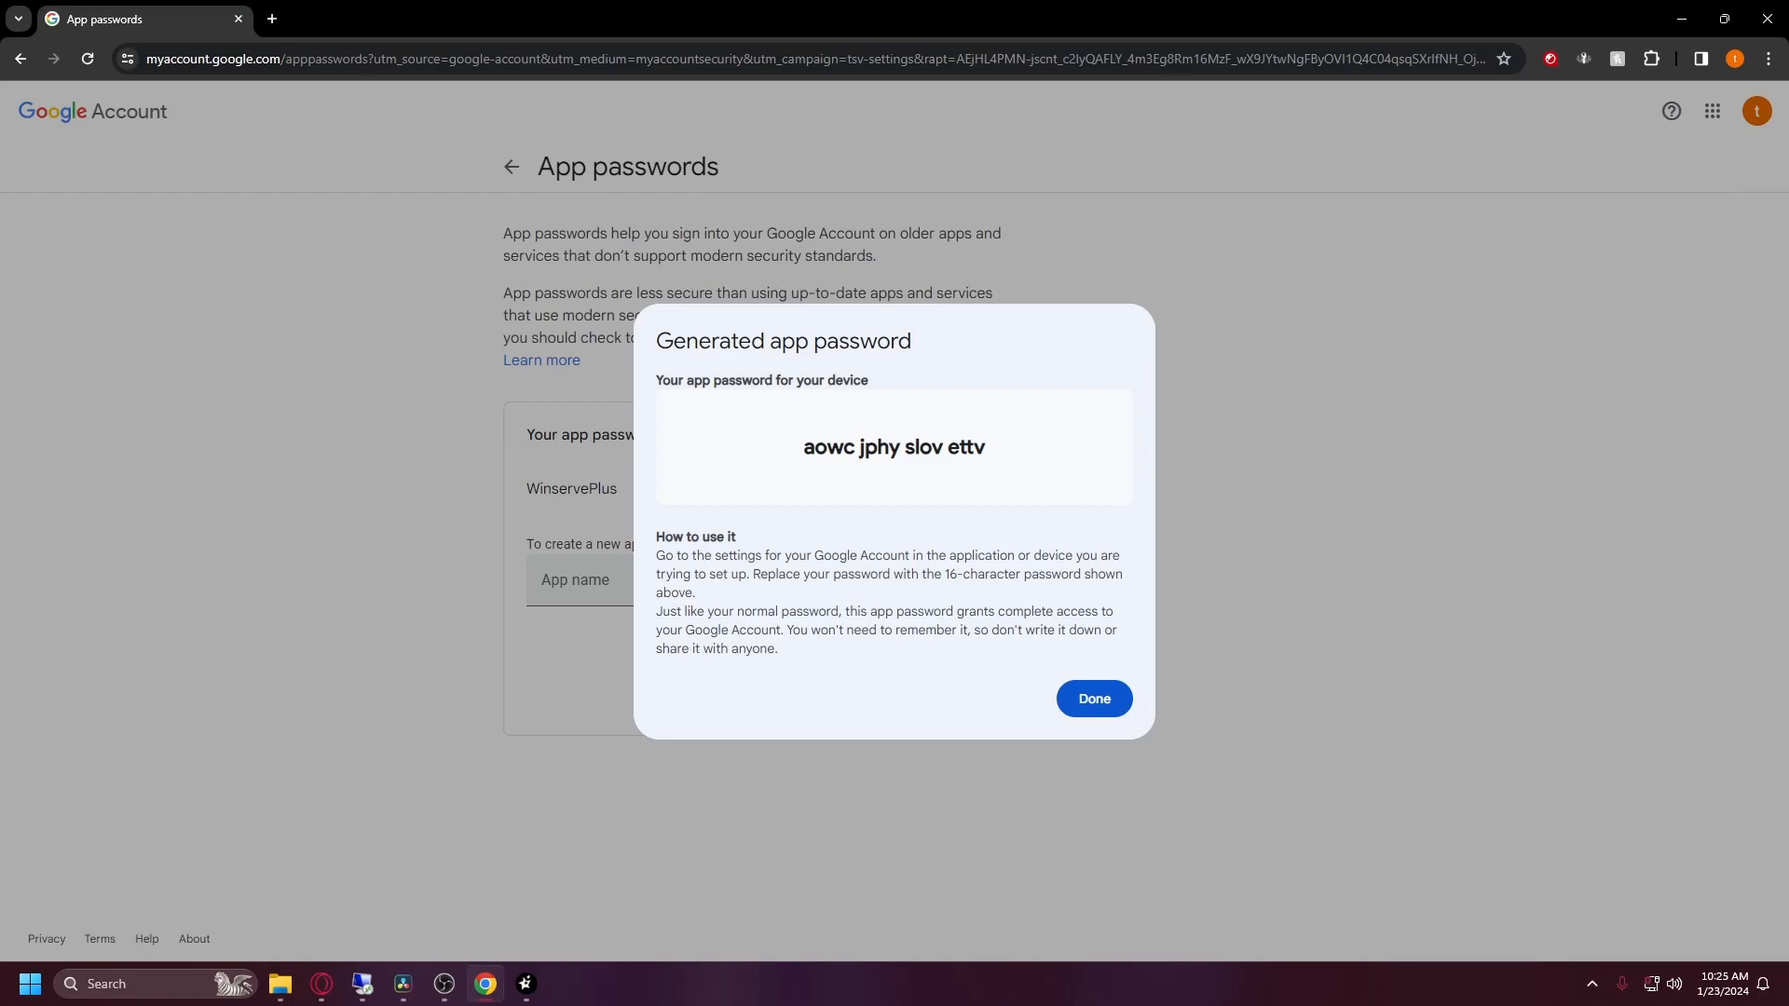
{"action": "left_click", "coordinate": [1086, 699]}
{"action": "left_click", "coordinate": [1704, 111]}
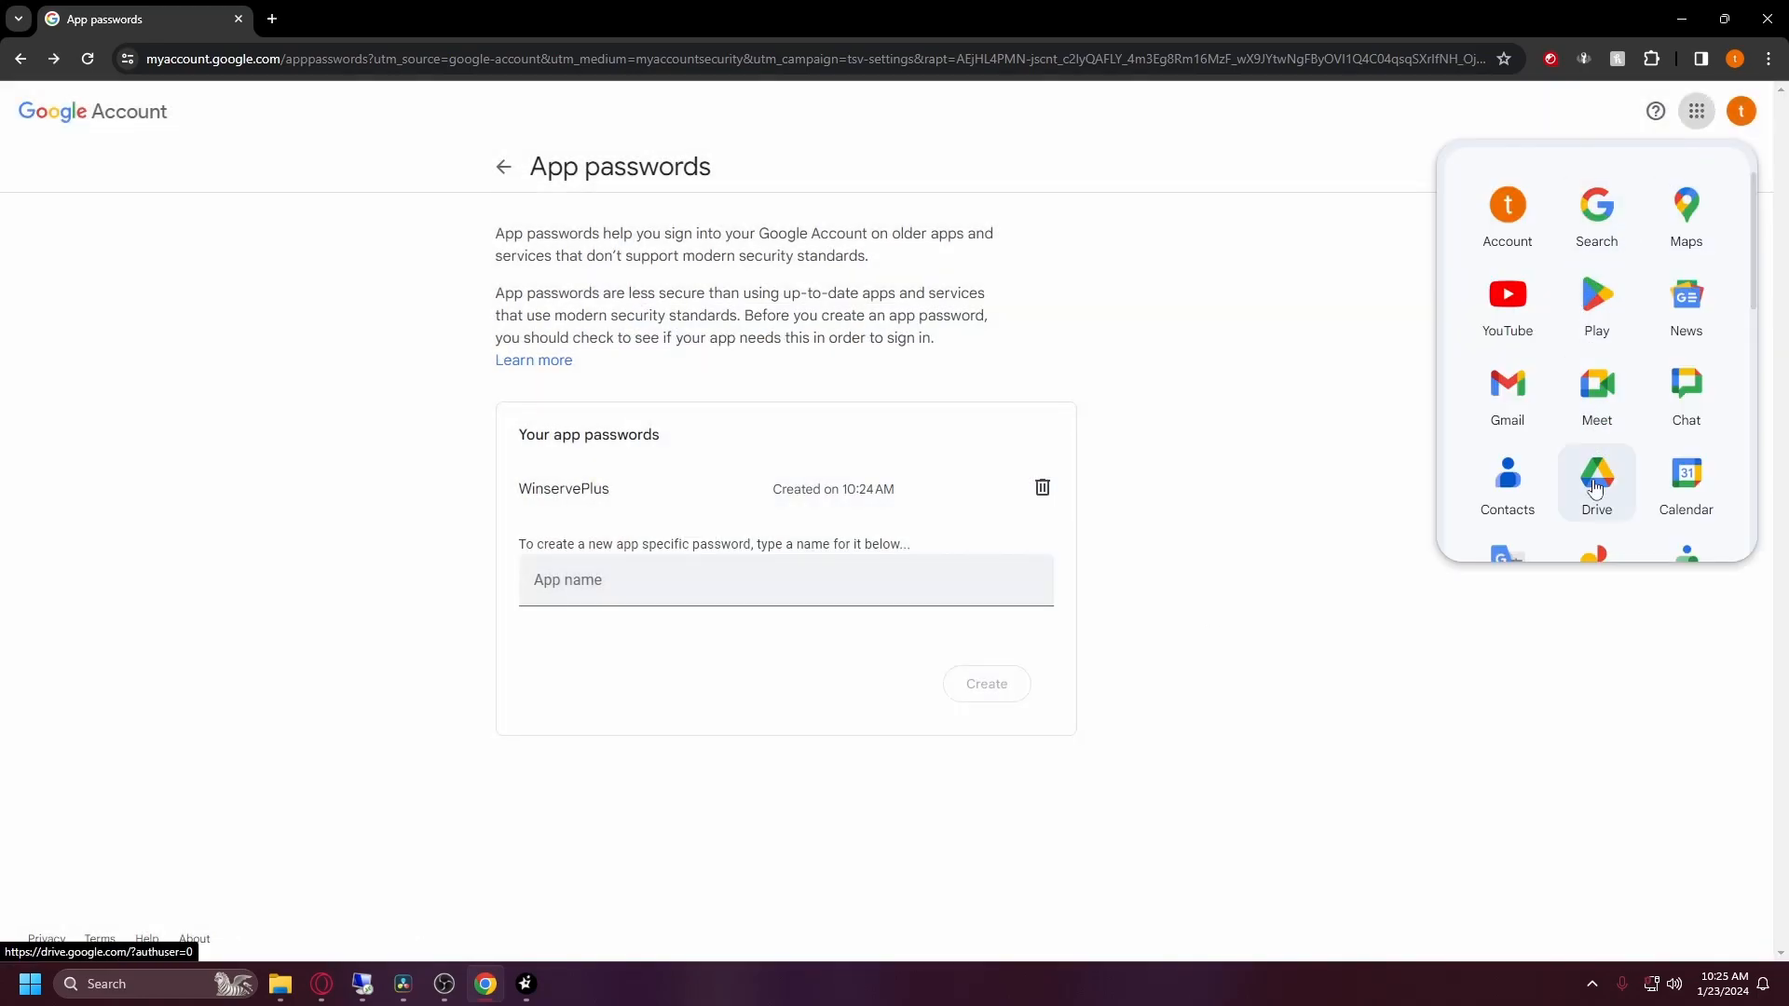
Step: Open Gmail's Sent folder and the 'Client Setup Email Test' message
{"action": "left_click", "coordinate": [1528, 414]}
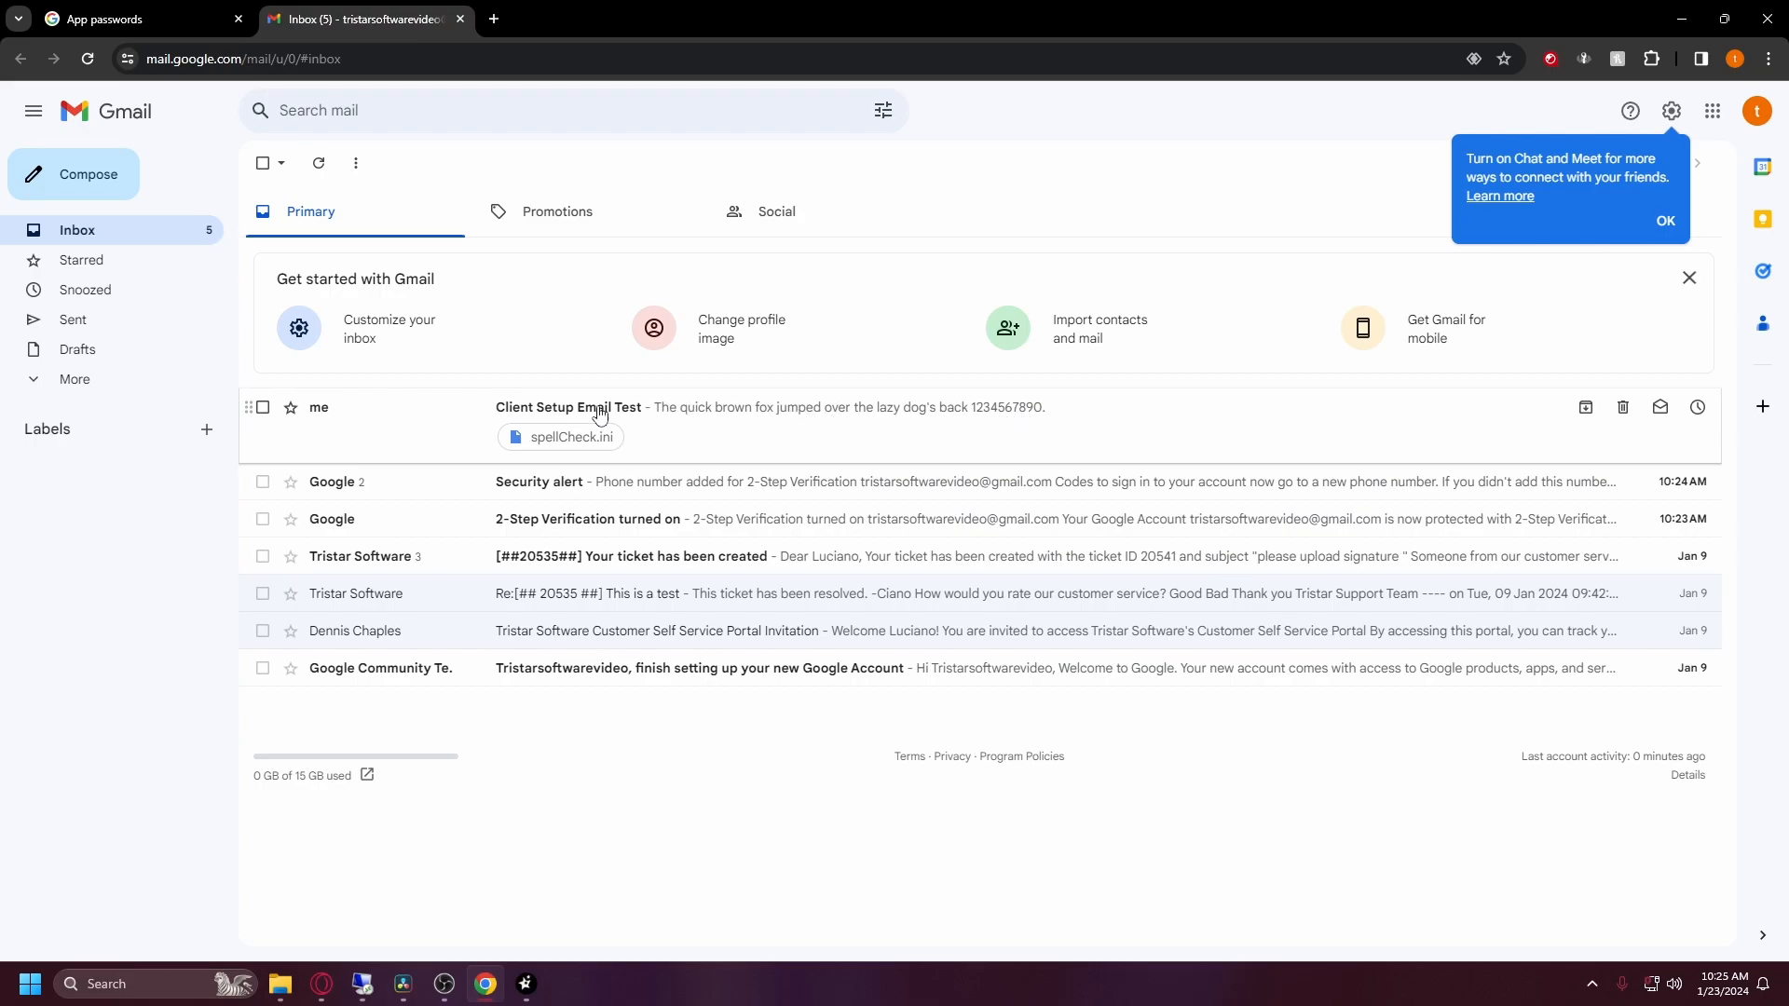
{"action": "left_click", "coordinate": [73, 321]}
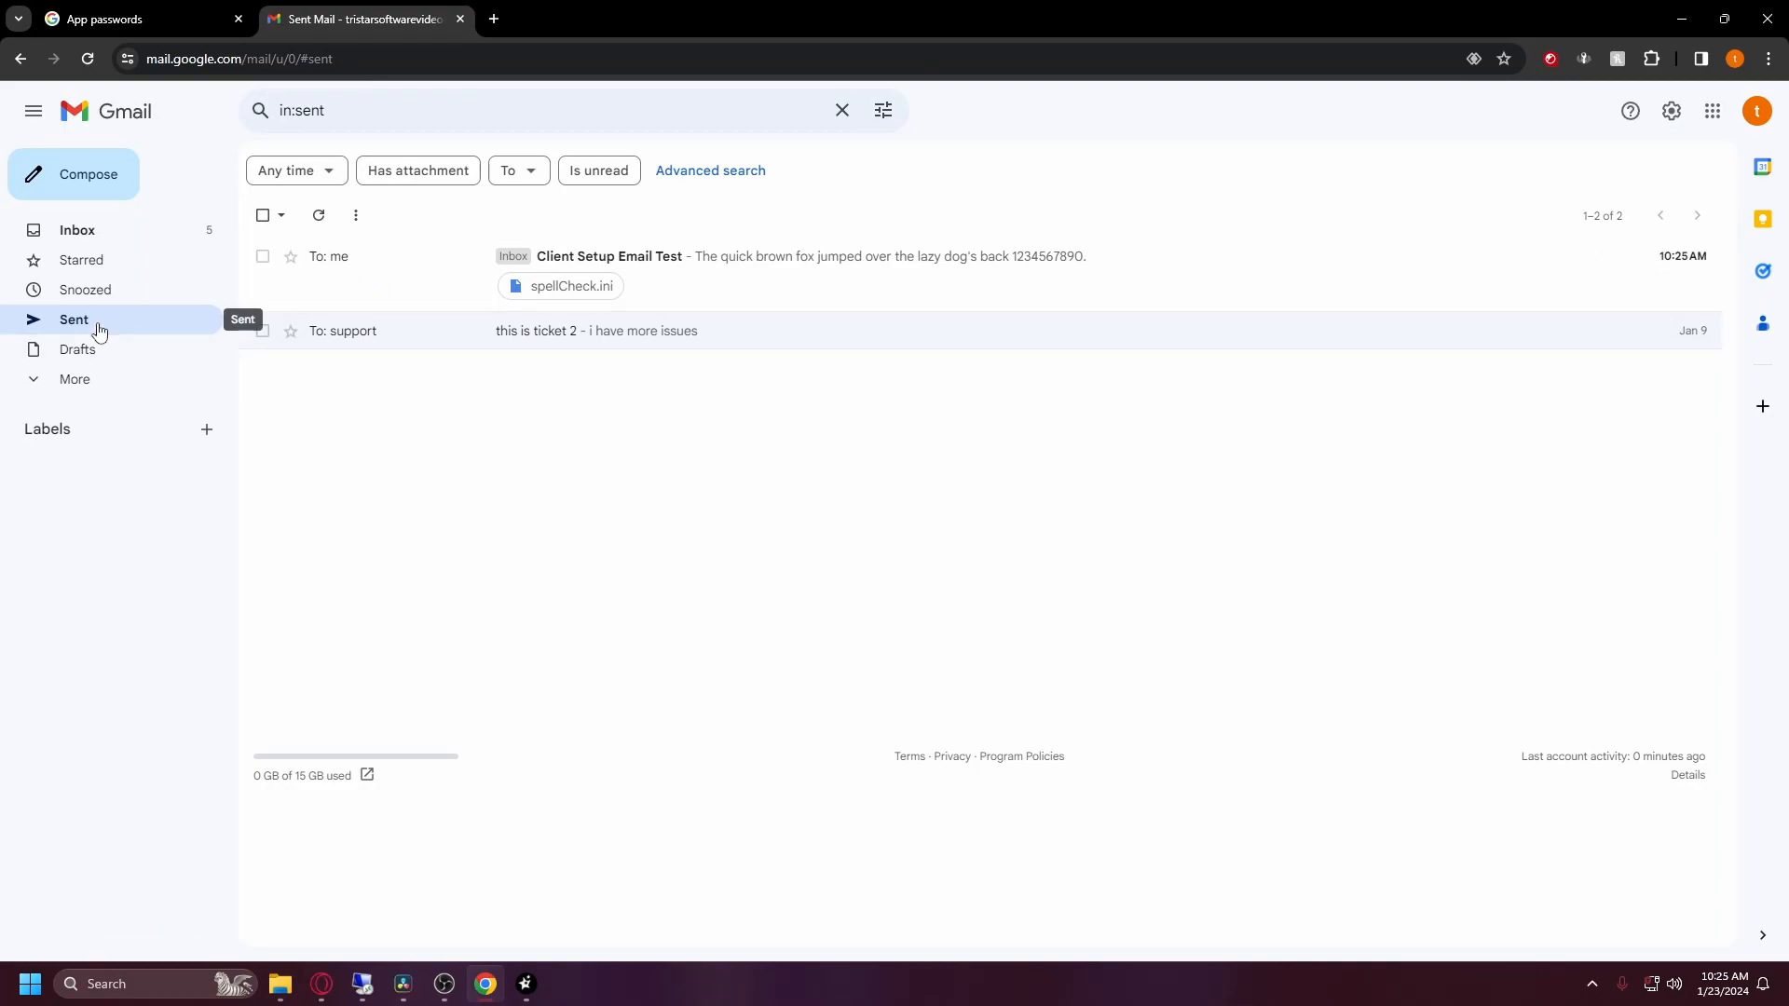
{"action": "left_click", "coordinate": [1775, 110]}
{"action": "left_click", "coordinate": [1775, 110]}
{"action": "left_click", "coordinate": [677, 276]}
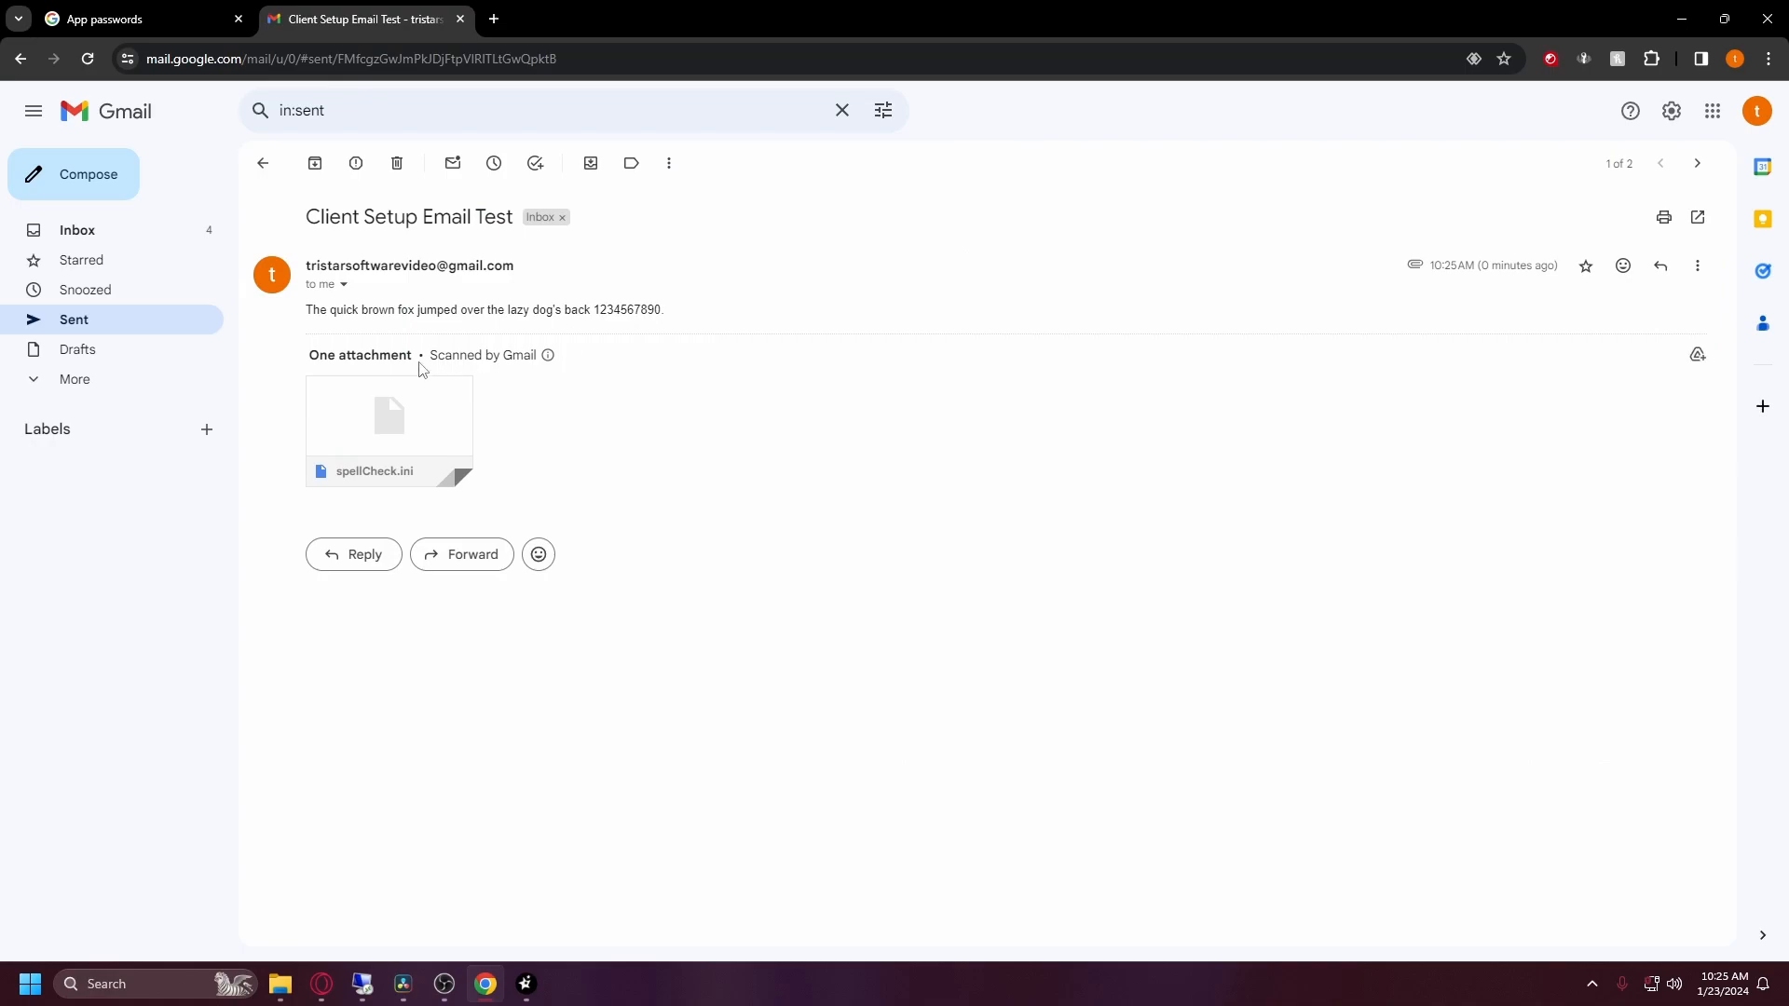
Step: Review the test message body, then return to Winserve's Email Setup window
{"action": "left_click_drag", "start_coordinate": [662, 309], "coordinate": [307, 311]}
{"action": "left_click", "coordinate": [742, 384]}
{"action": "left_click", "coordinate": [527, 993]}
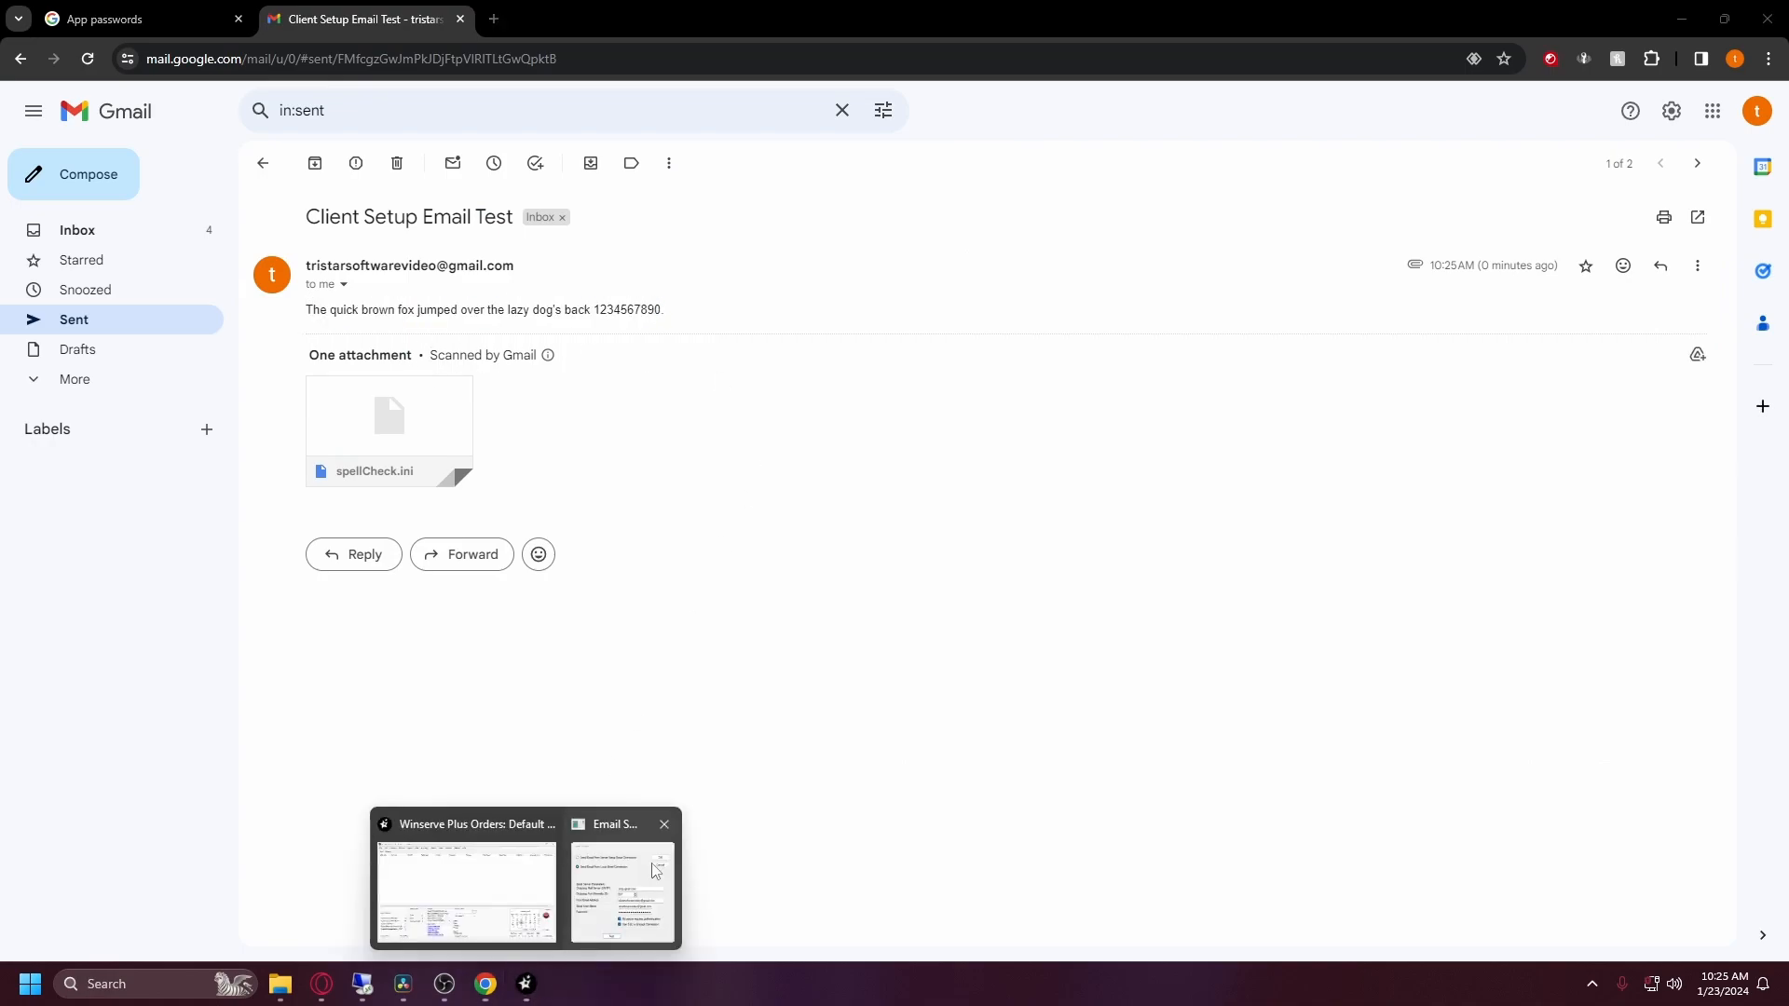
{"action": "left_click", "coordinate": [625, 881]}
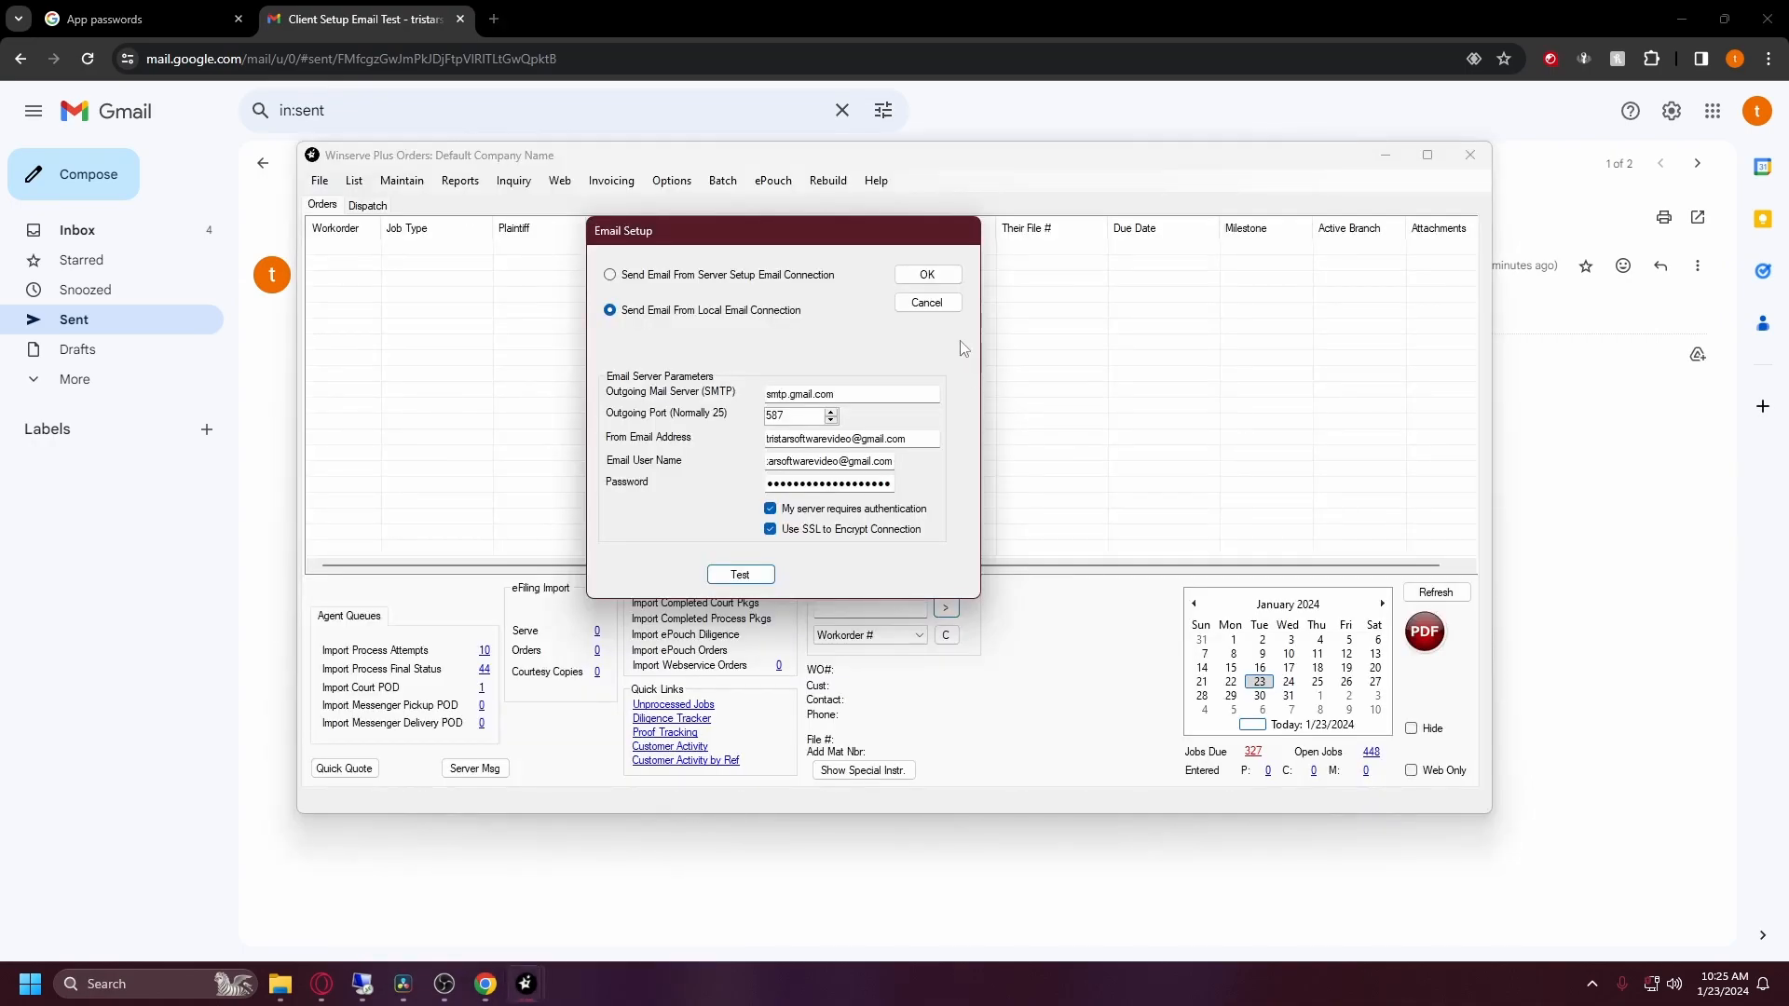
Step: Cancel Email Setup, load the orders list, and open workorder 45600's process status history
{"action": "left_click", "coordinate": [926, 305]}
{"action": "left_click", "coordinate": [944, 609]}
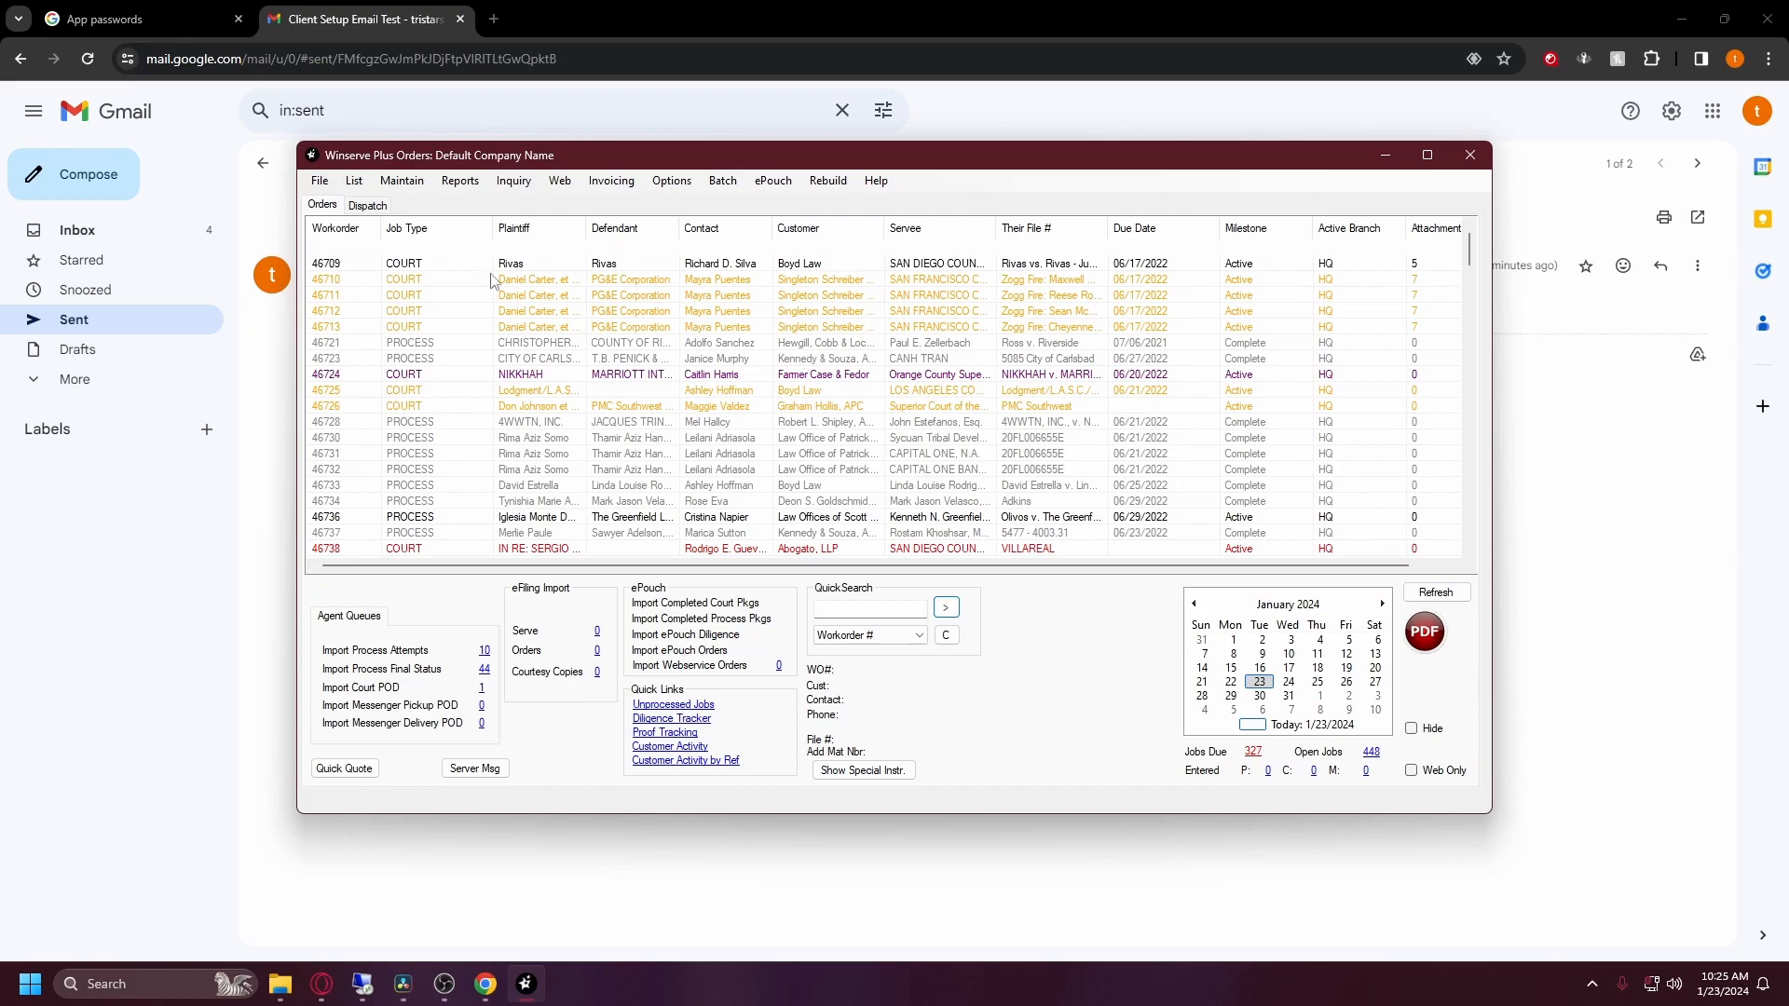
{"action": "right_click", "coordinate": [553, 593]}
{"action": "left_click", "coordinate": [596, 473]}
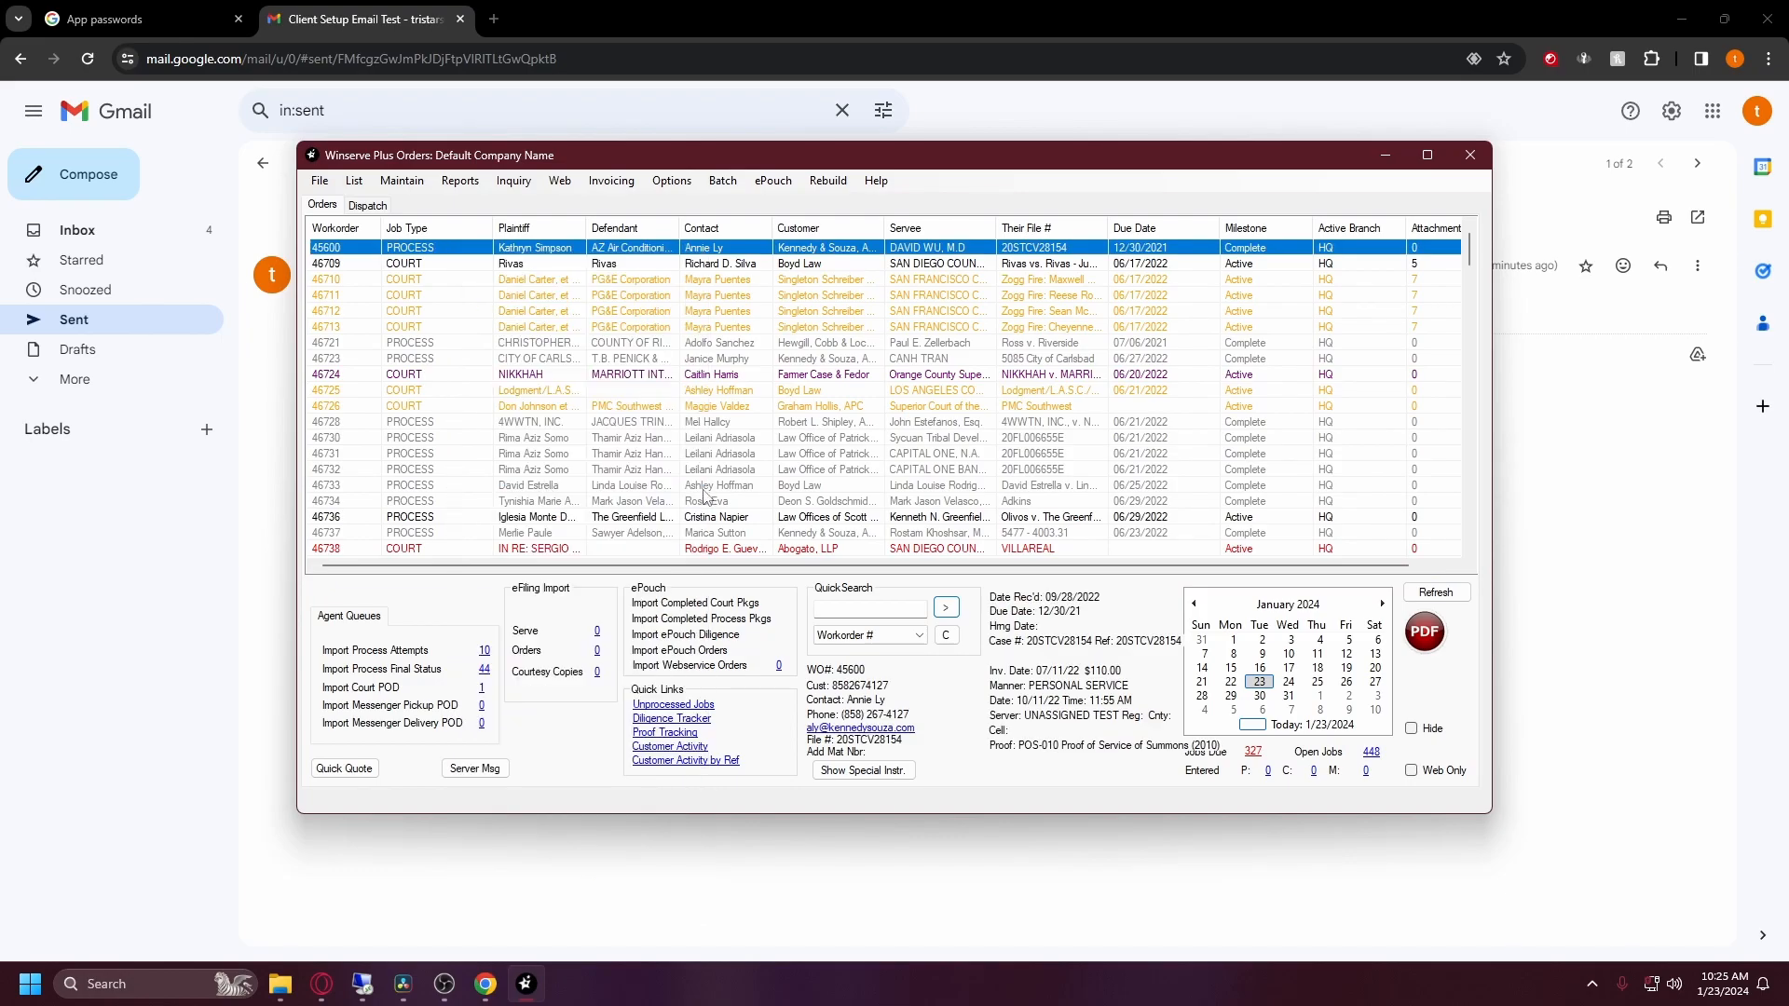
Step: Add a new status entry with the report text 'test' to workorder 45600
{"action": "left_click", "coordinate": [1218, 364]}
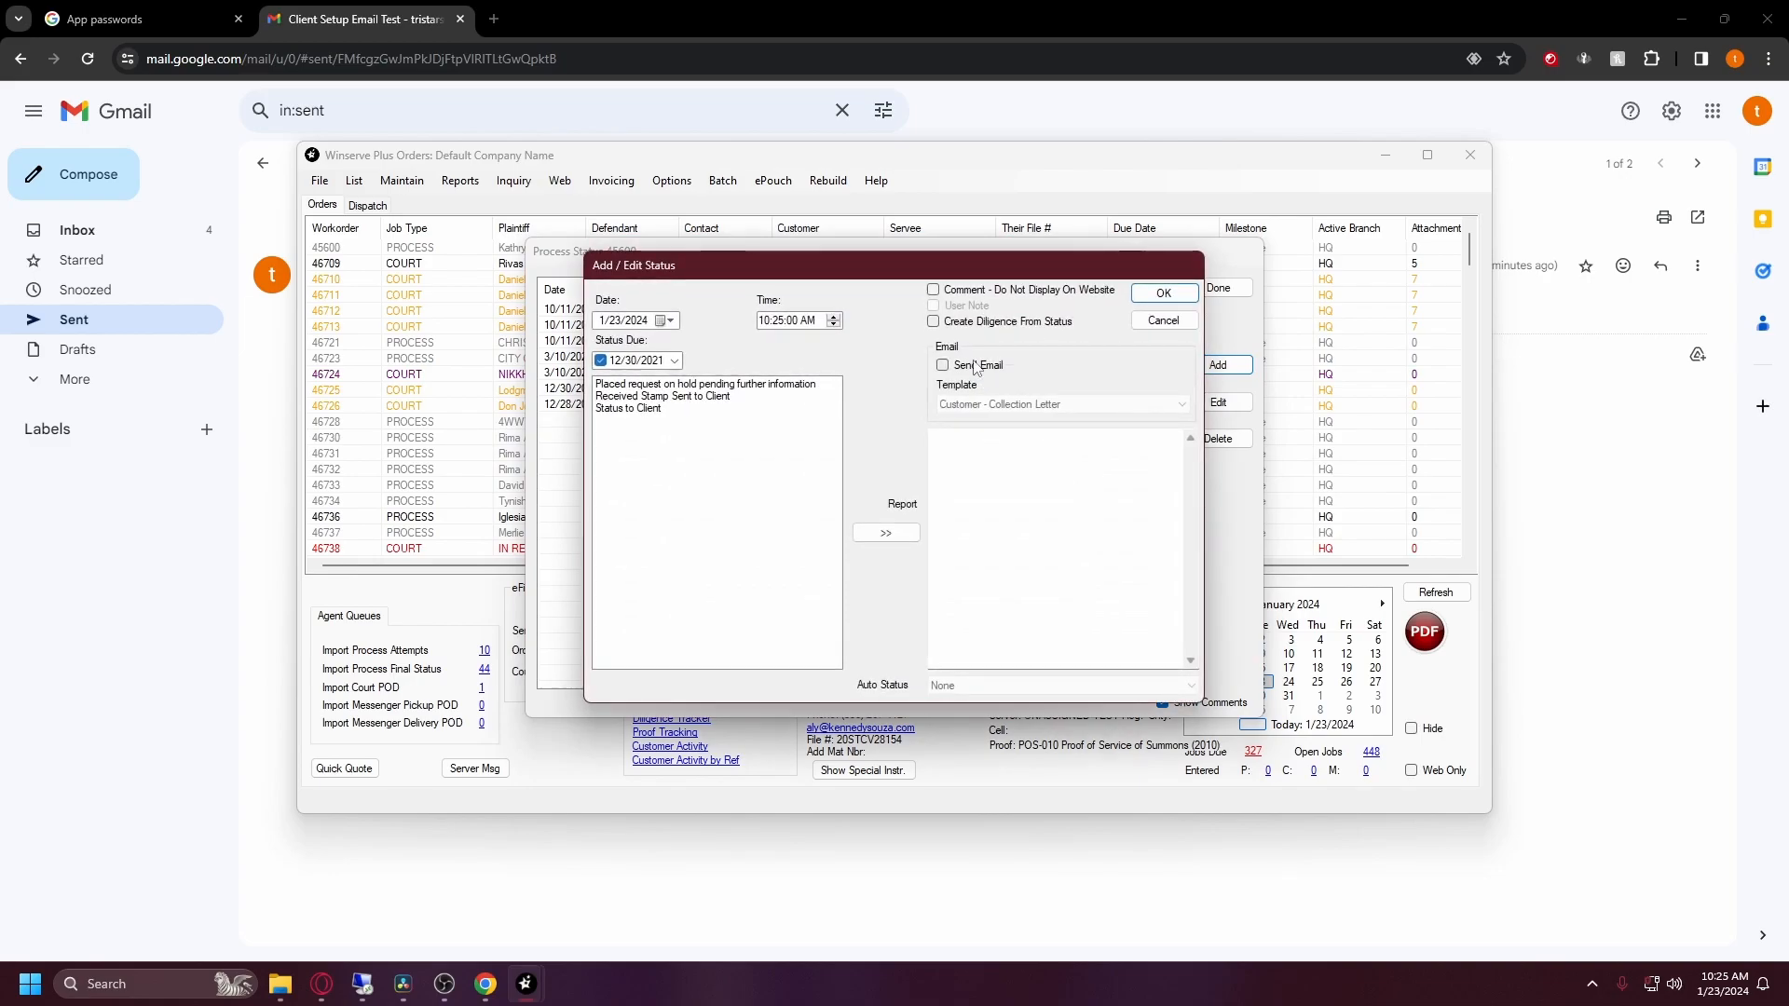
{"action": "left_click", "coordinate": [987, 482]}
{"action": "type", "text": "test"}
{"action": "left_click", "coordinate": [1164, 295]}
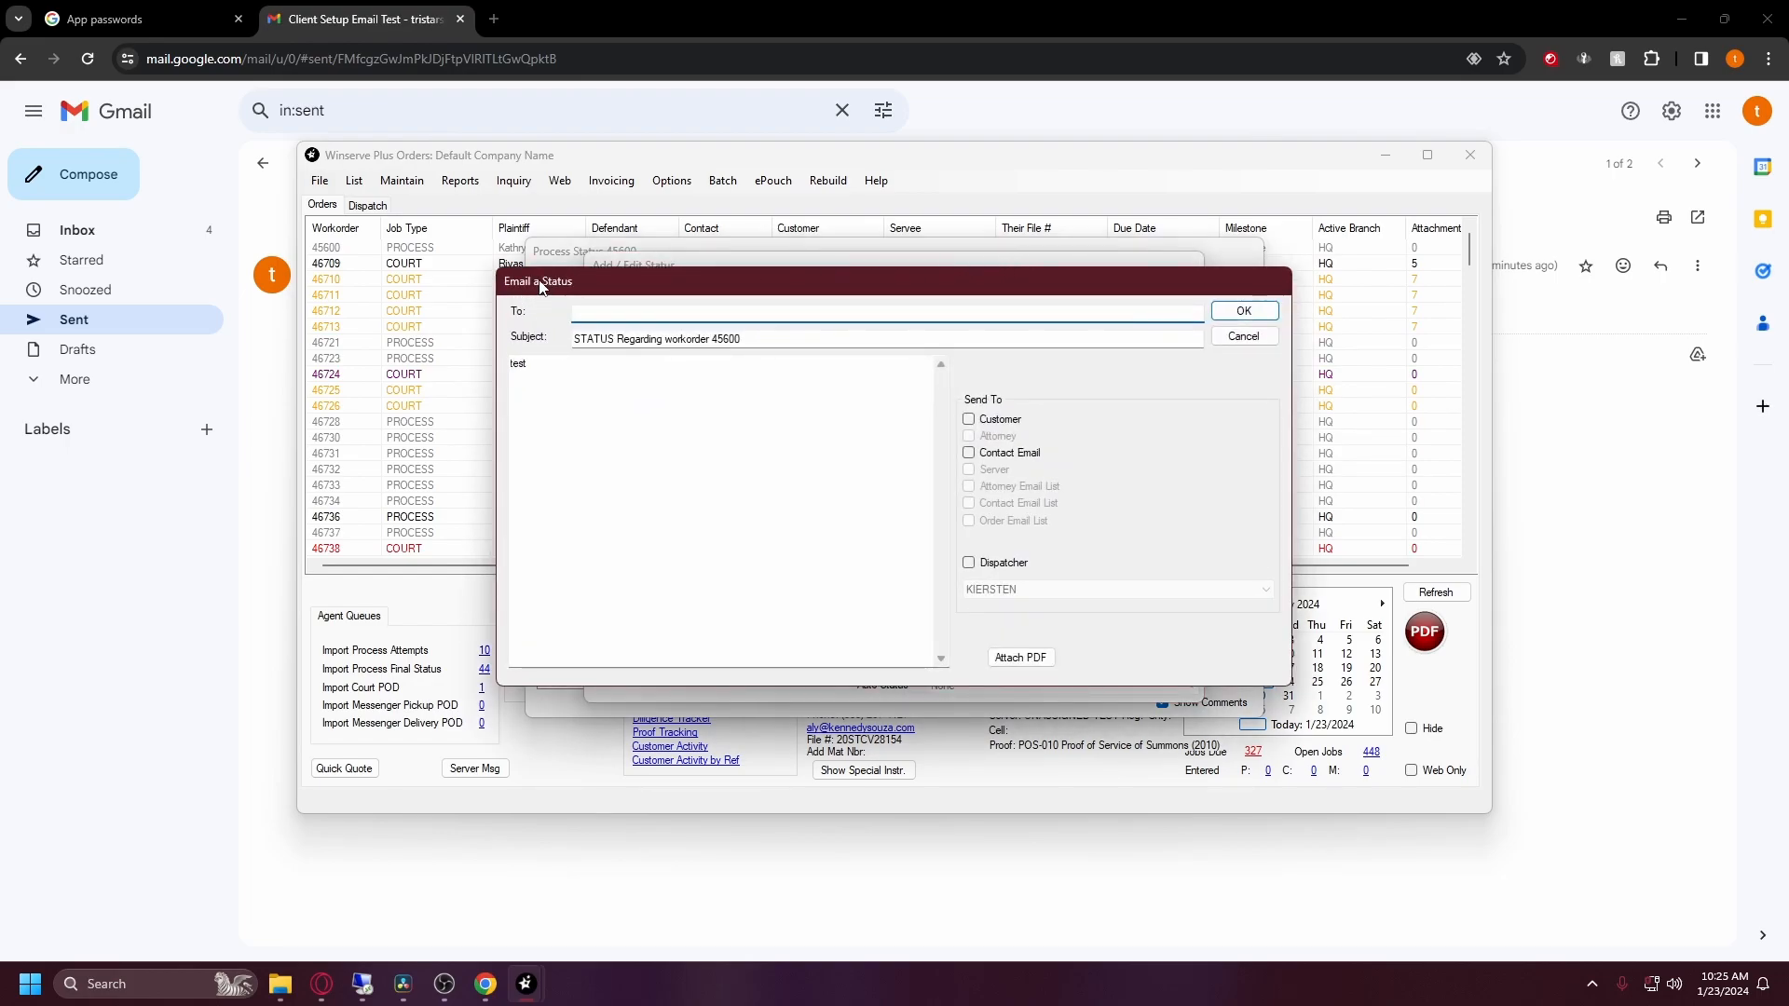
Step: Email the 'test' status to the Gmail recipient address, then close the status history
{"action": "left_click_drag", "start_coordinate": [539, 287], "coordinate": [538, 273]}
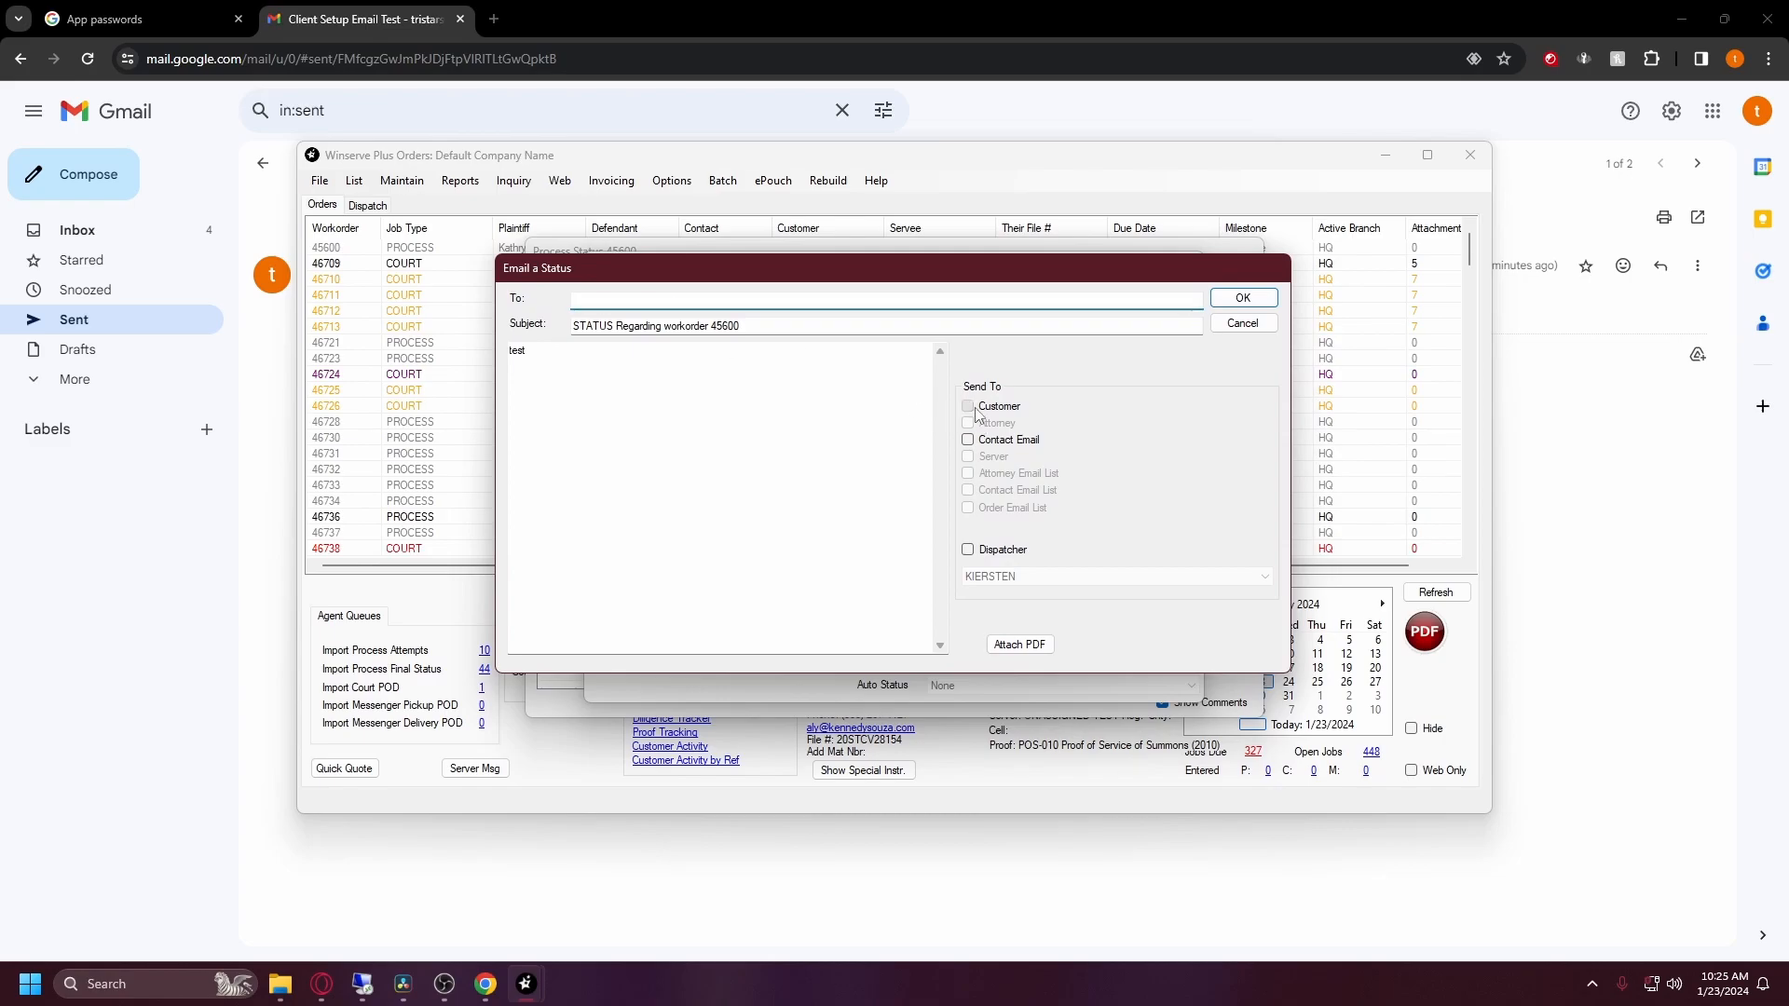
{"action": "left_click", "coordinate": [695, 297]}
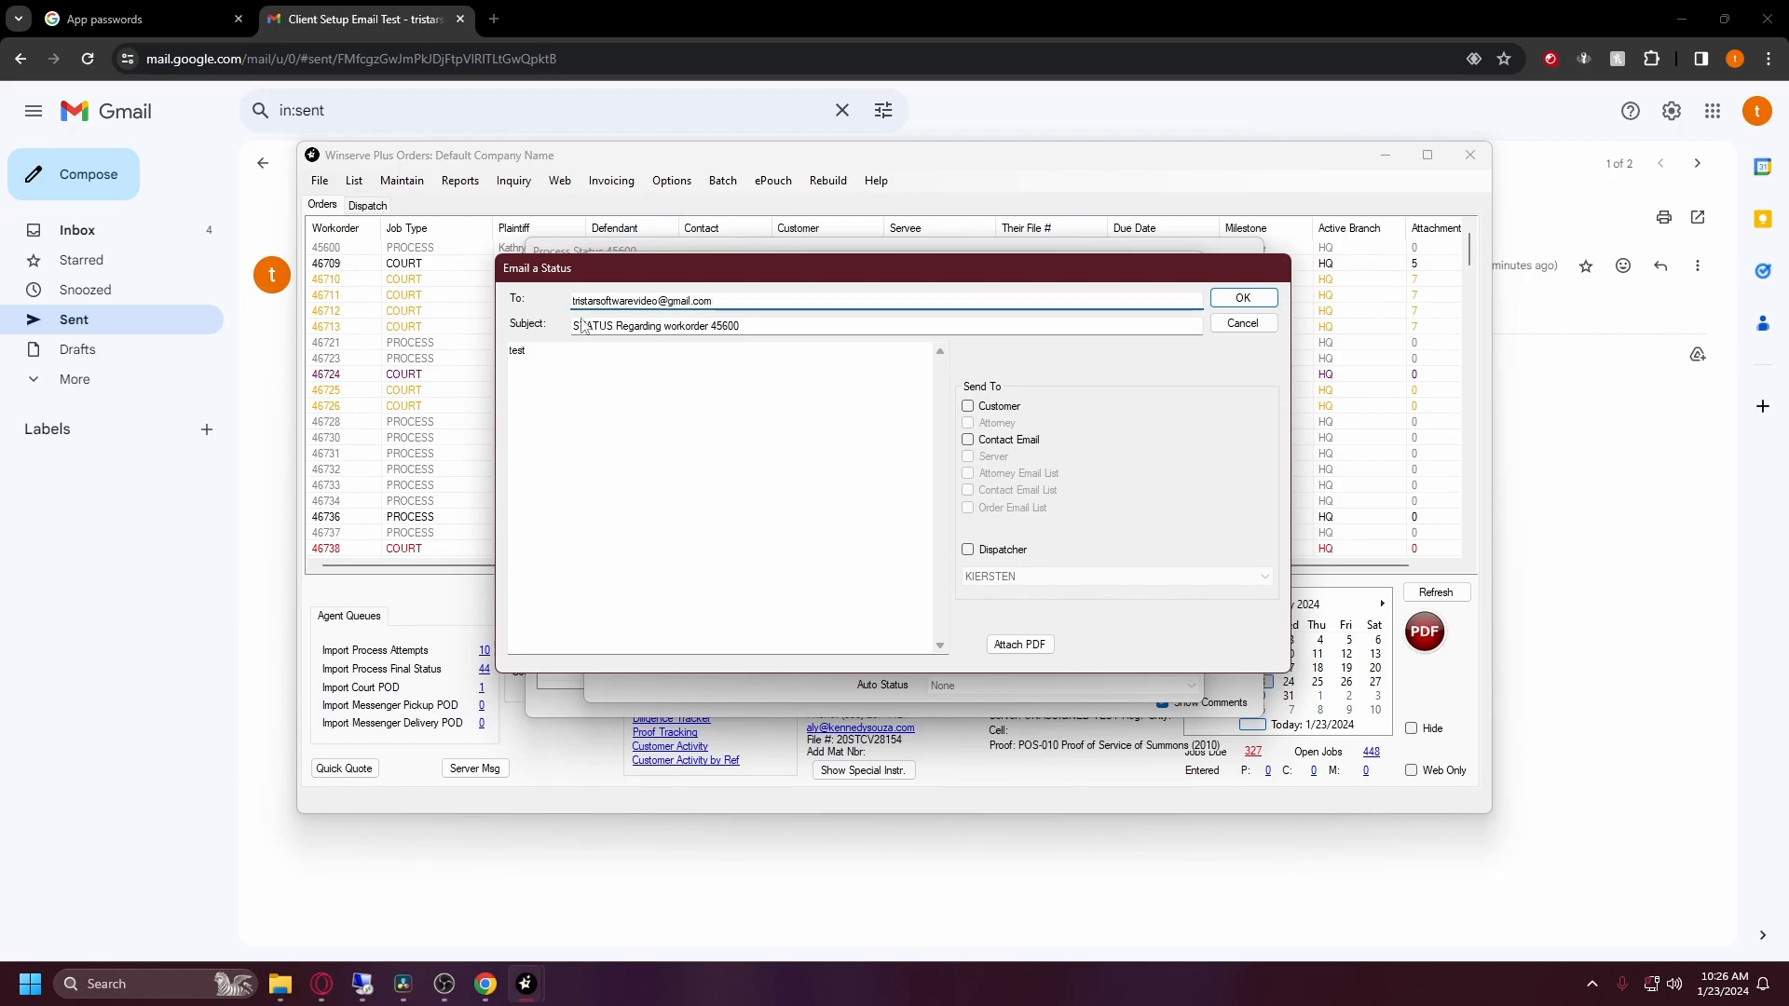
{"action": "double_click", "coordinate": [578, 367]}
{"action": "left_click", "coordinate": [1235, 305]}
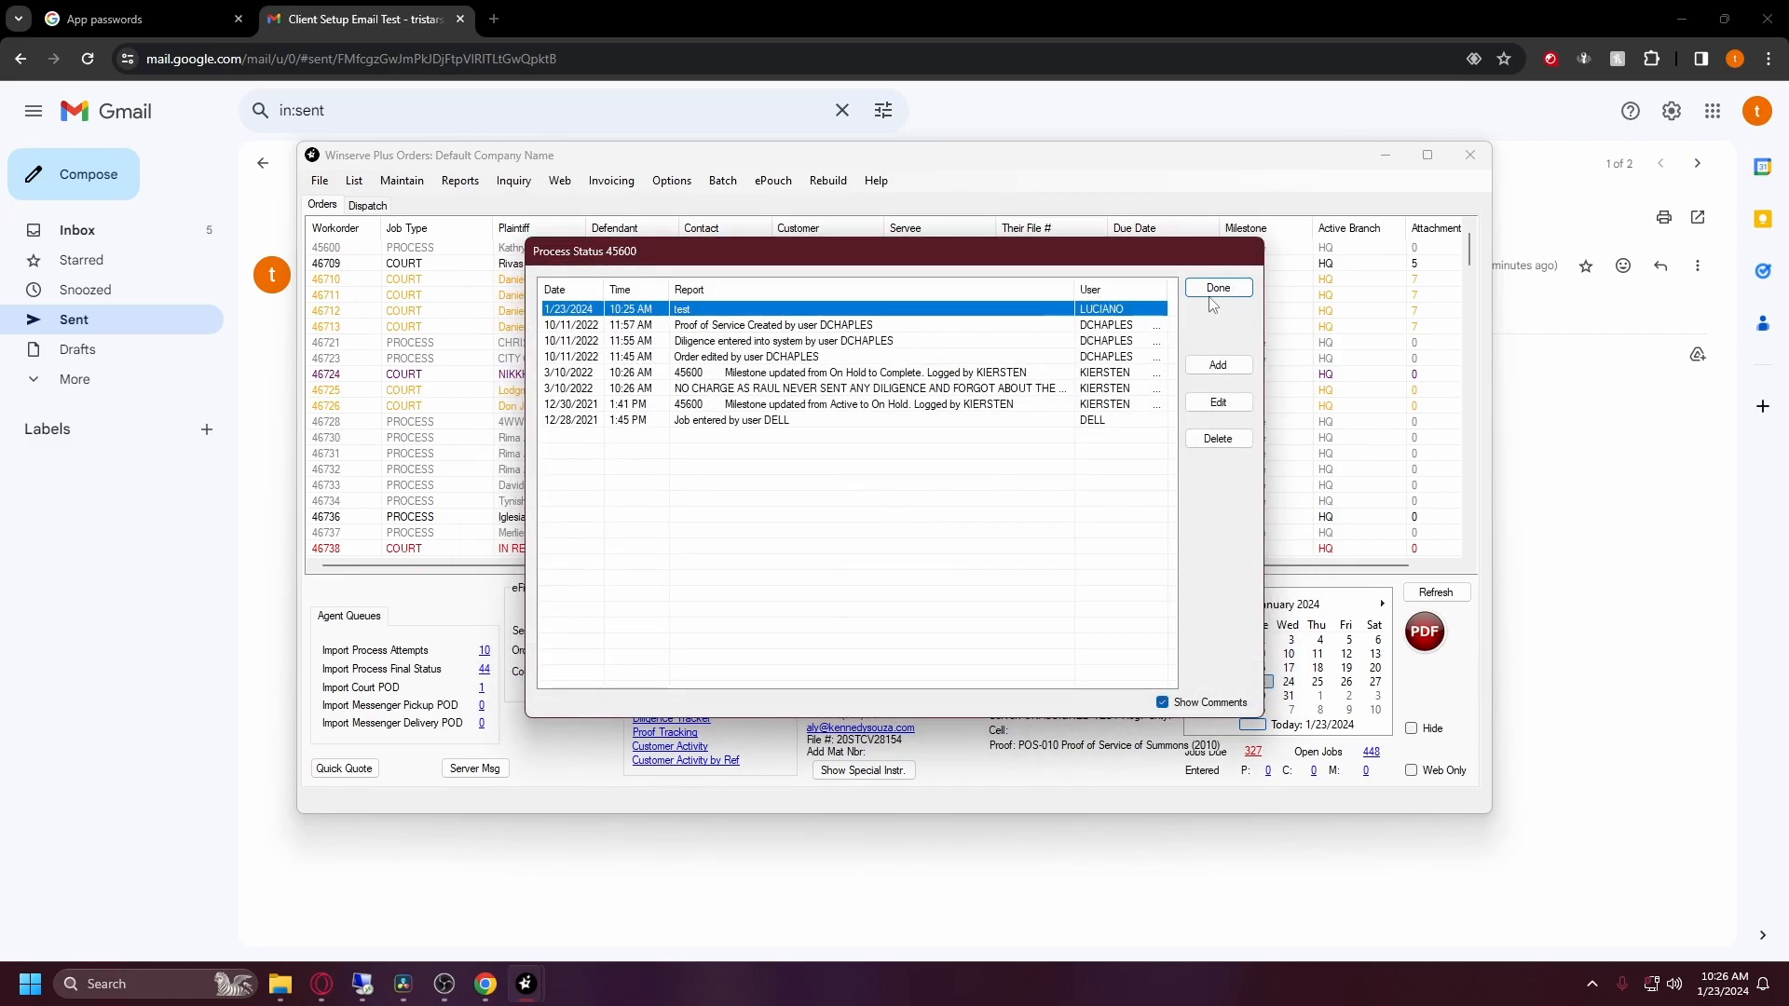
{"action": "left_click", "coordinate": [1211, 291]}
{"action": "left_click", "coordinate": [811, 7]}
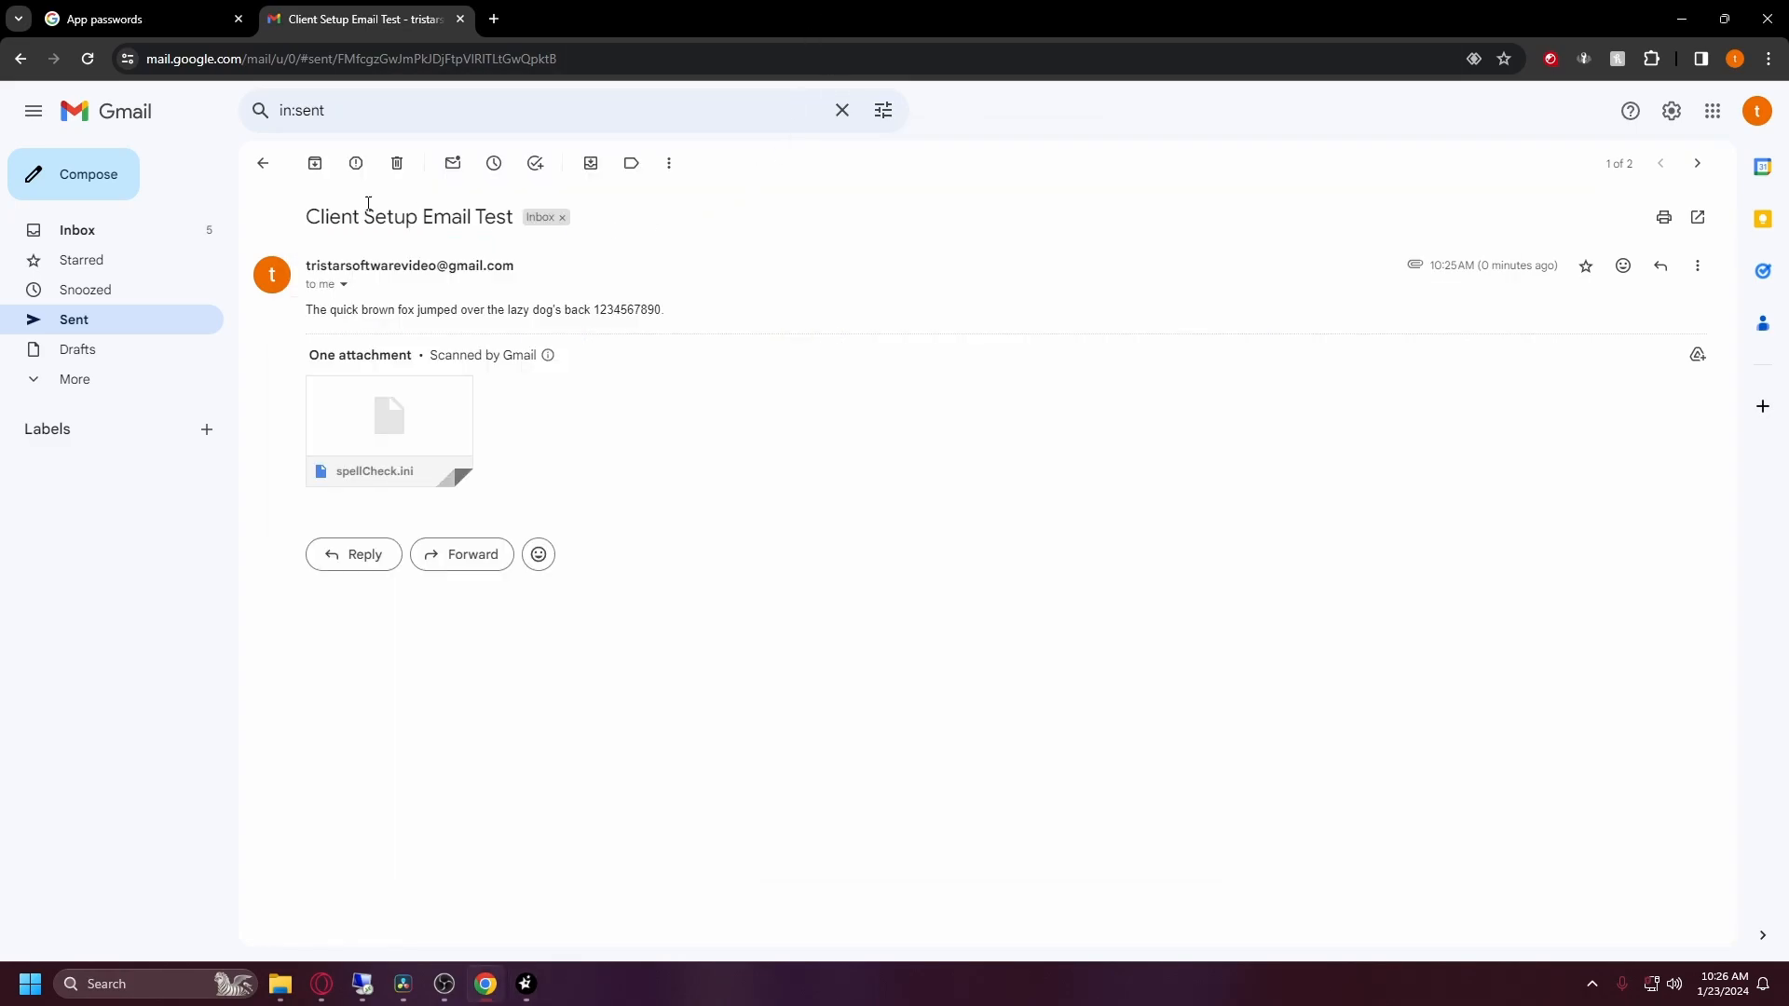
Step: Return to the Gmail Inbox and read the 'STATUS Regarding workorder 45600' email containing 'test'
{"action": "left_click", "coordinate": [263, 163]}
{"action": "left_click", "coordinate": [136, 231]}
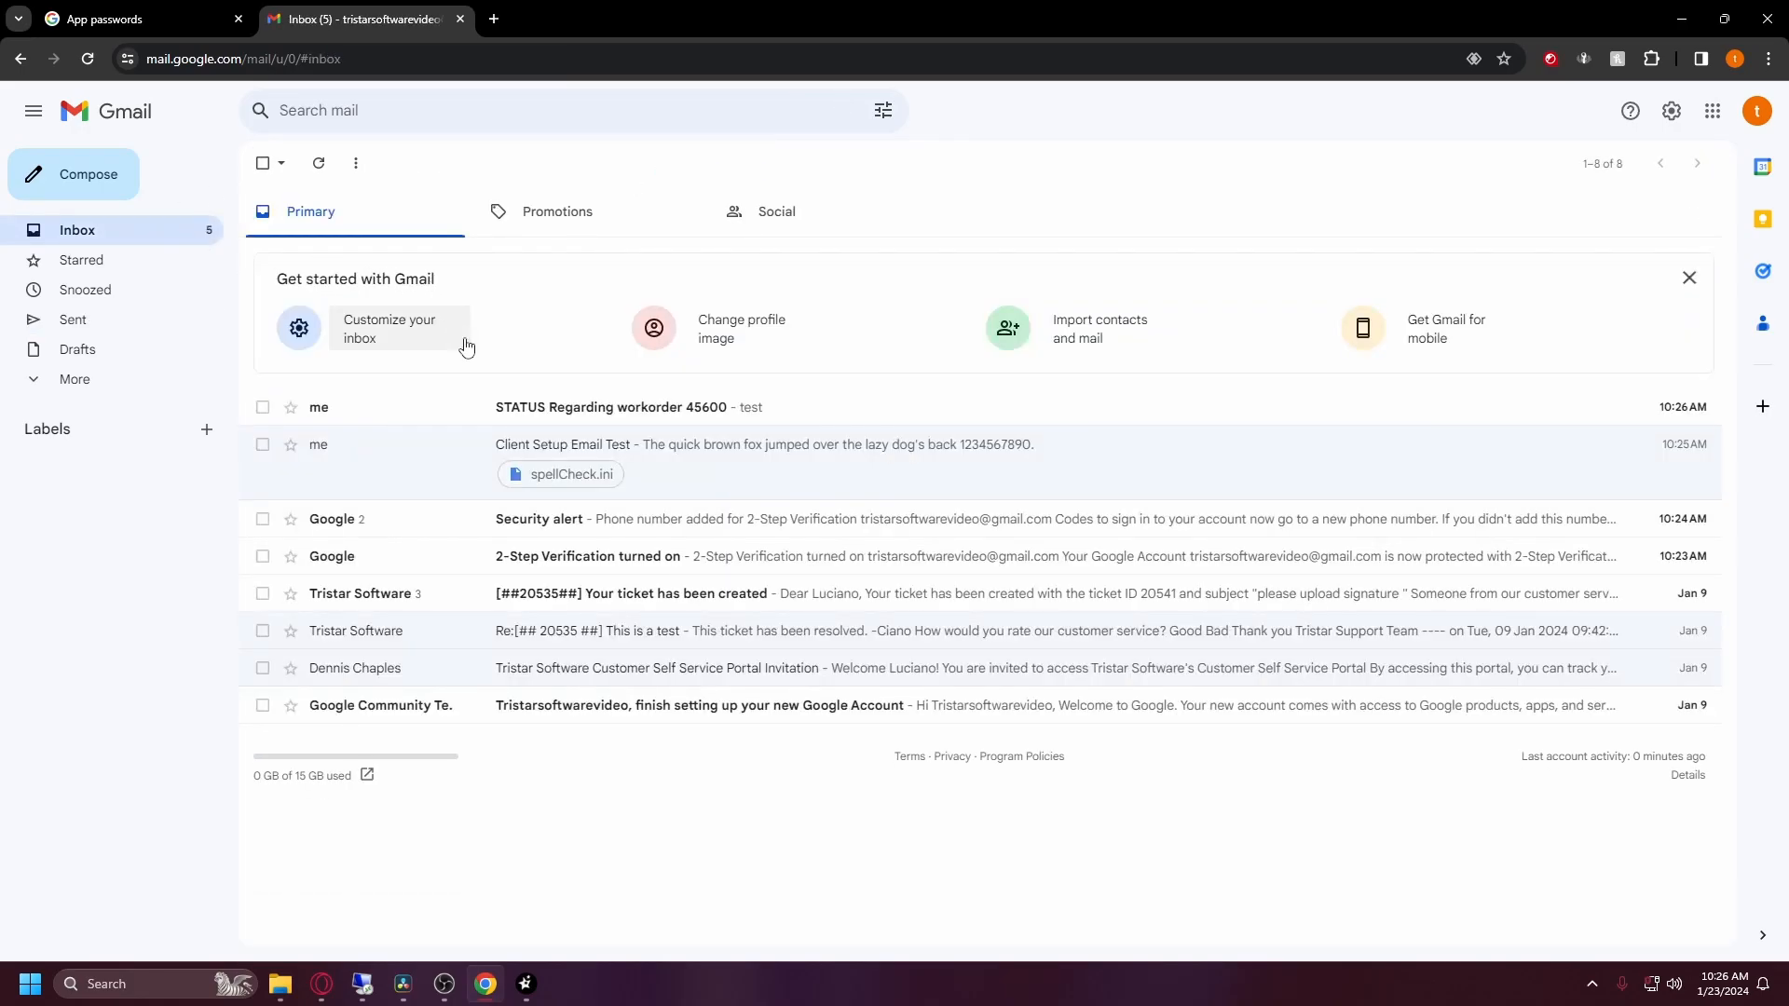
{"action": "left_click", "coordinate": [543, 407]}
{"action": "left_click_drag", "start_coordinate": [348, 326], "coordinate": [280, 199]}
{"action": "left_click", "coordinate": [657, 351]}
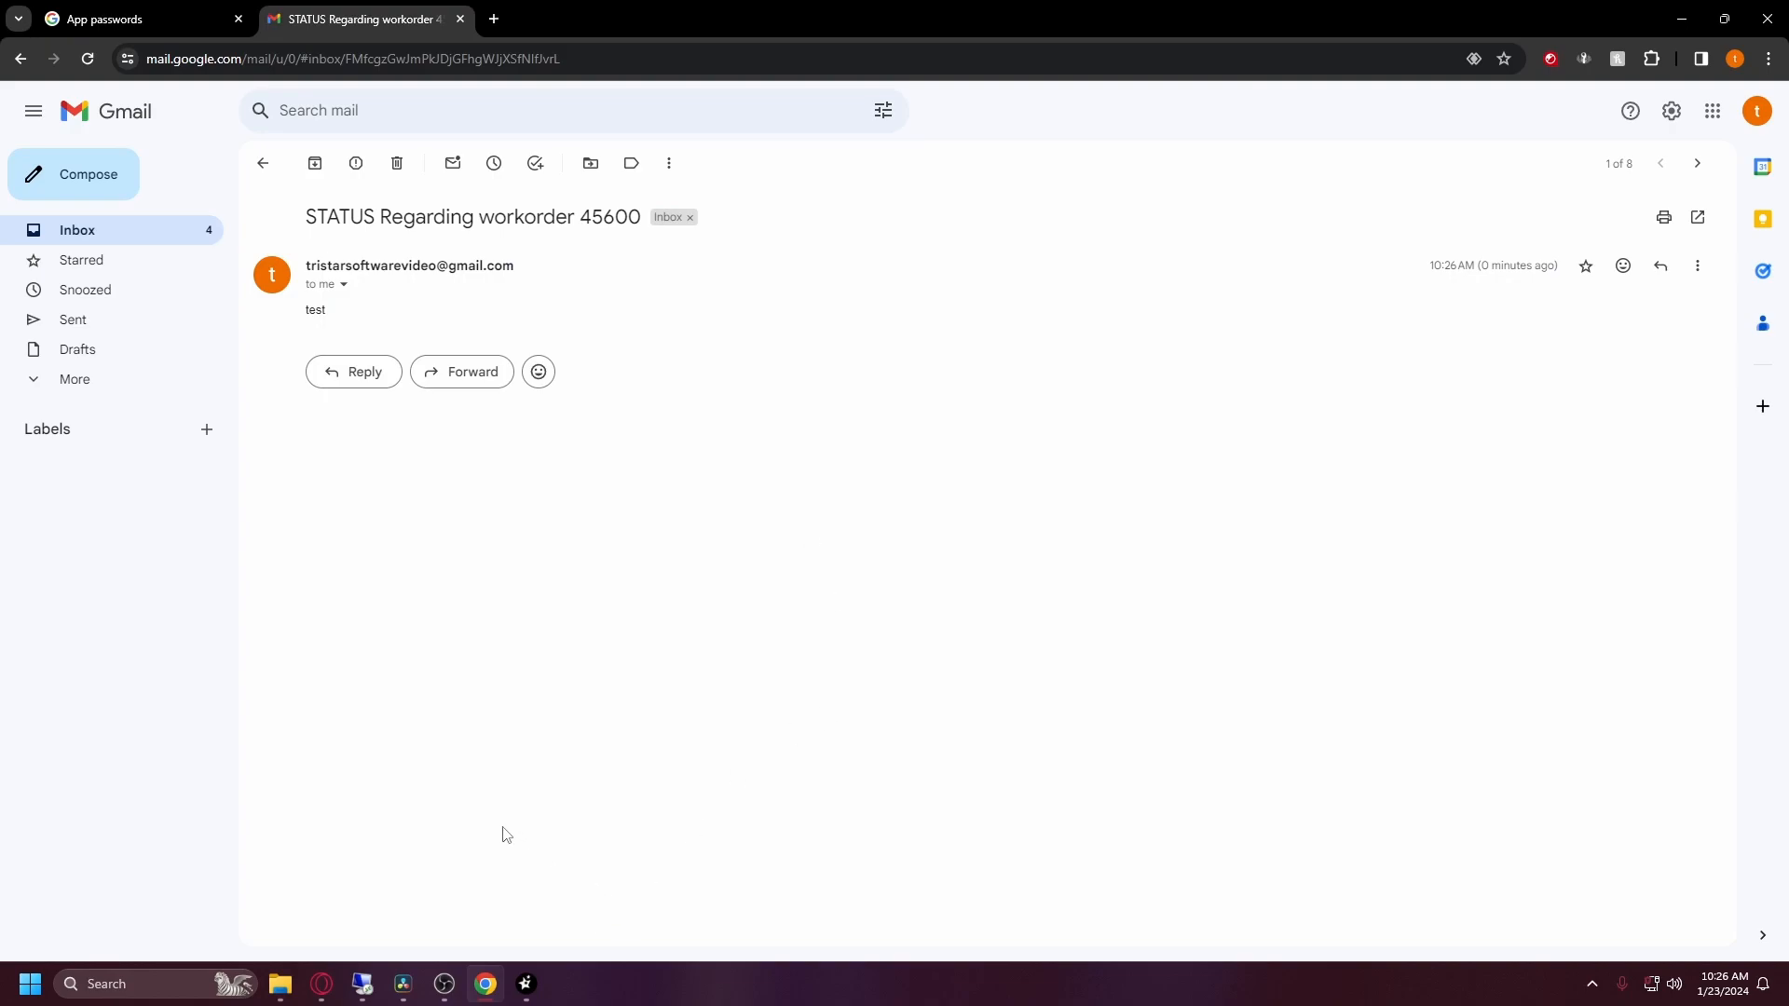
Step: Bring Winserve forward and reopen Maintain > Setup > Email Settings showing smtp.gmail.com port 587
{"action": "mouse_move", "coordinate": [526, 984]}
{"action": "left_click", "coordinate": [572, 950]}
{"action": "left_click", "coordinate": [402, 180]}
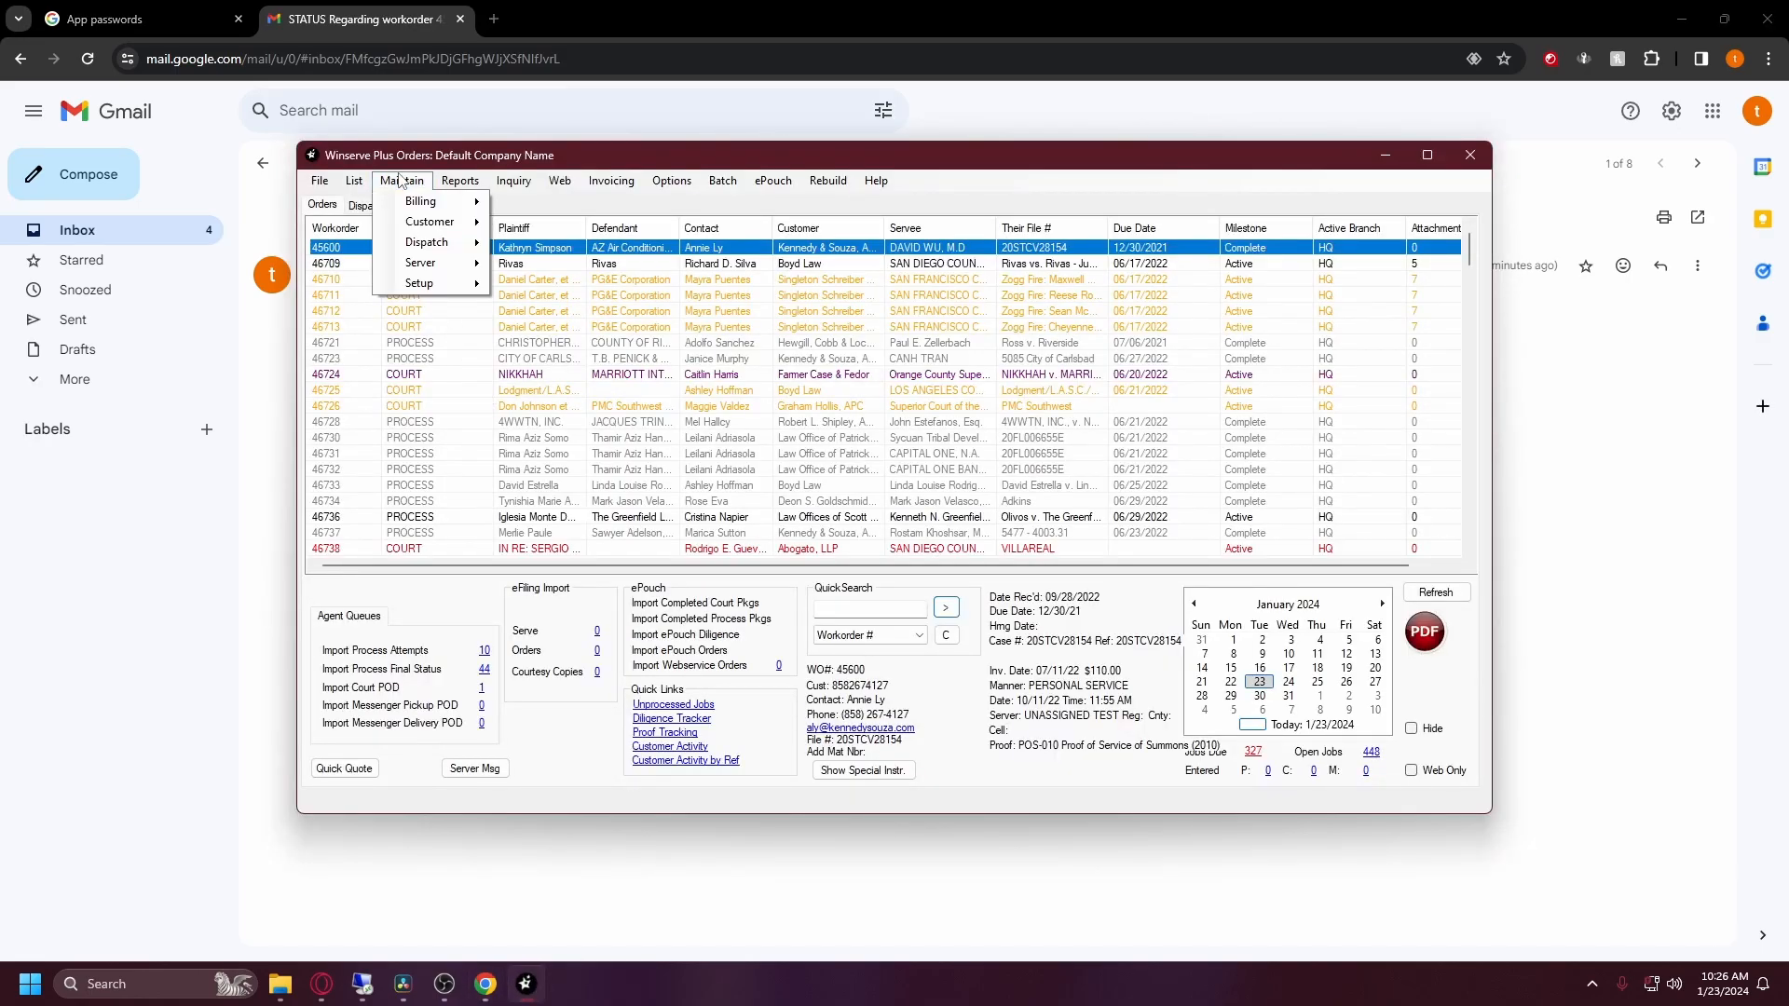
{"action": "mouse_move", "coordinate": [424, 283]}
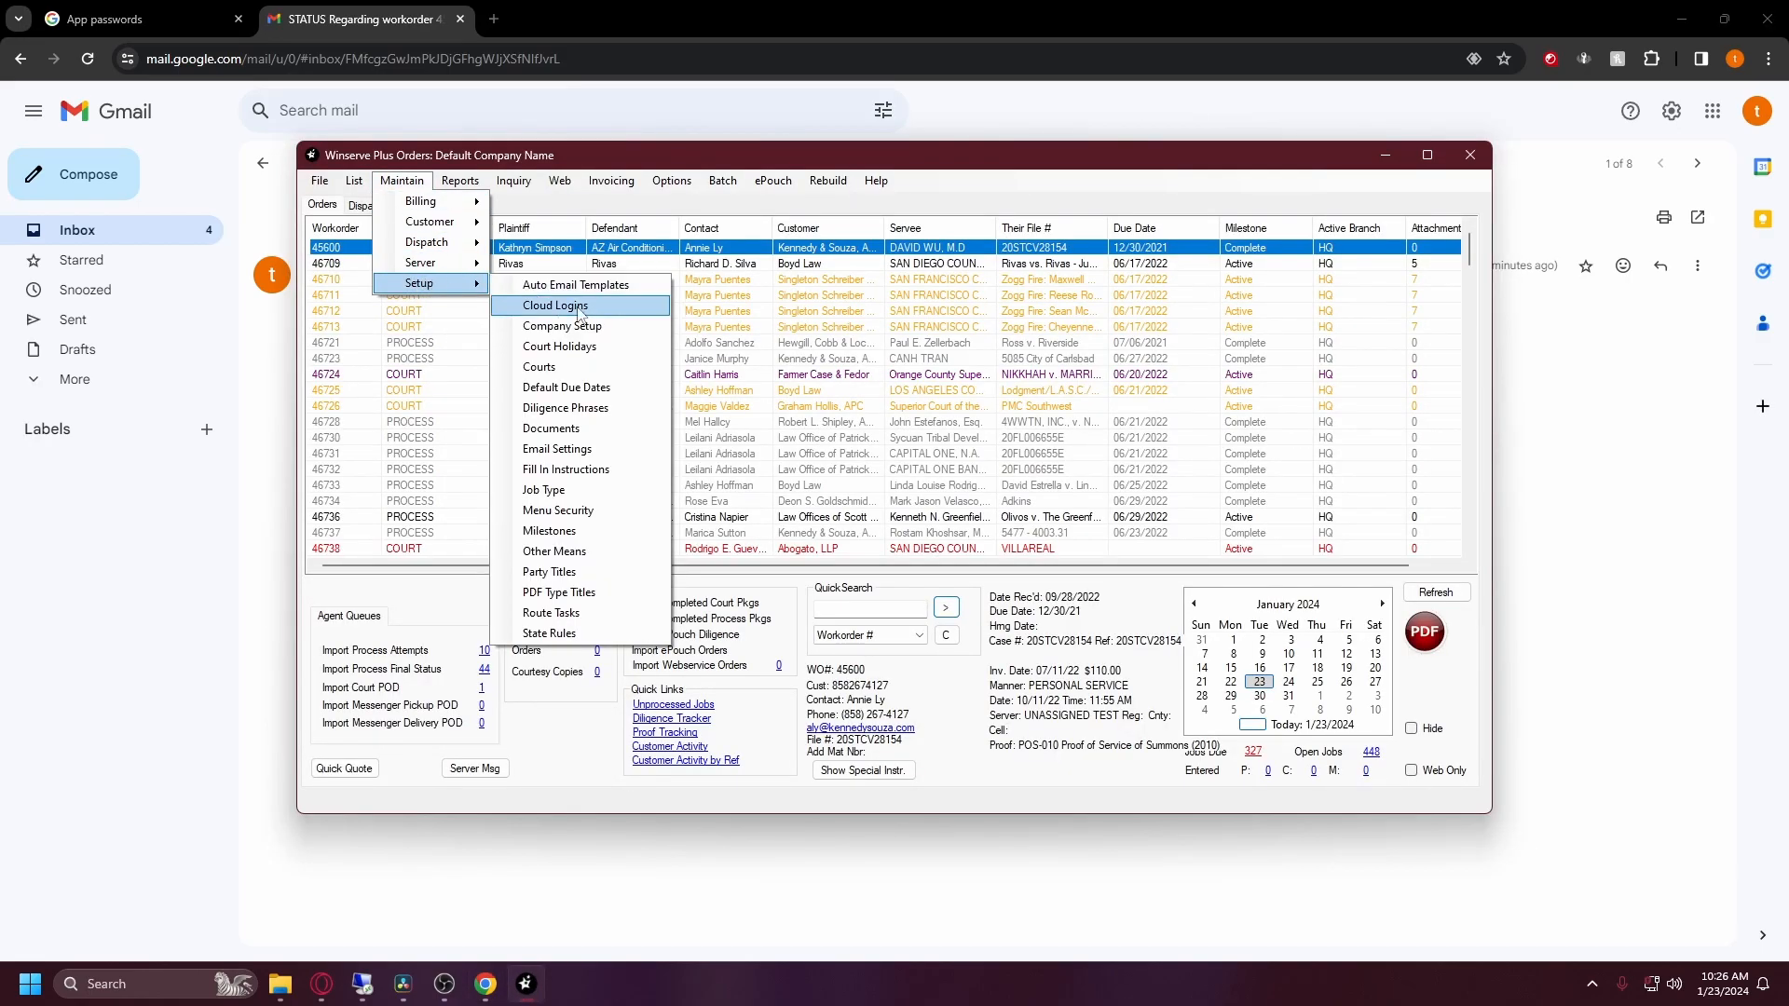
{"action": "left_click", "coordinate": [580, 448]}
{"action": "left_click_drag", "start_coordinate": [882, 294], "coordinate": [762, 220]}
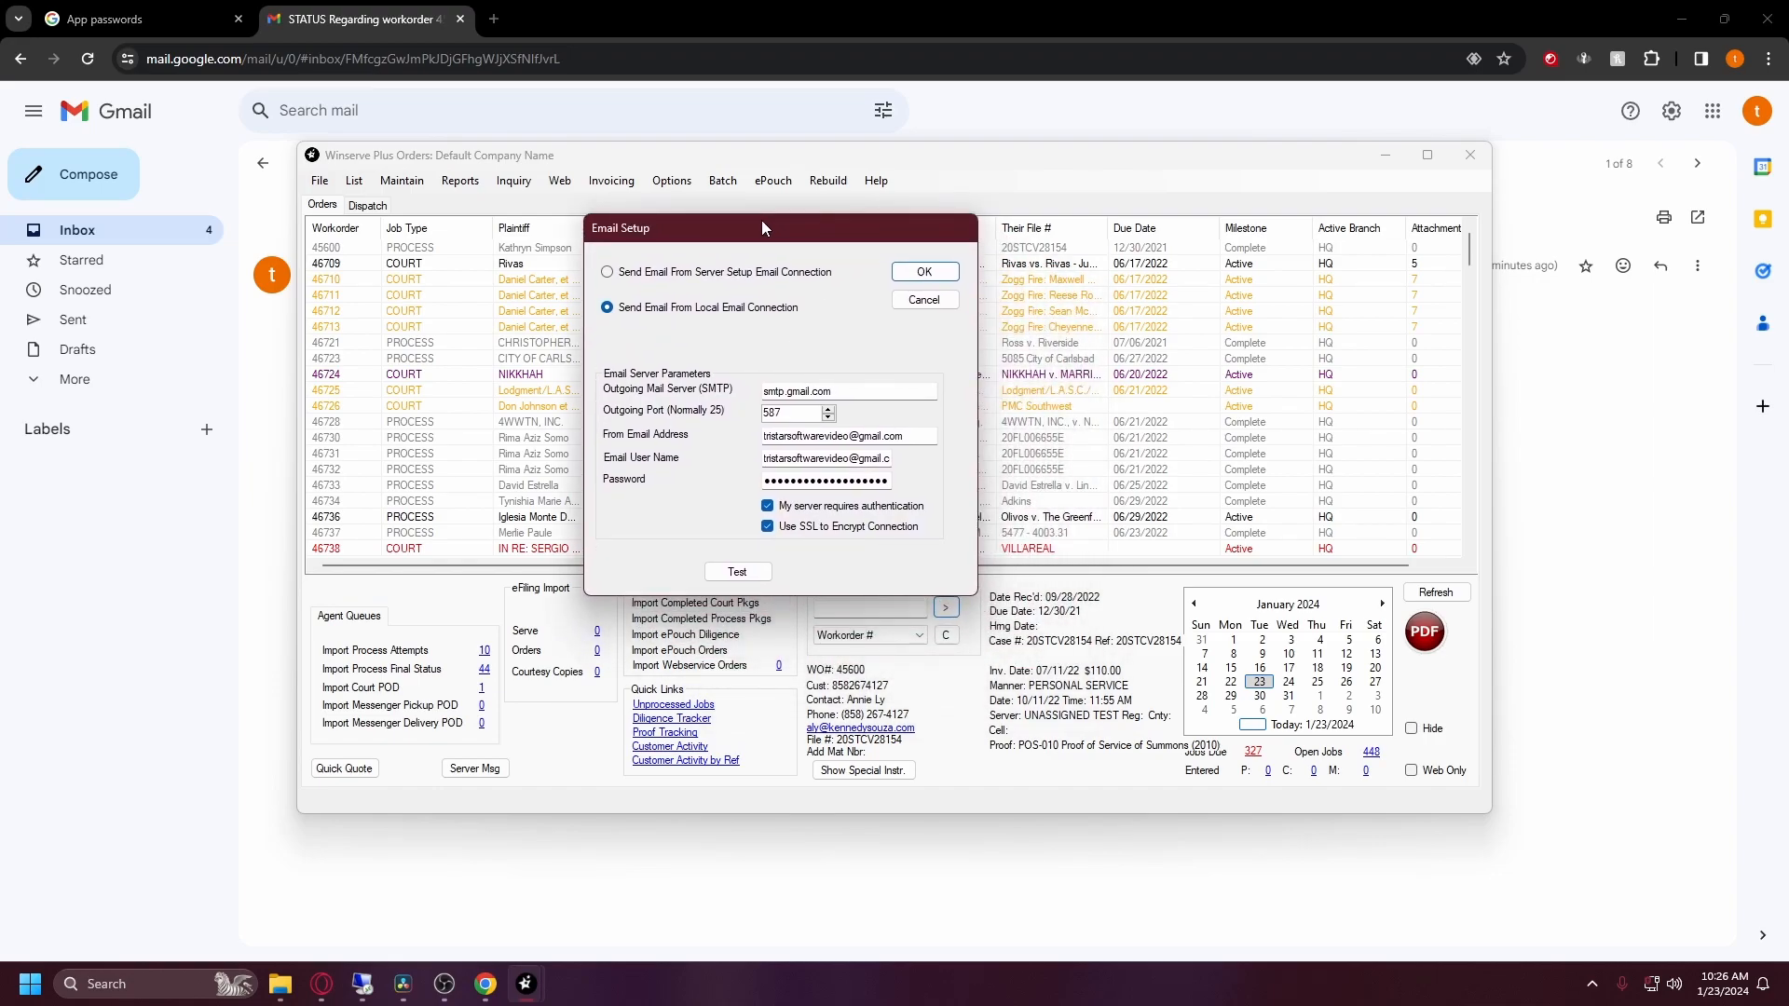